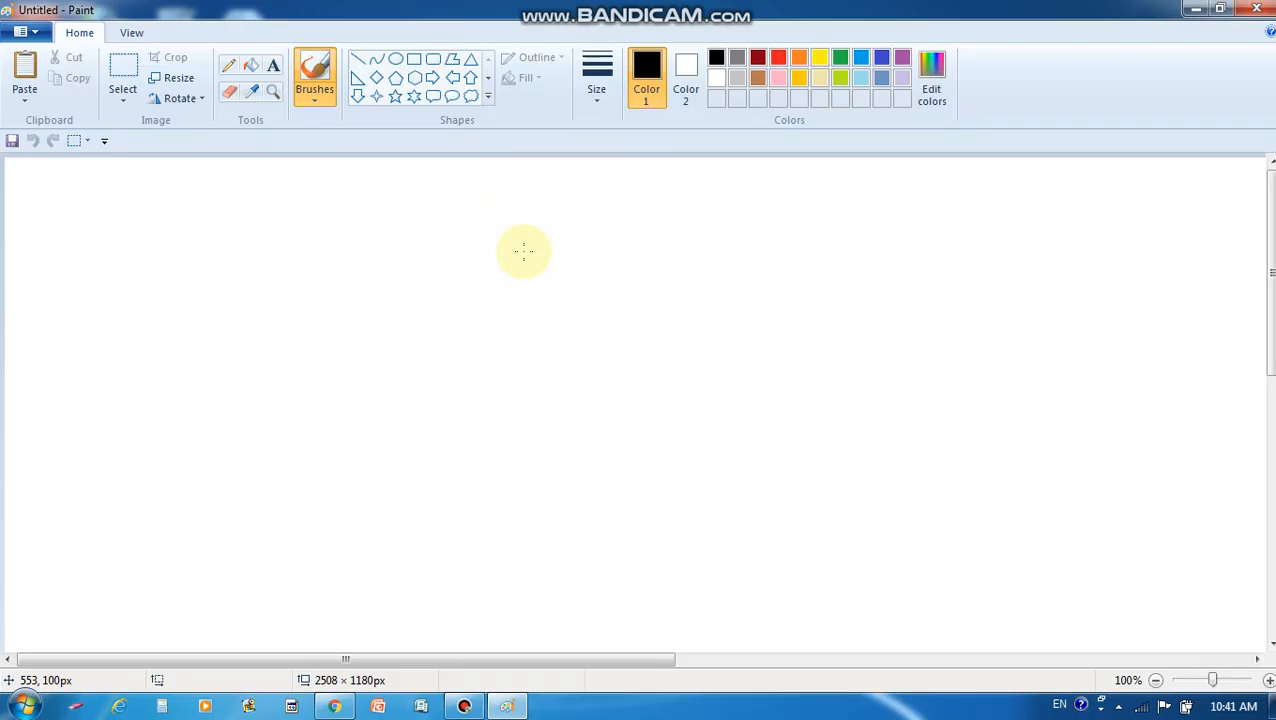
Choose the Rectangle shape from the Shapes gallery on the blank canvas
left_click(414, 61)
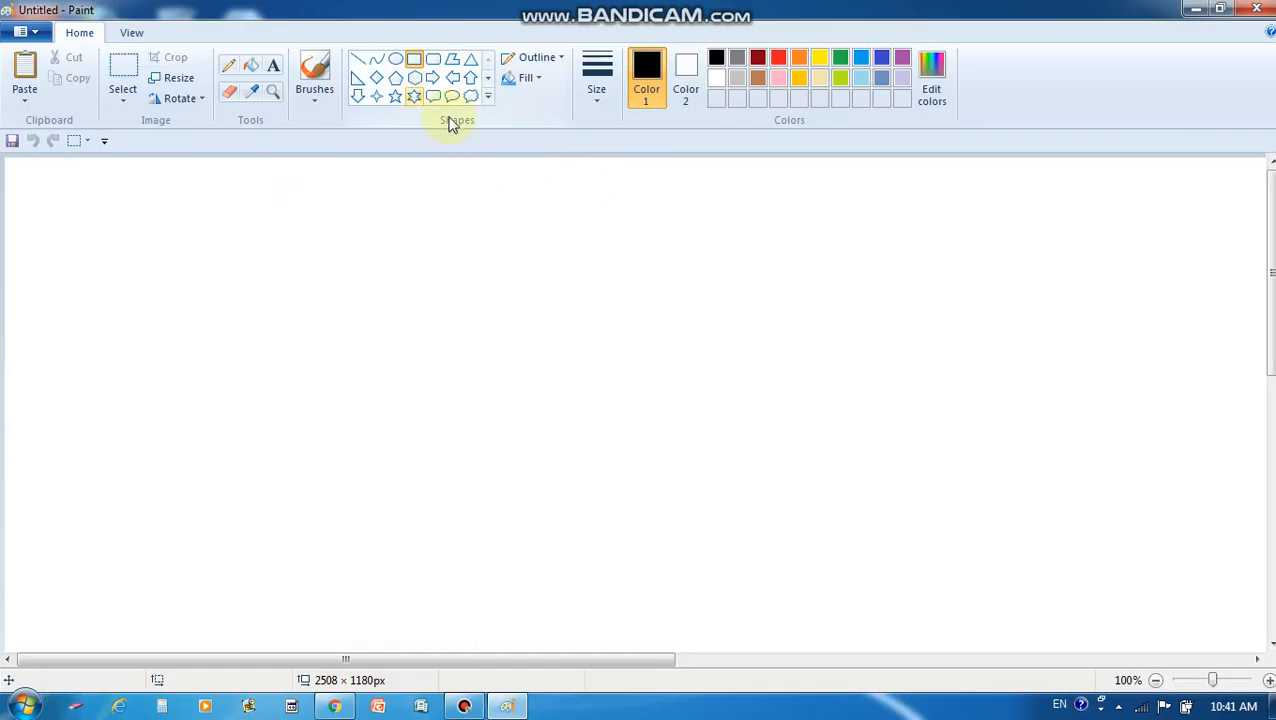
Draw a 104 × 162px rectangle right of centre and fill it solid brown
left_click_drag(828, 320, 928, 470)
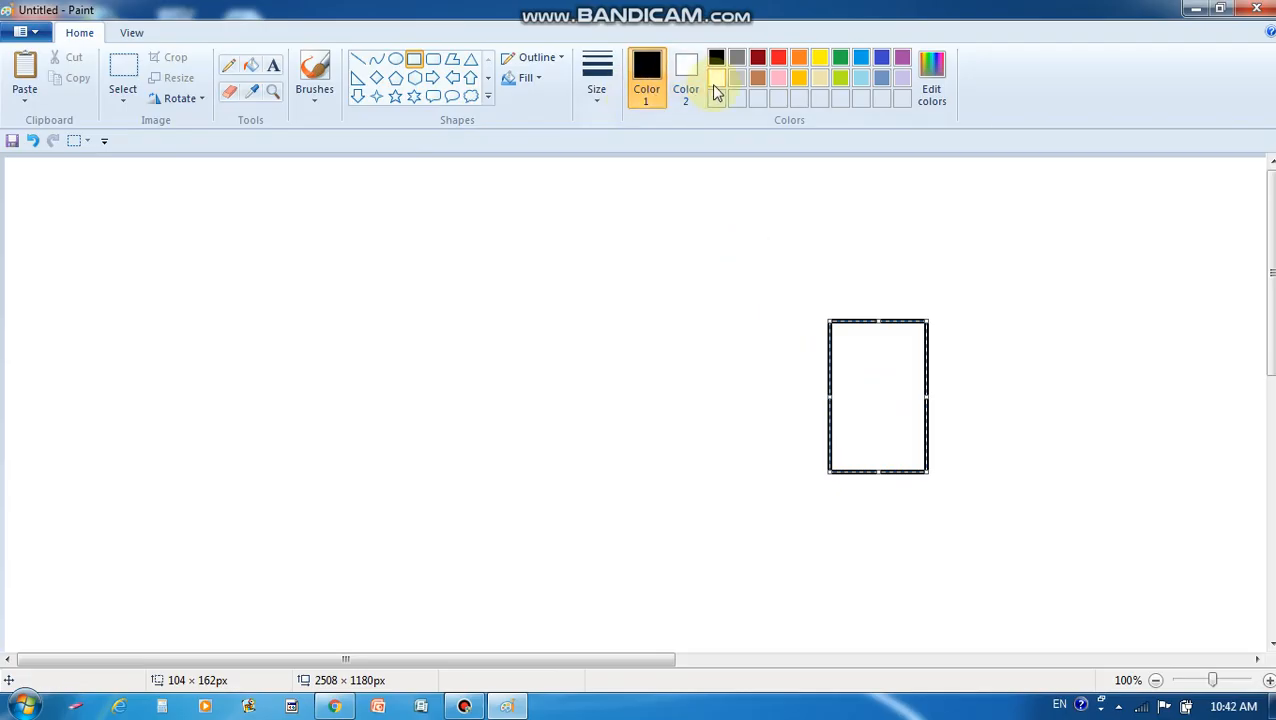
left_click(758, 77)
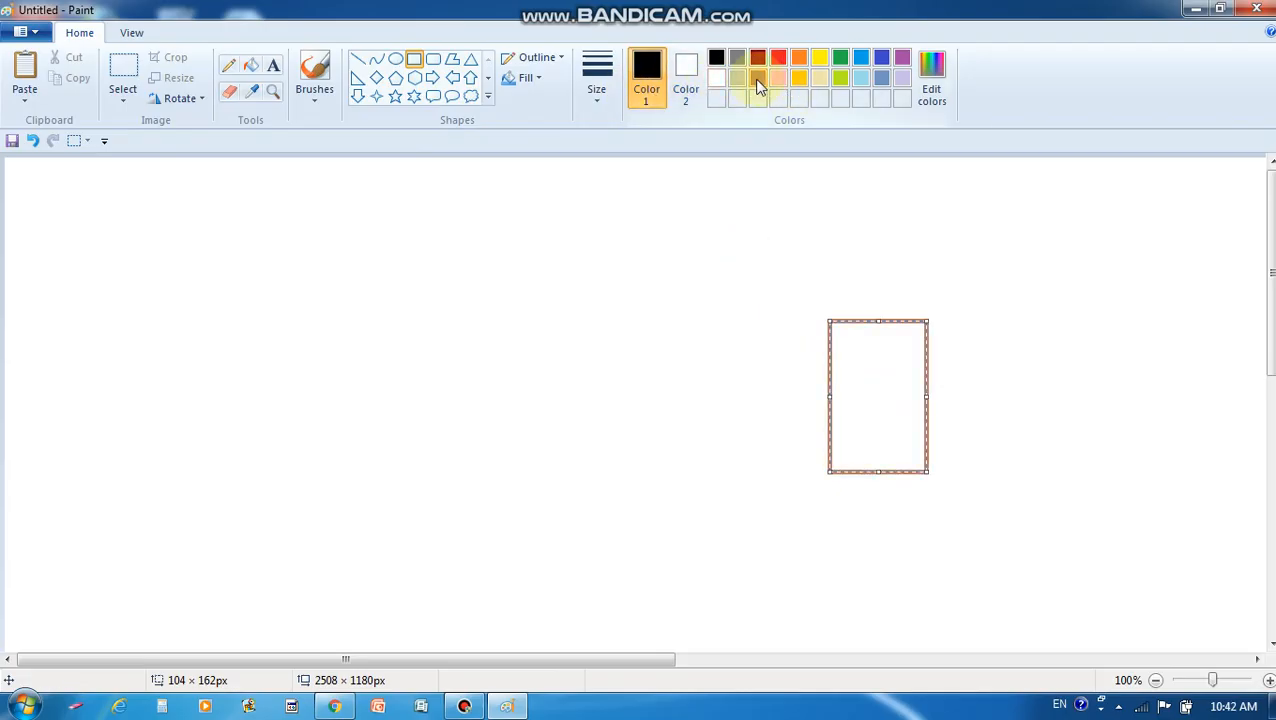
left_click(758, 77)
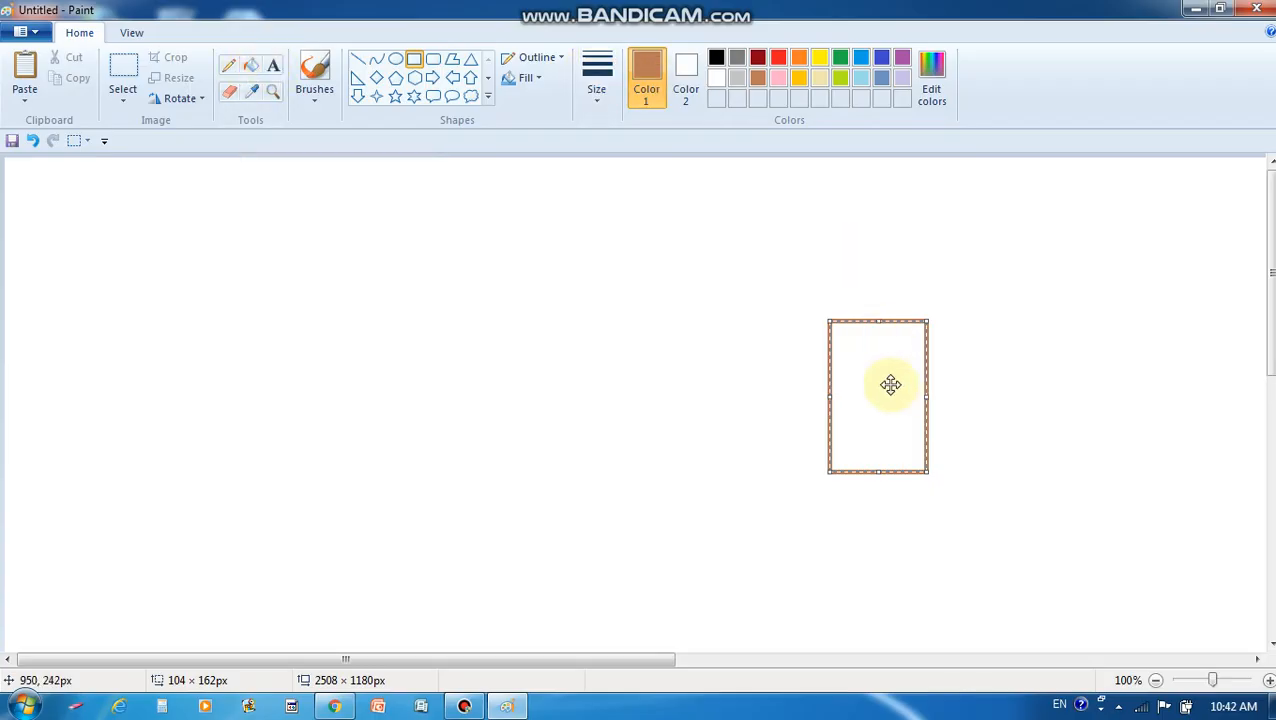
left_click(251, 66)
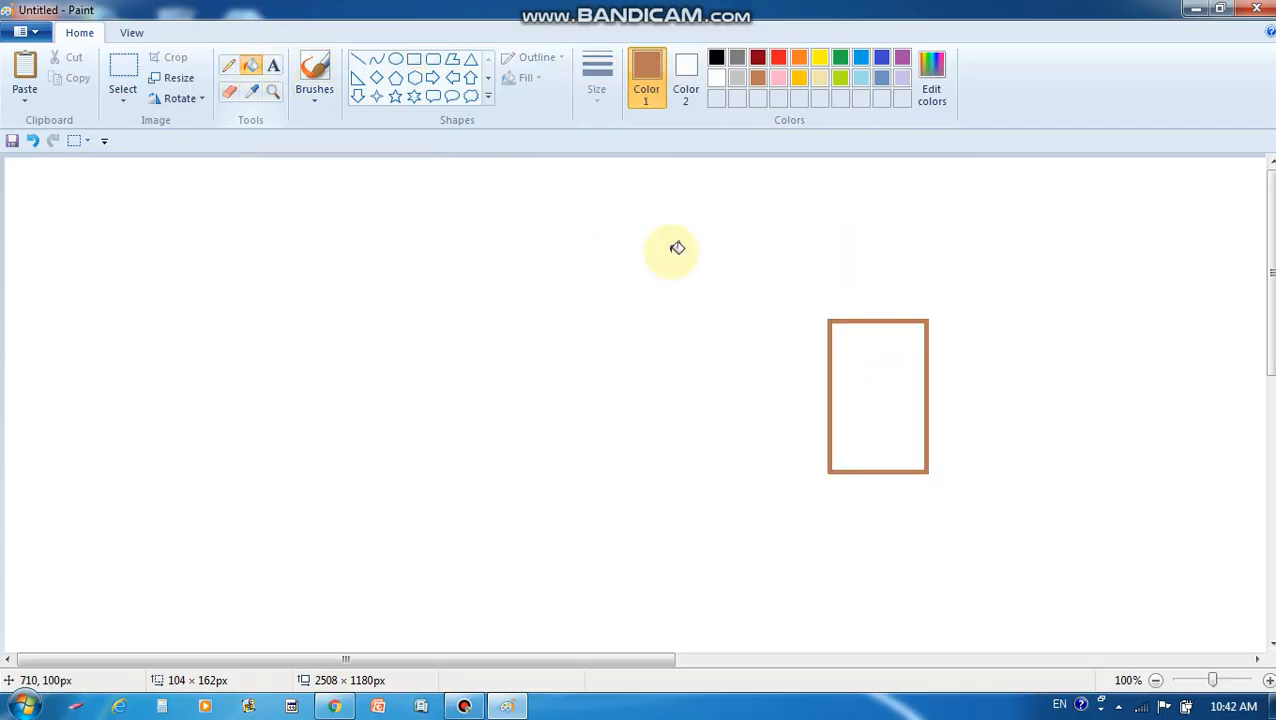
left_click(891, 383)
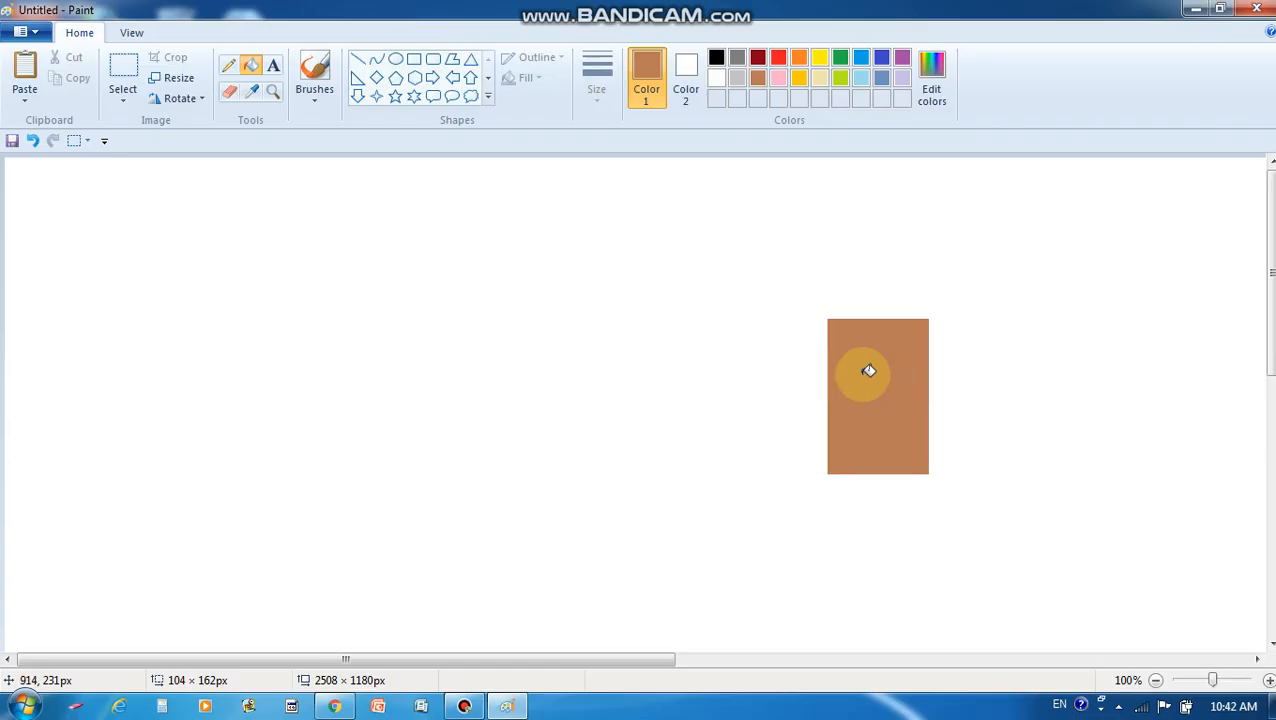
left_click(124, 75)
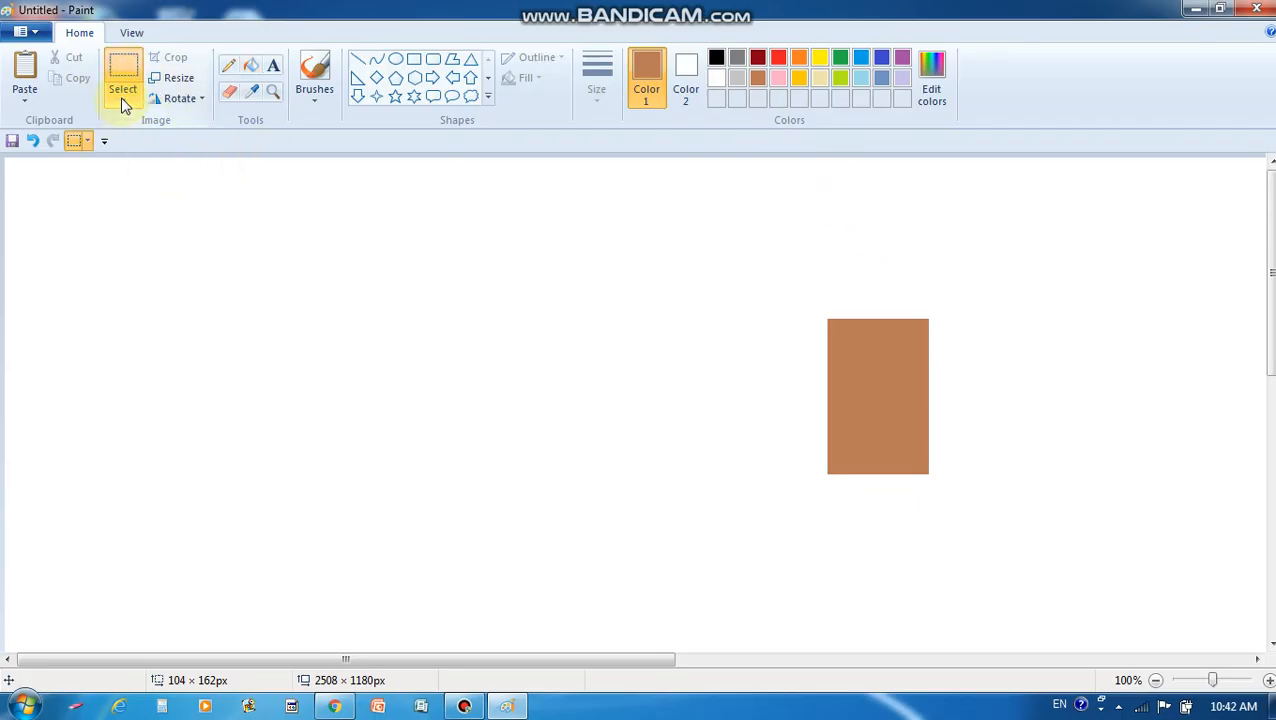
Select the brown rectangle, switching from rectangular to free-form selection
left_click(124, 104)
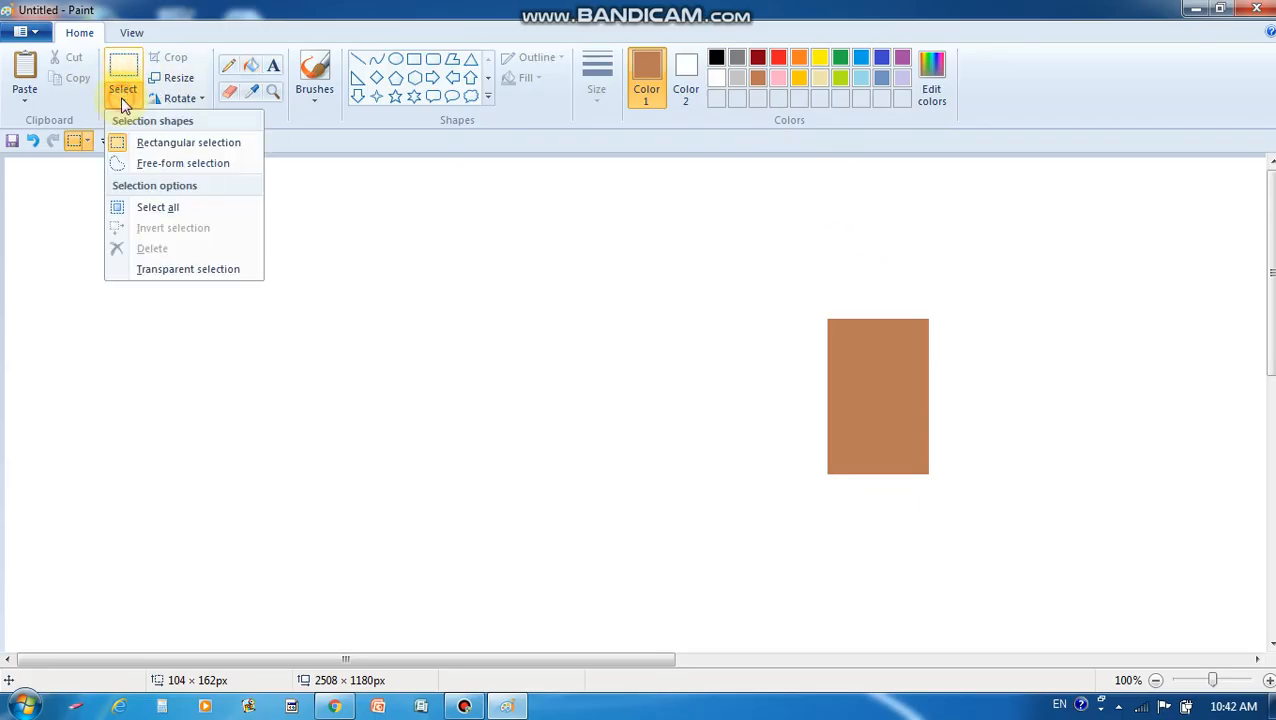
left_click(165, 149)
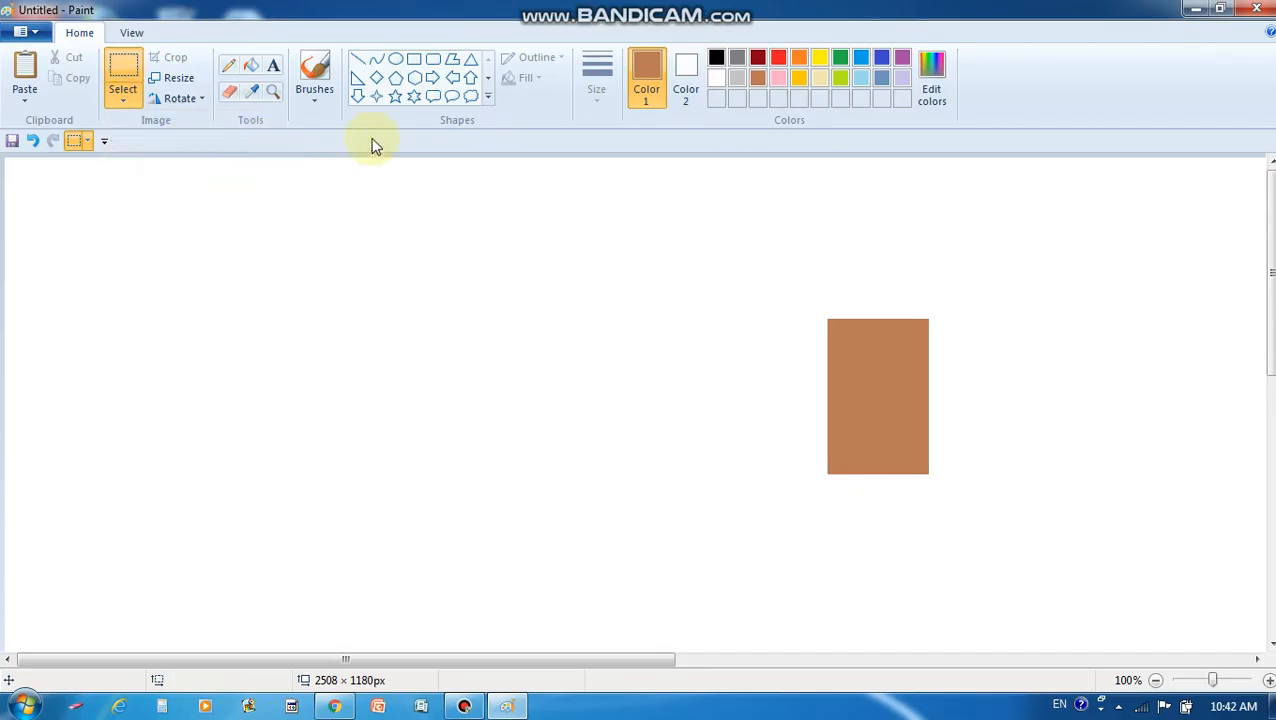
left_click_drag(804, 290, 948, 494)
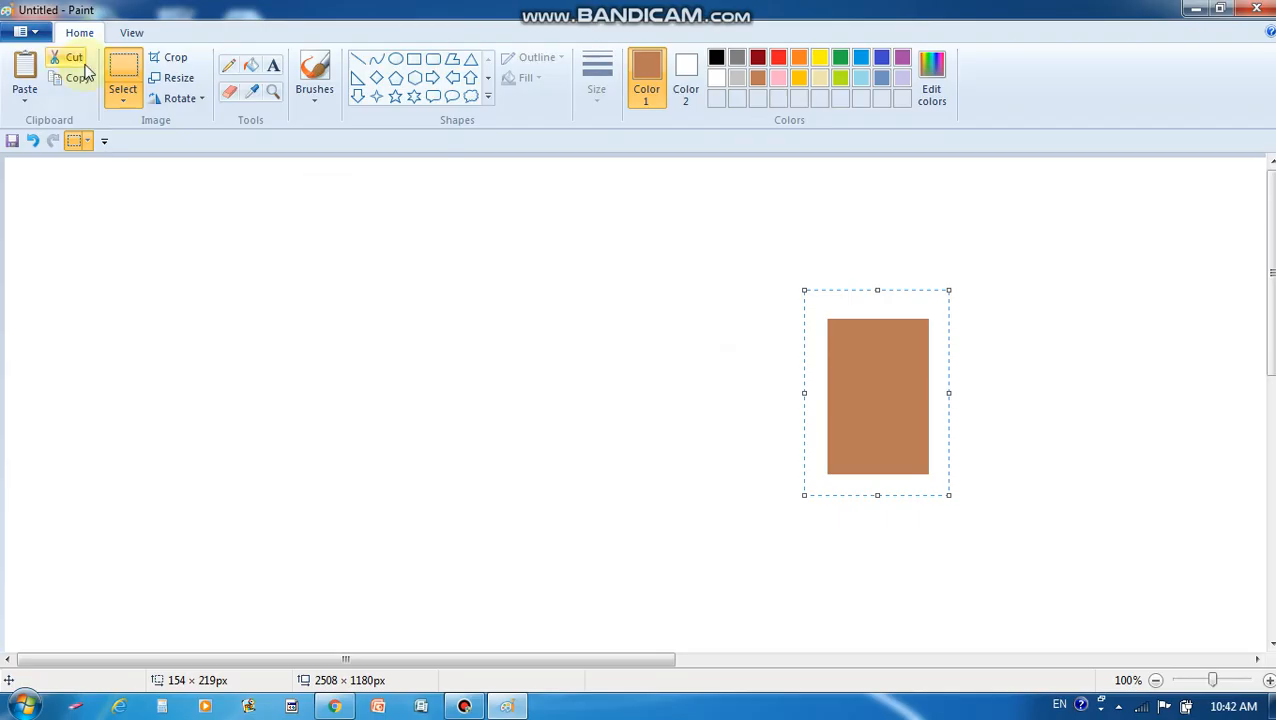
left_click(119, 100)
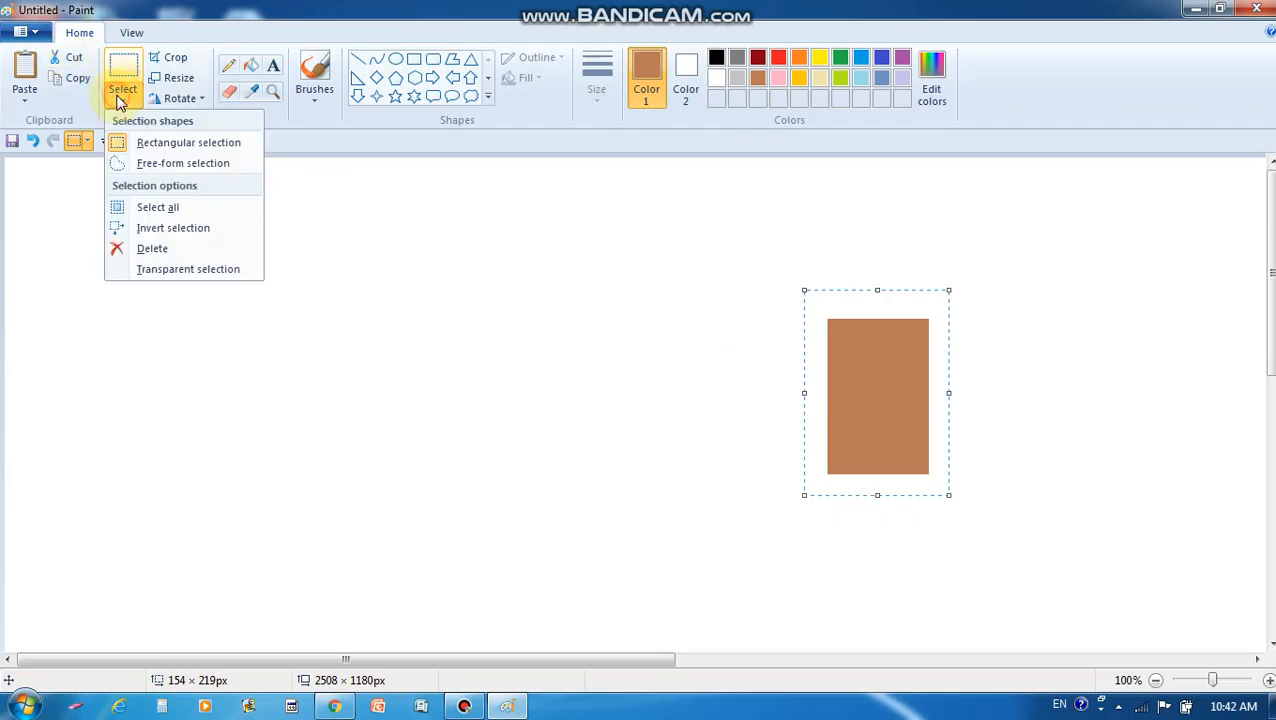
left_click(148, 164)
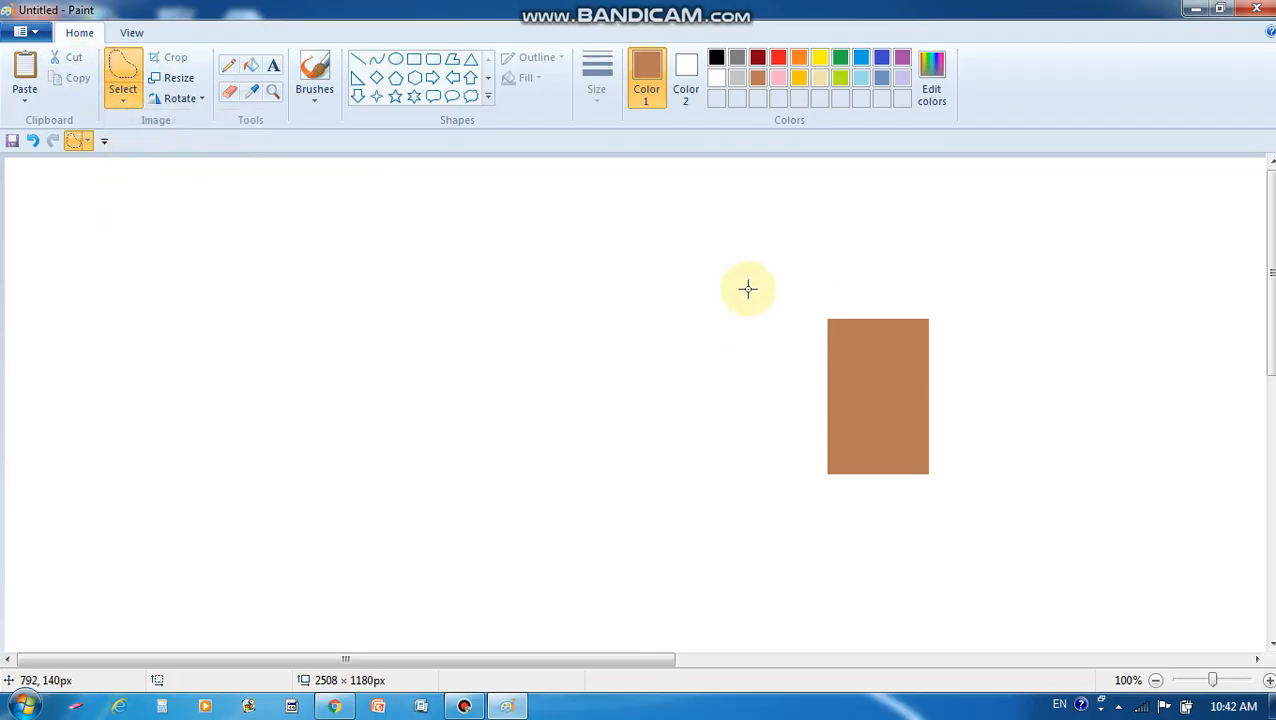
mouse_move(793, 322)
left_mouse_down()
mouse_move(858, 286)
mouse_move(949, 294)
mouse_move(986, 378)
mouse_move(989, 441)
mouse_move(961, 481)
mouse_move(874, 508)
mouse_move(821, 493)
mouse_move(796, 328)
left_mouse_up()
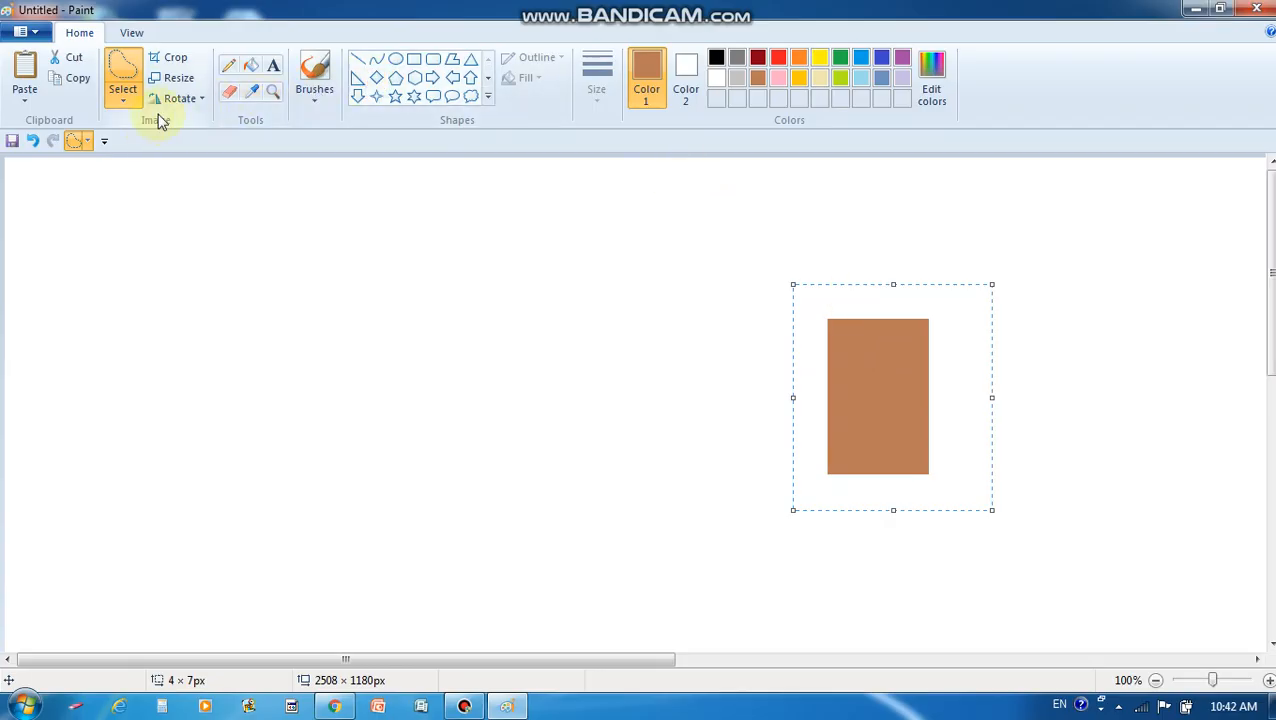
Copy and paste the brown rectangle, moving the copy to the centre left of the original
left_click(75, 80)
left_click(67, 89)
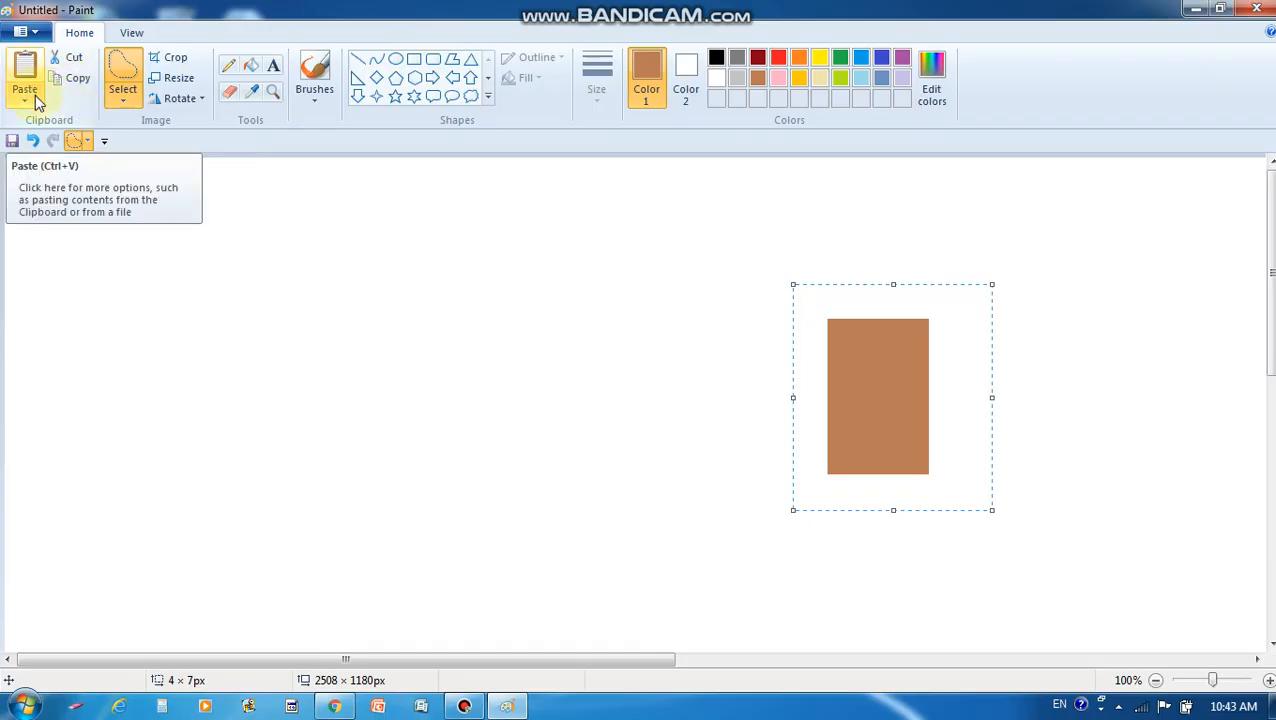
left_click(25, 72)
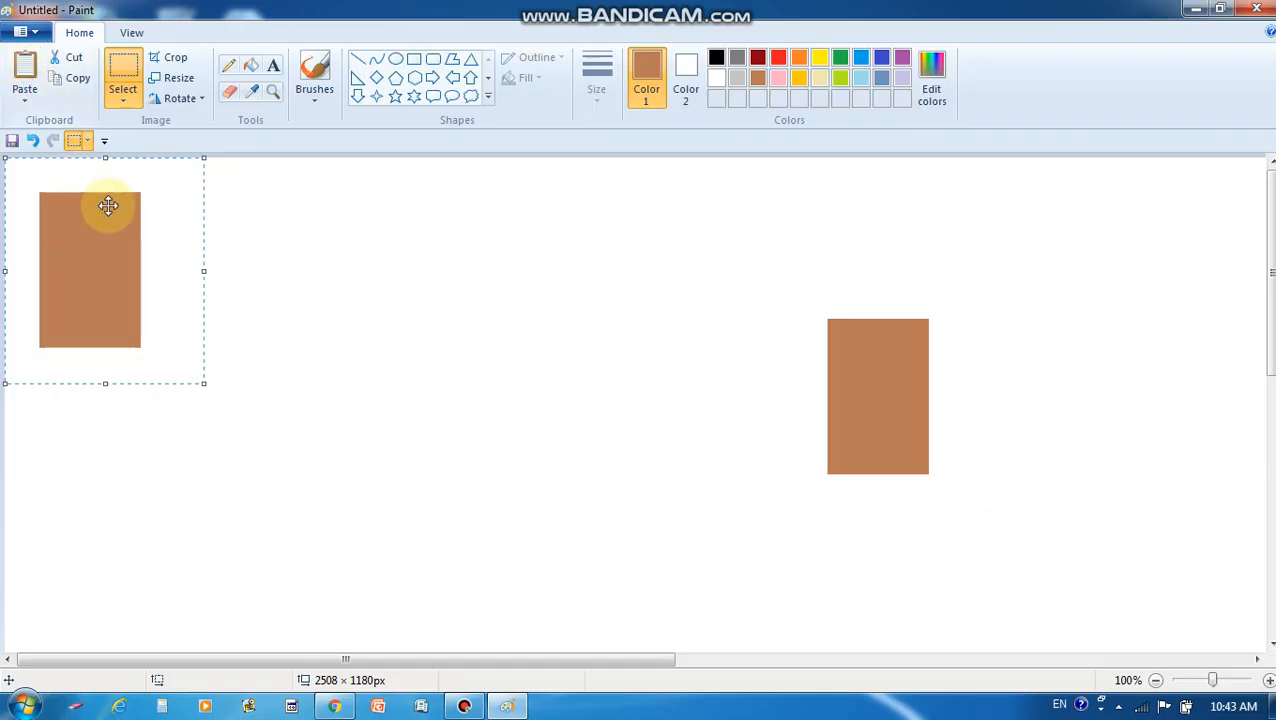
left_click_drag(108, 213, 667, 348)
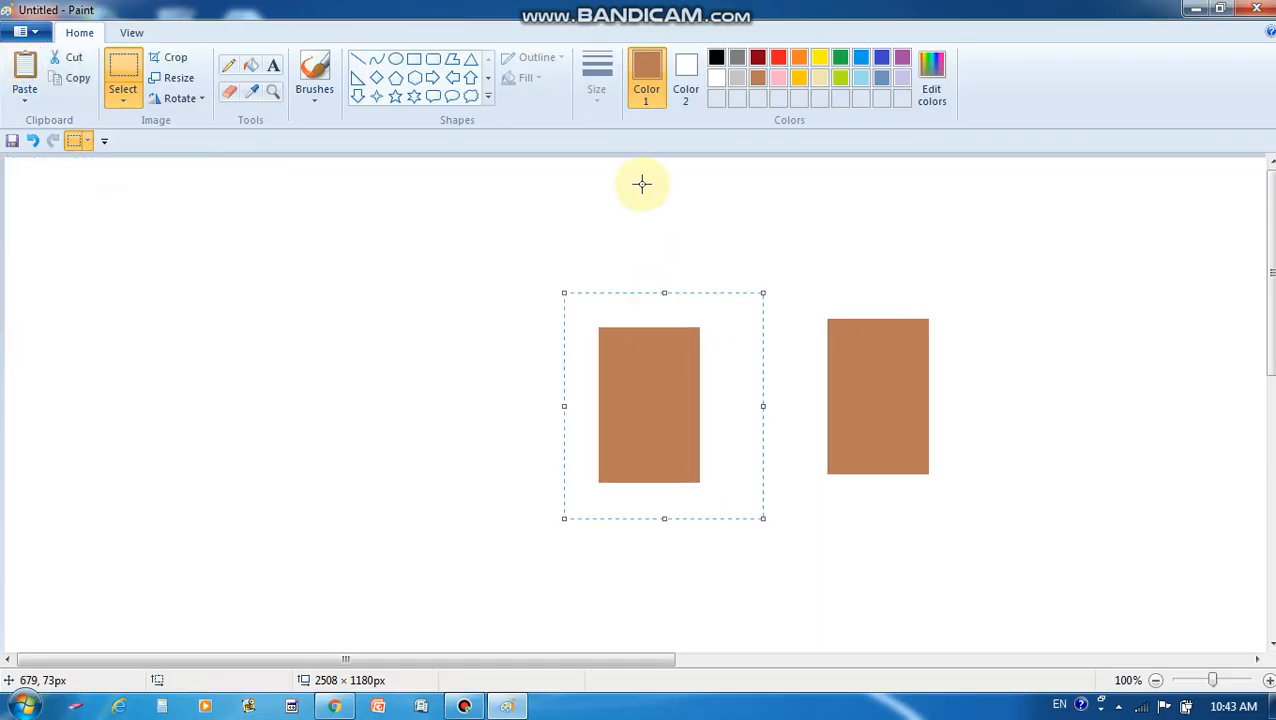
Fill the middle rectangle green
left_click(254, 68)
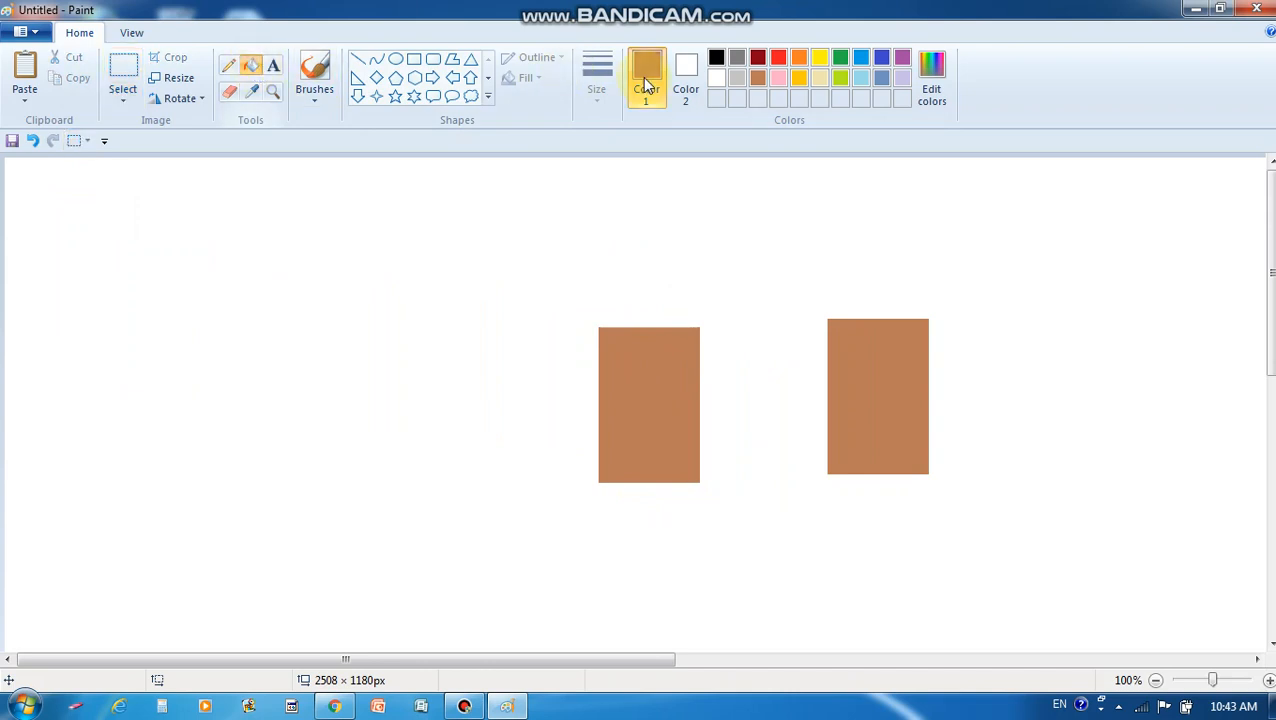
left_click(840, 59)
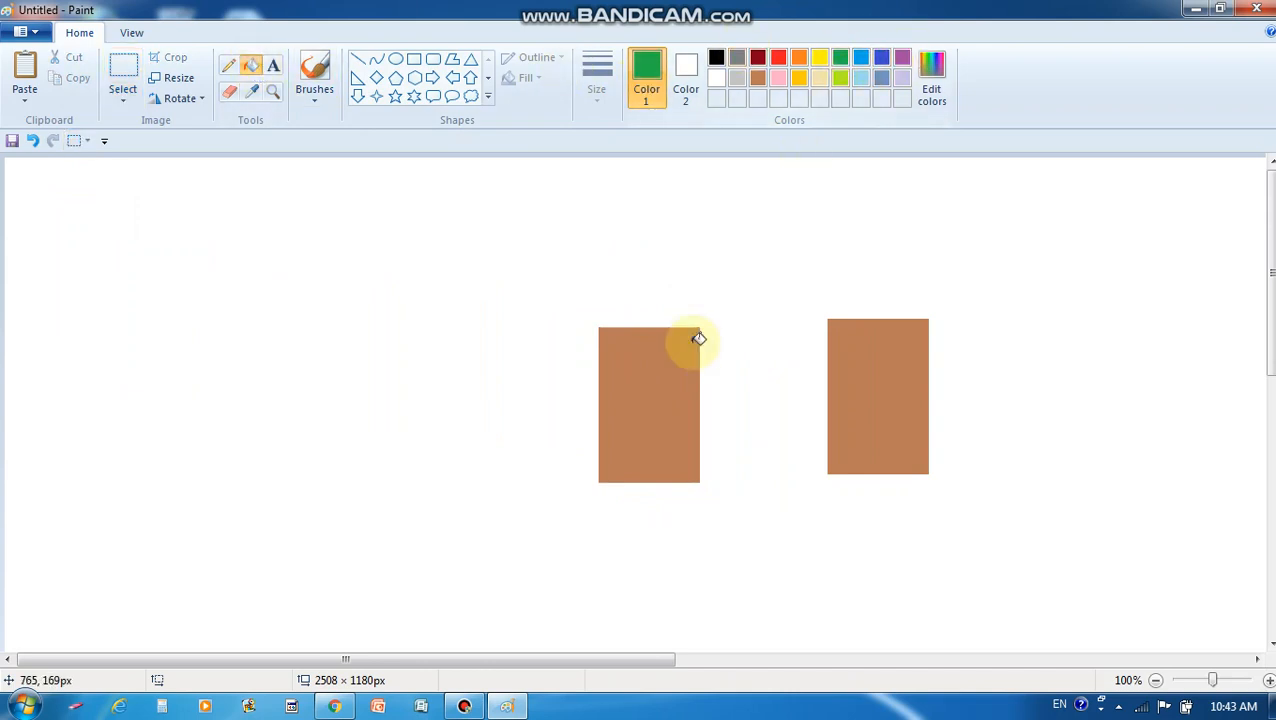
left_click(674, 366)
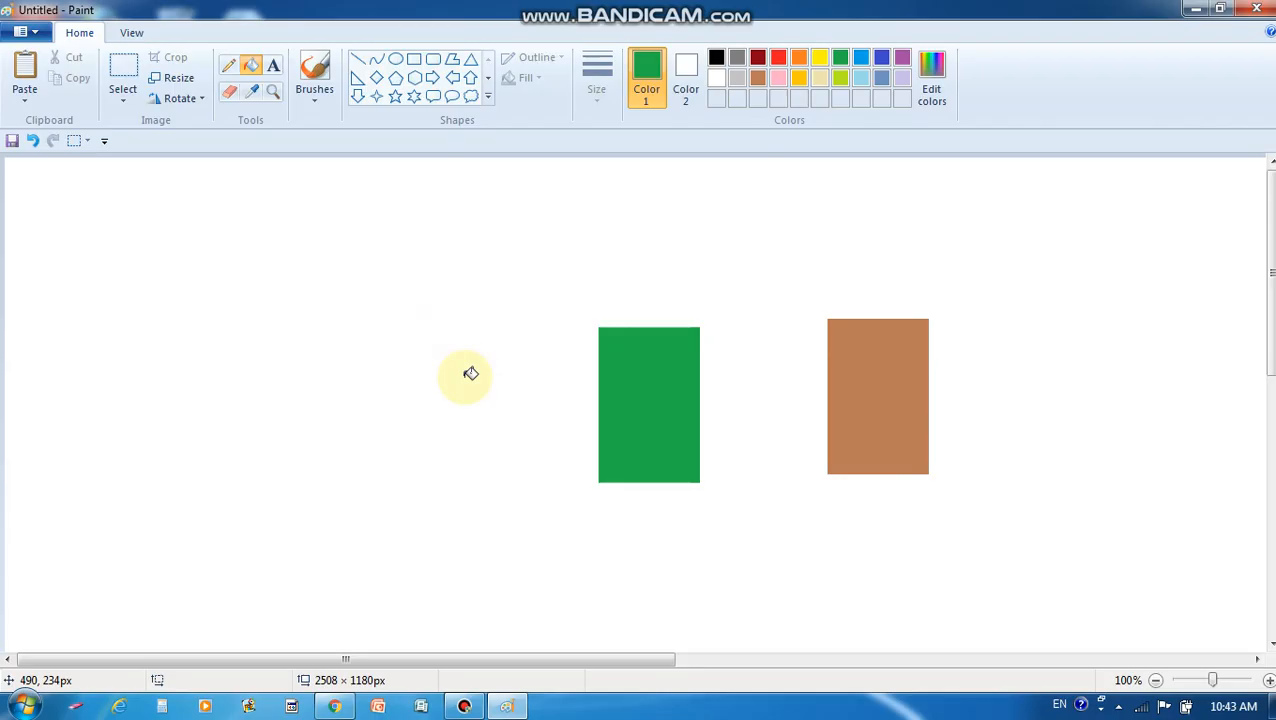
Copy the green rectangle and place the pasted copy further left
left_click(122, 78)
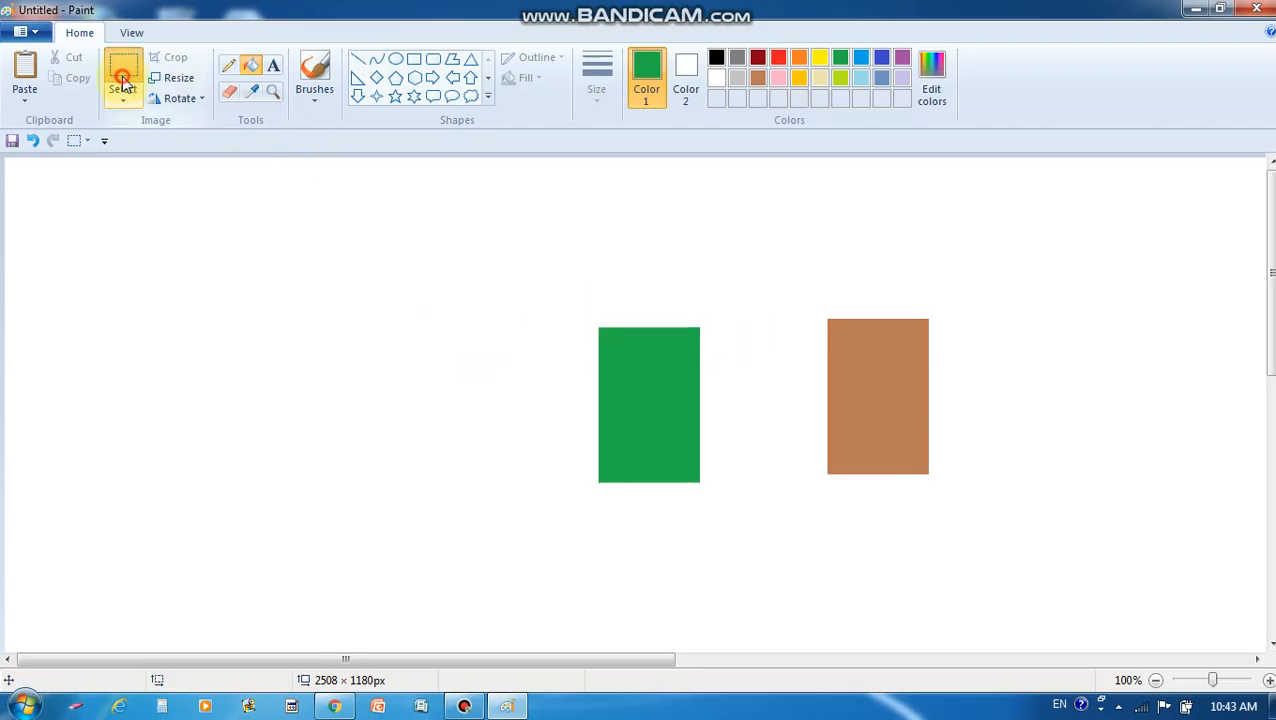
left_click_drag(581, 311, 728, 508)
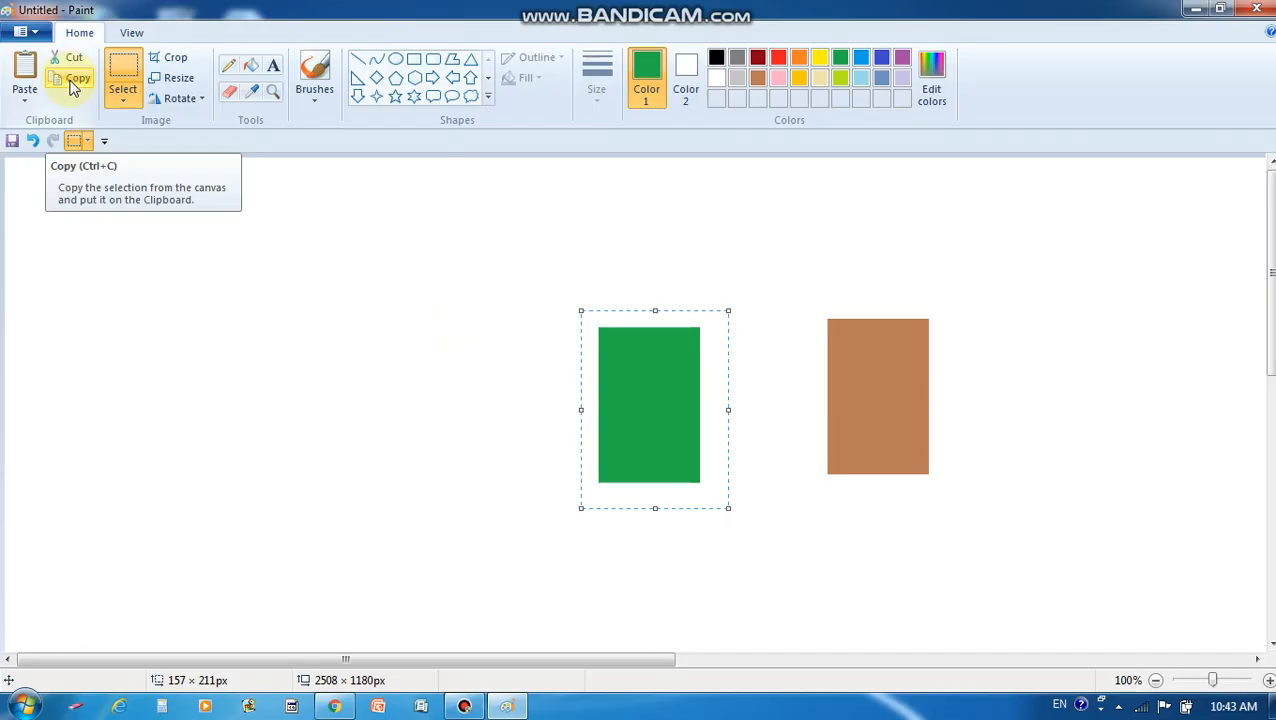
left_click(72, 88)
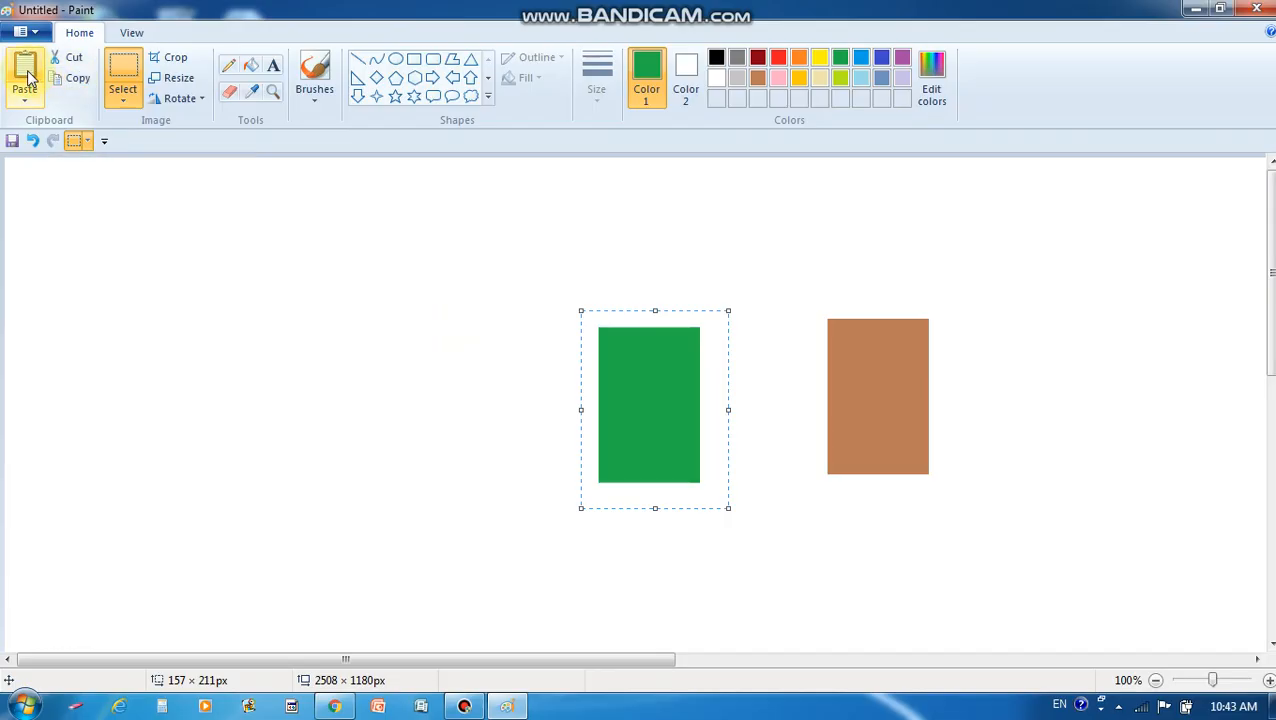
left_click(28, 78)
left_click_drag(86, 200, 431, 358)
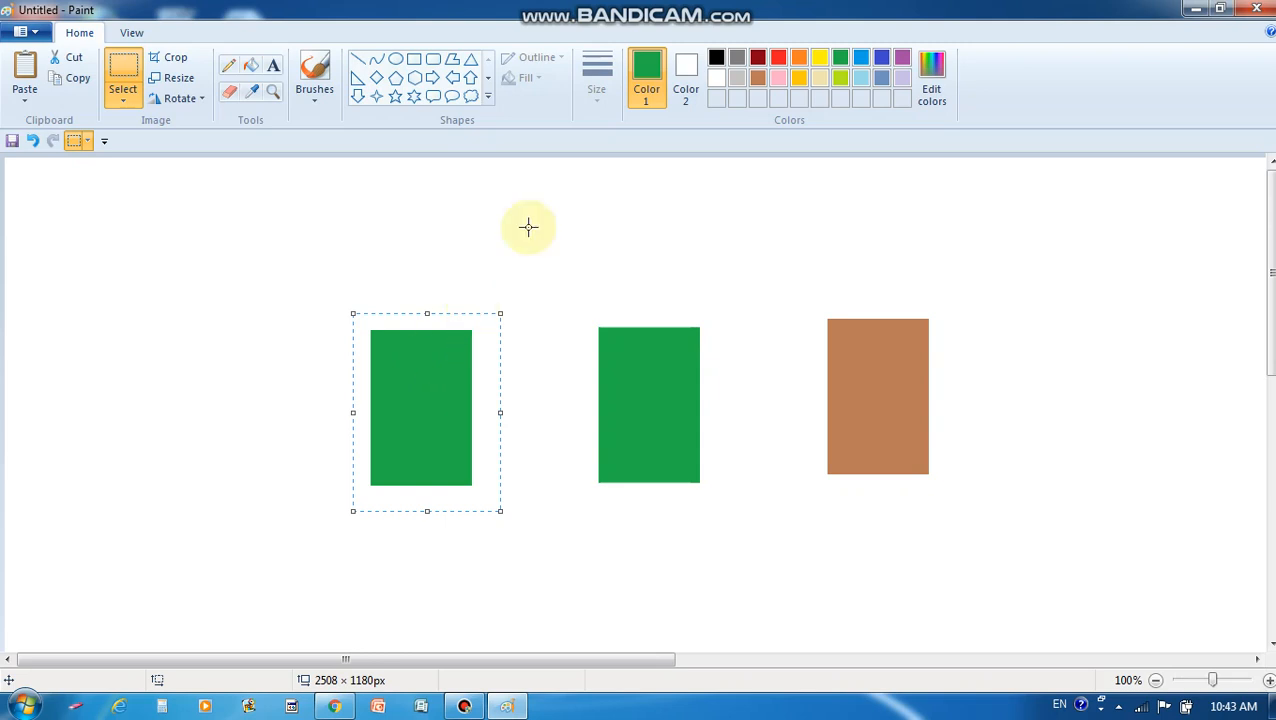
Fill the leftmost rectangle red
left_click(251, 68)
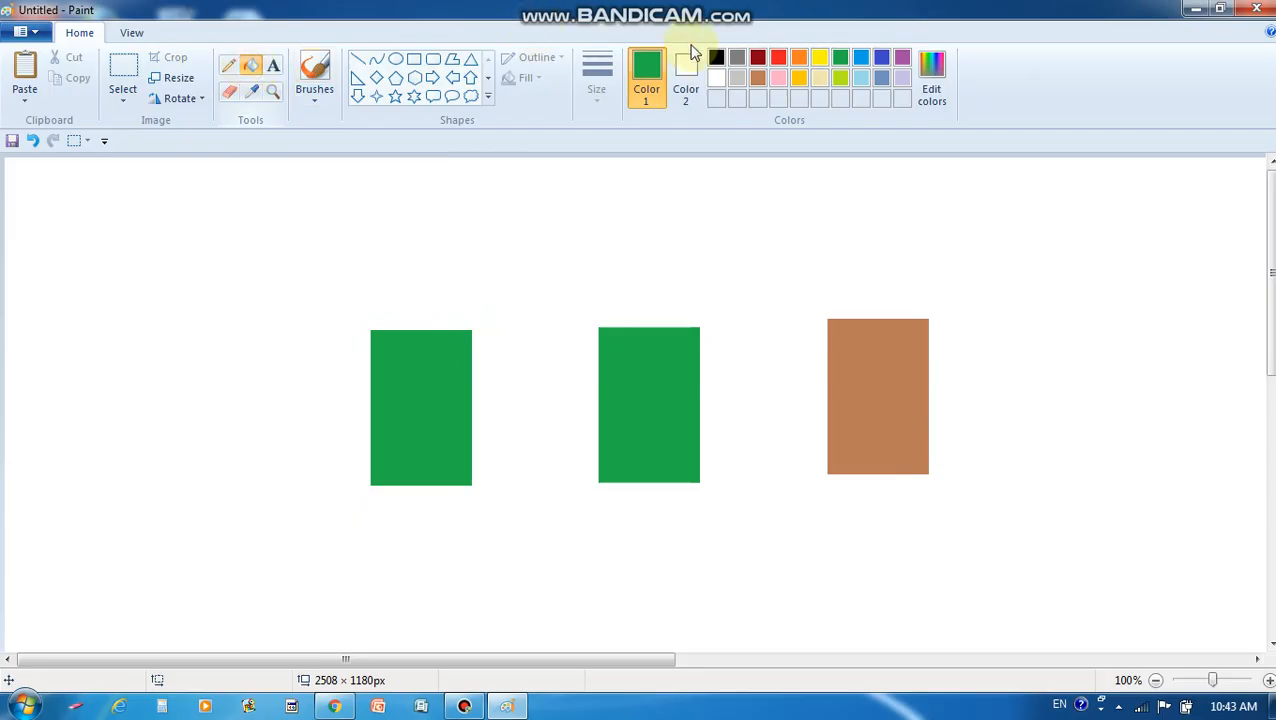
left_click(778, 58)
left_click(429, 376)
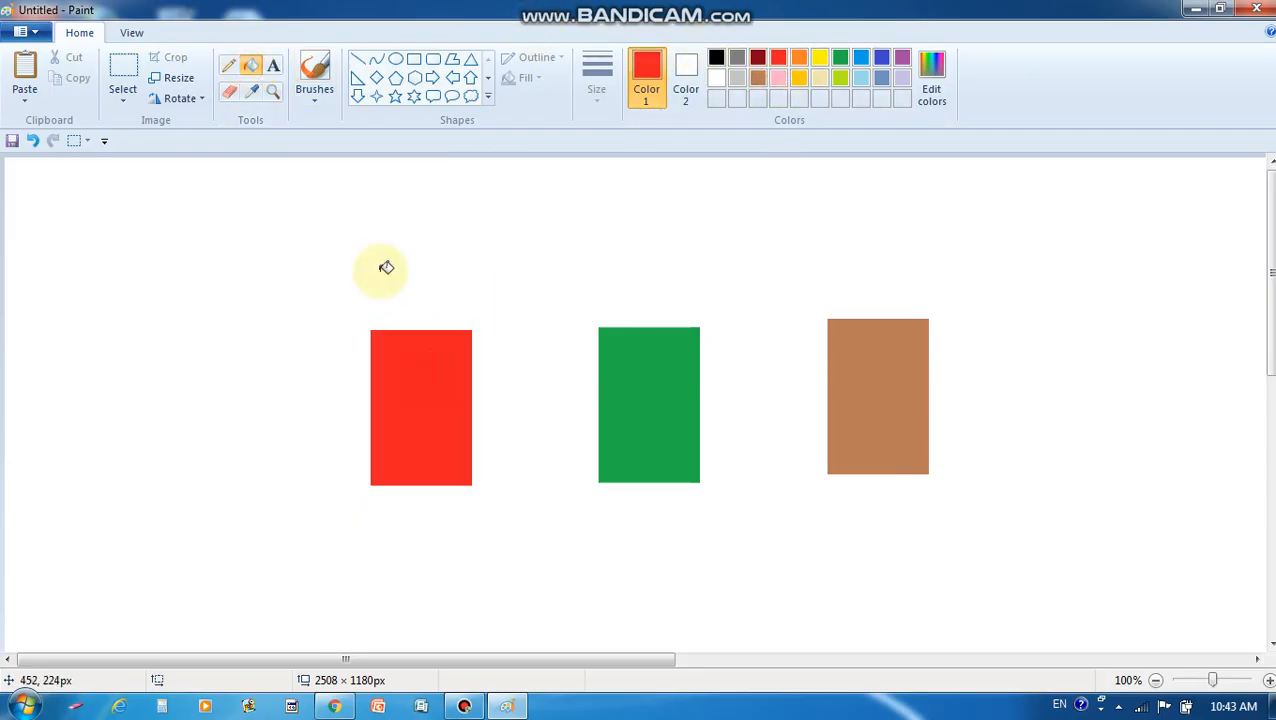
Recolour the brown rectangle on the right yellow
left_click(123, 70)
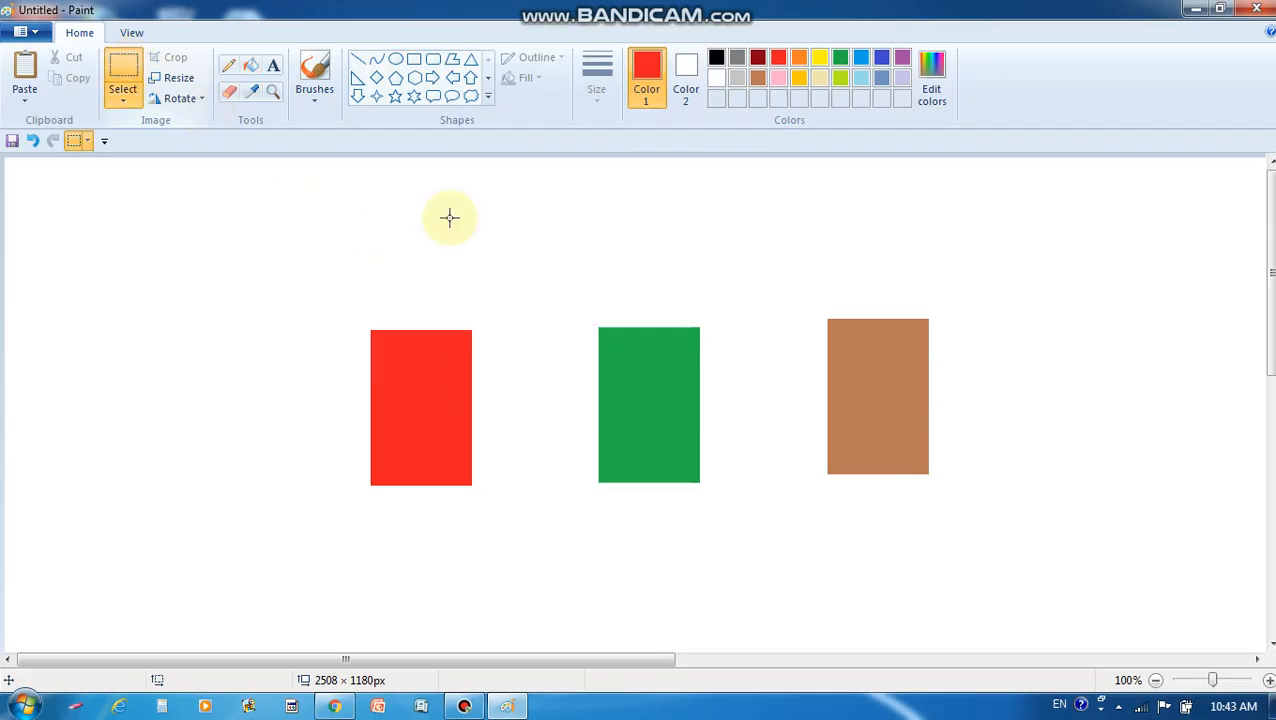
left_click_drag(811, 297, 961, 482)
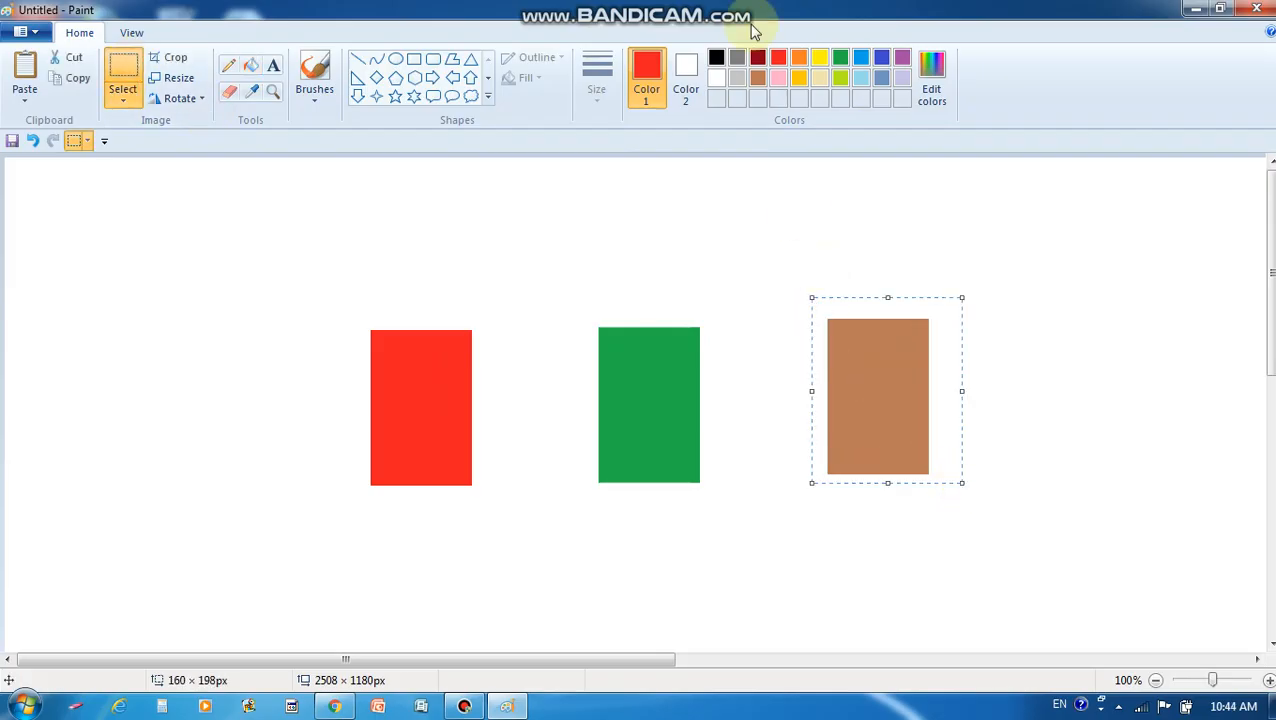
left_click(820, 57)
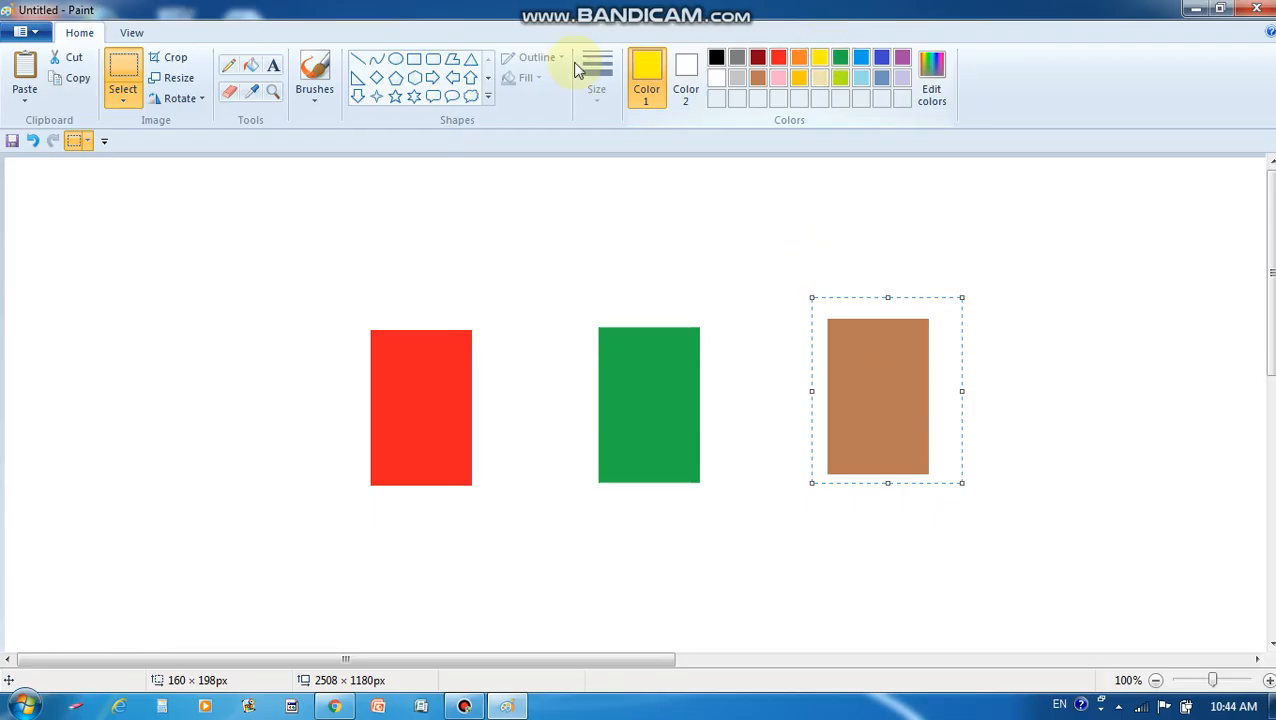
left_click(250, 67)
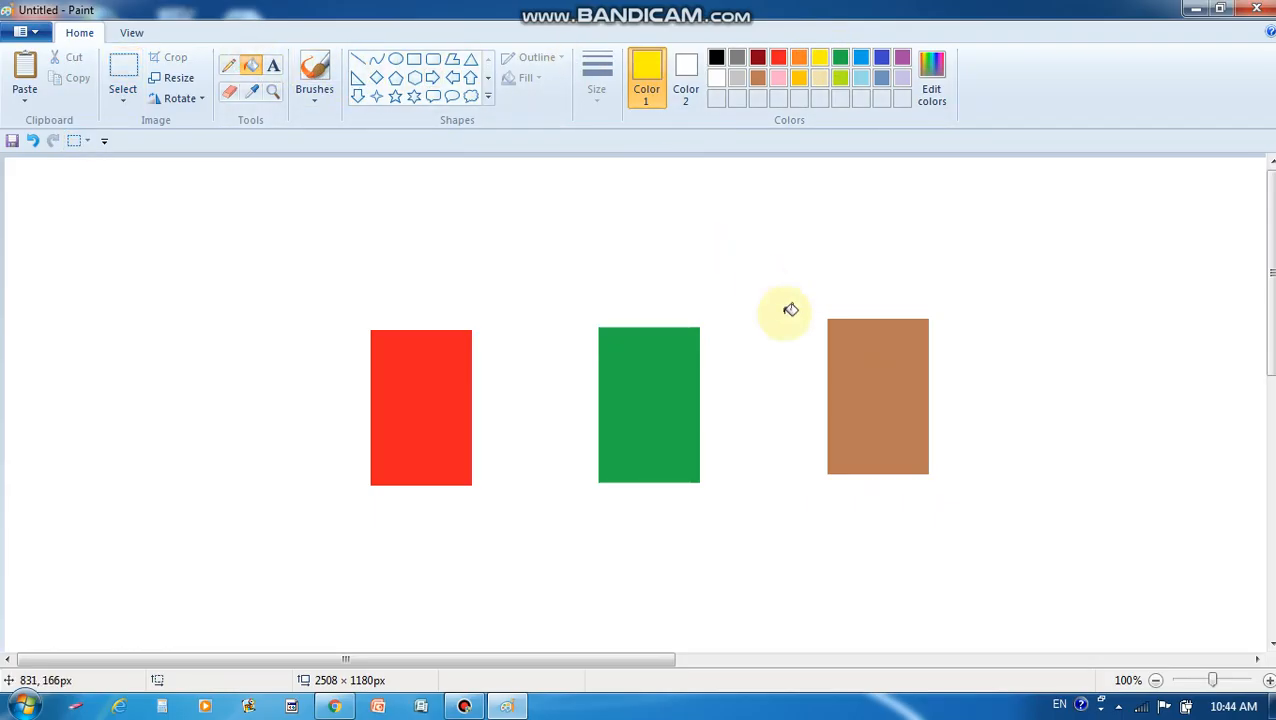
left_click(886, 348)
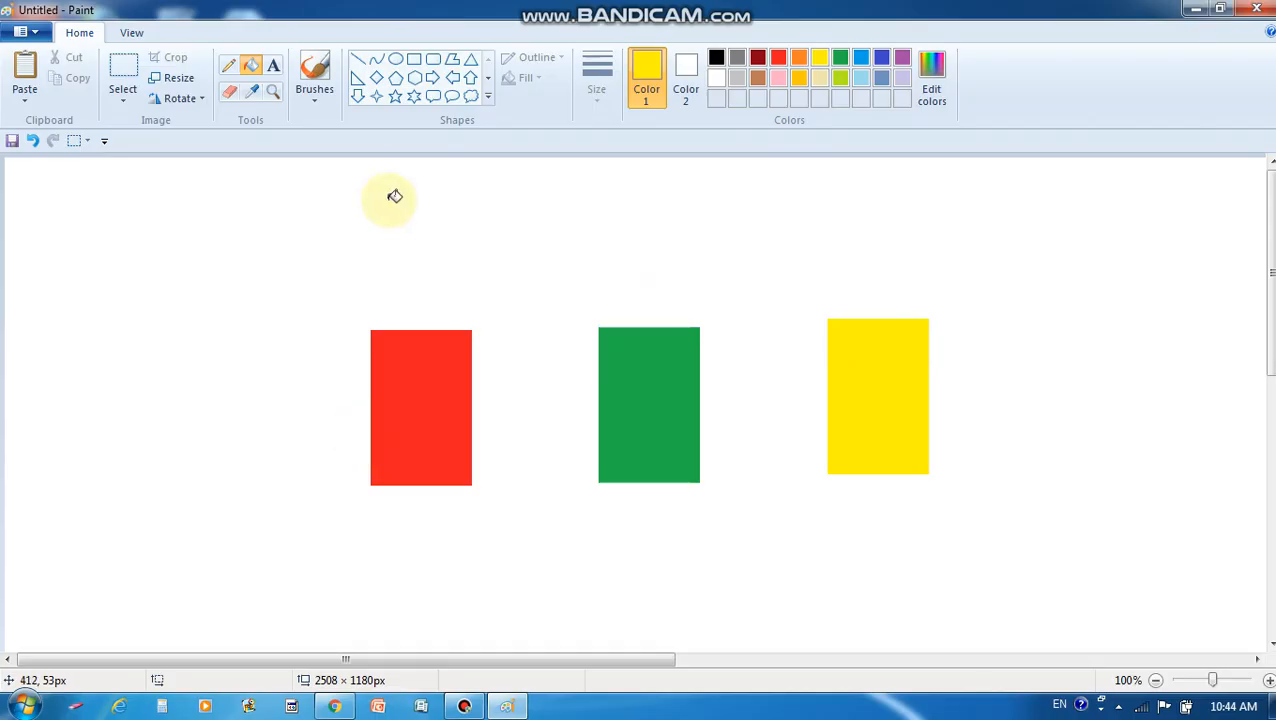
Draw an oval above the red rectangle and fill it yellow
left_click(398, 66)
left_click_drag(445, 199, 375, 283)
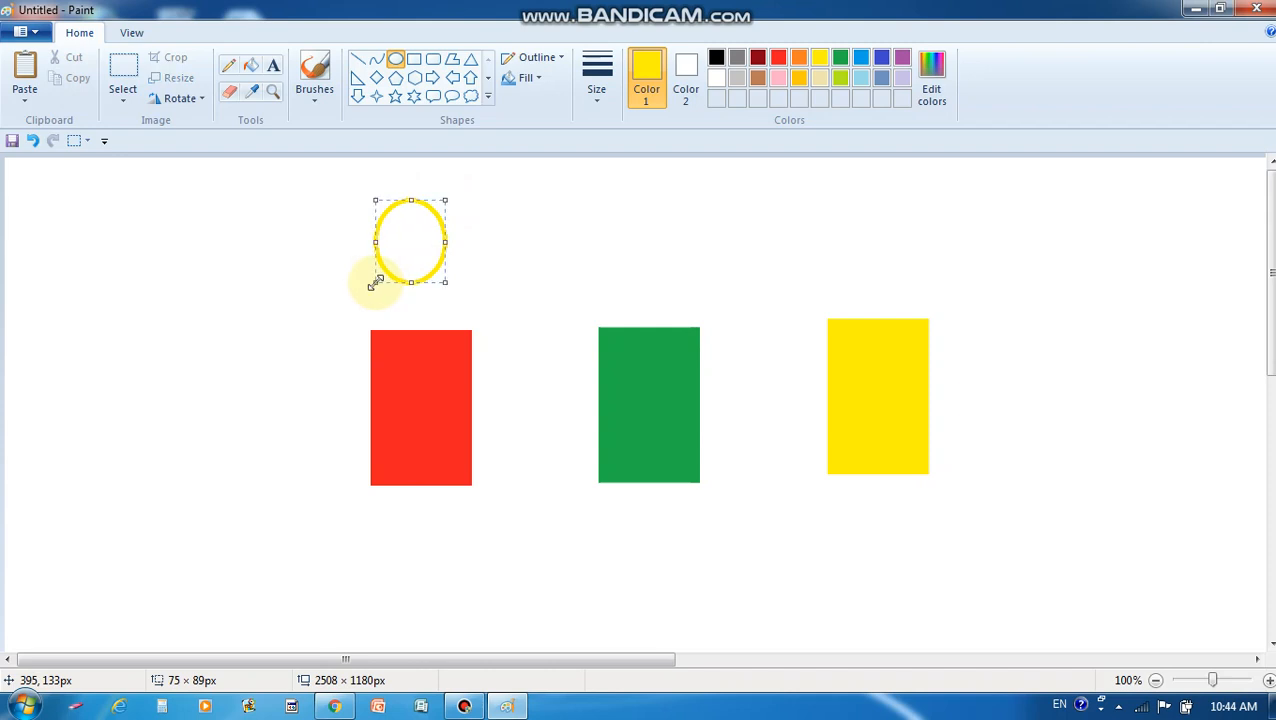
left_click(252, 68)
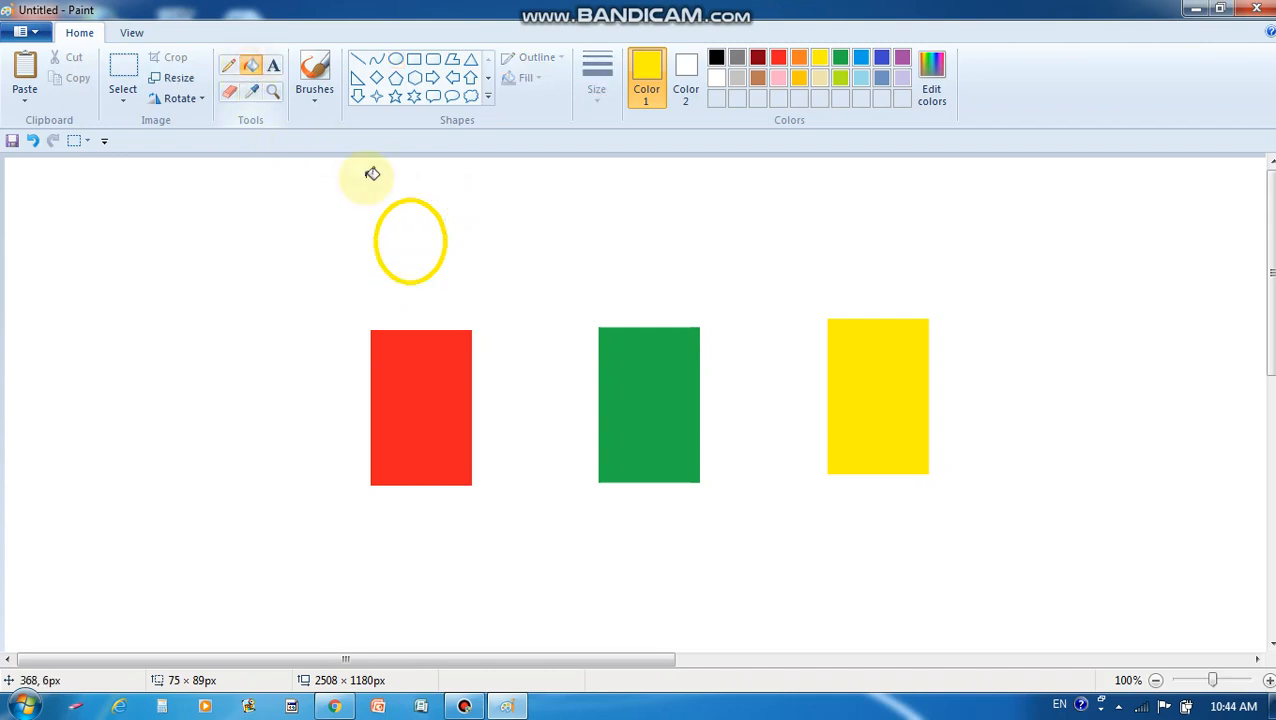
left_click(417, 247)
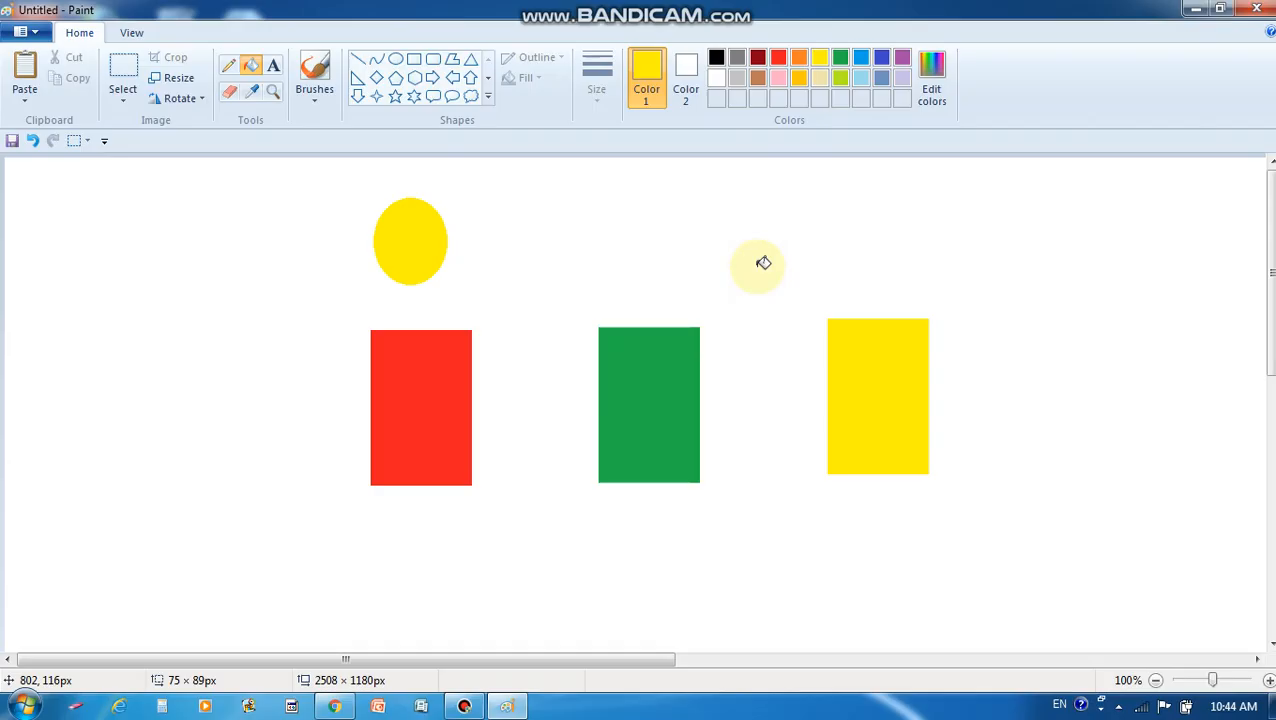
Copy the yellow oval and place the copy above the green rectangle
left_click(119, 90)
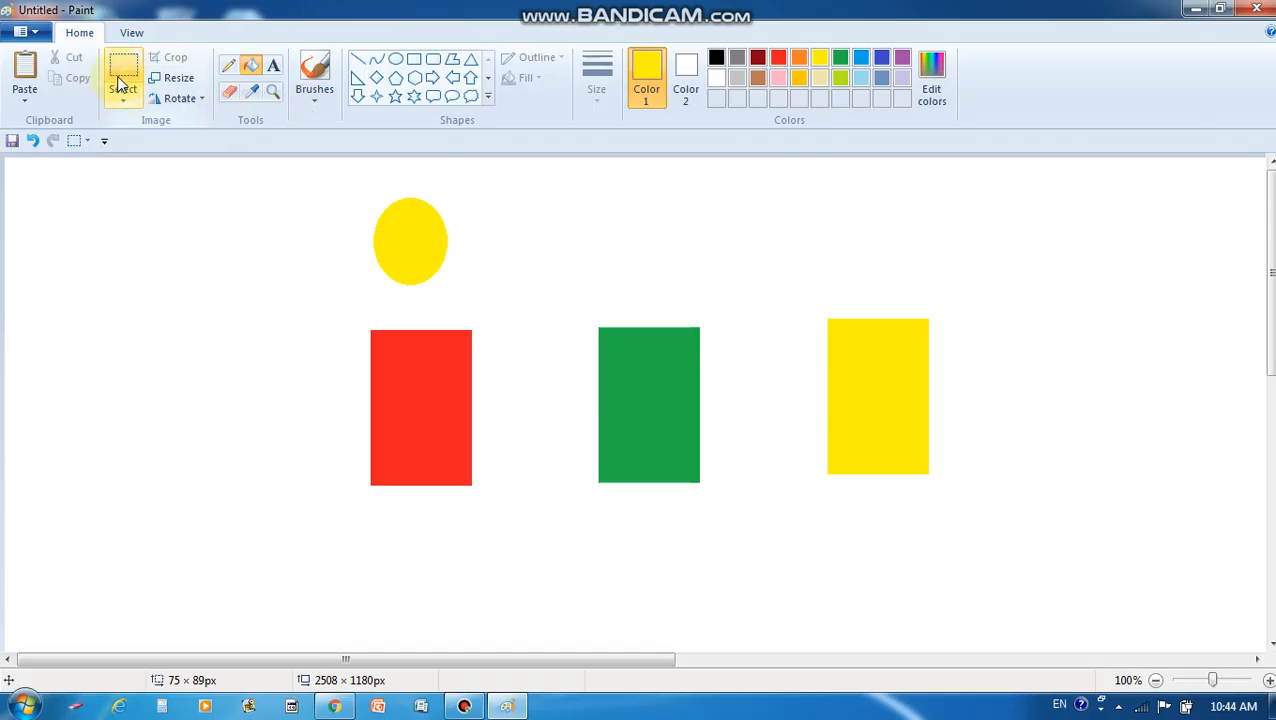
left_click_drag(352, 188, 472, 290)
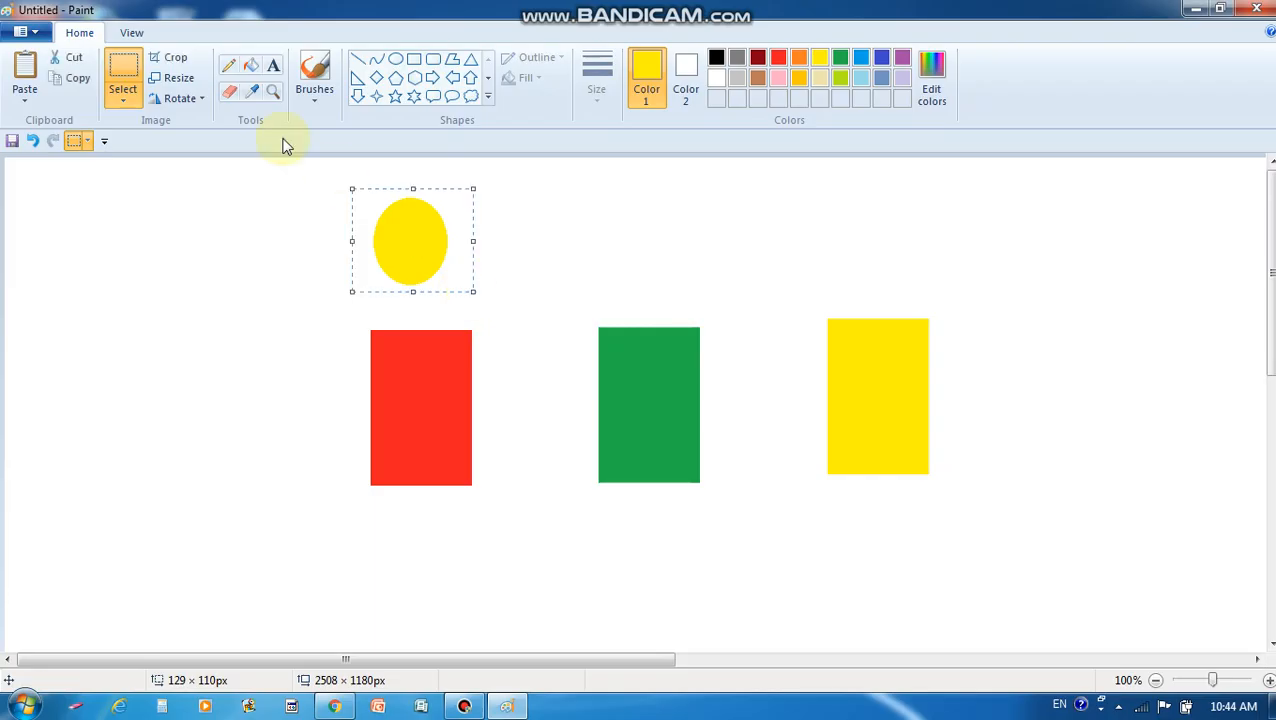
left_click(80, 79)
left_click(24, 78)
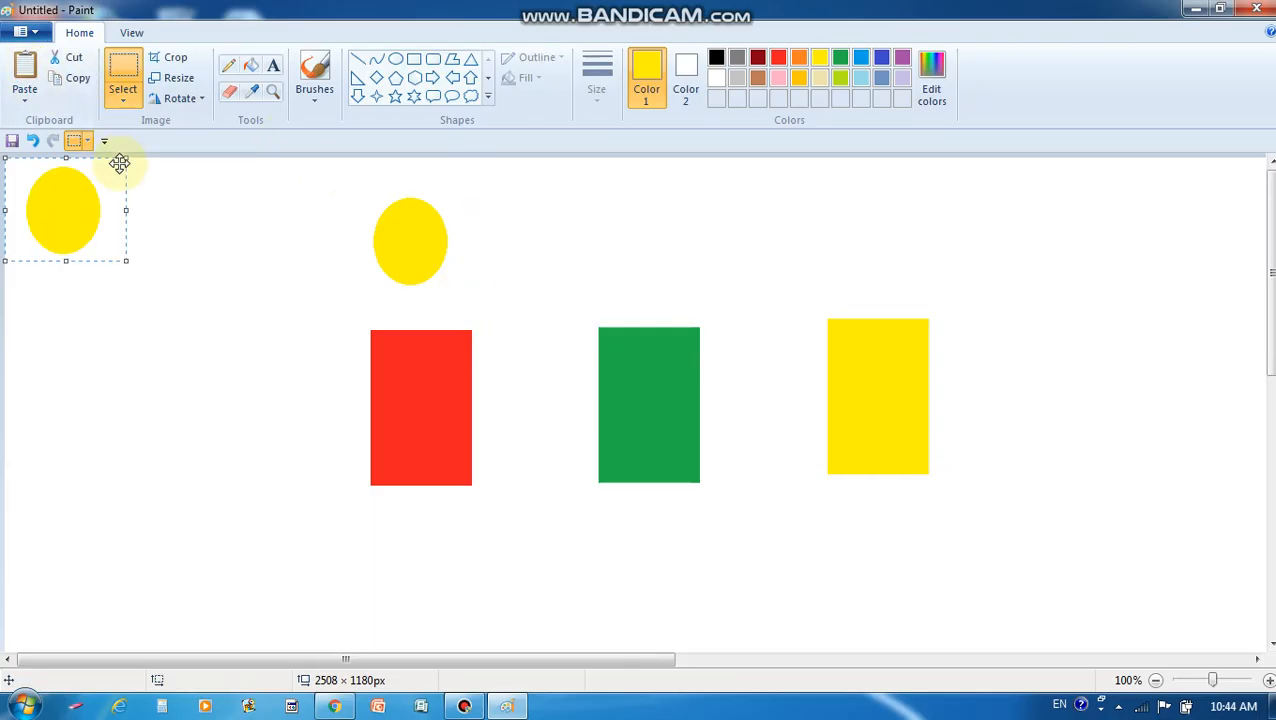
left_click_drag(108, 188, 692, 216)
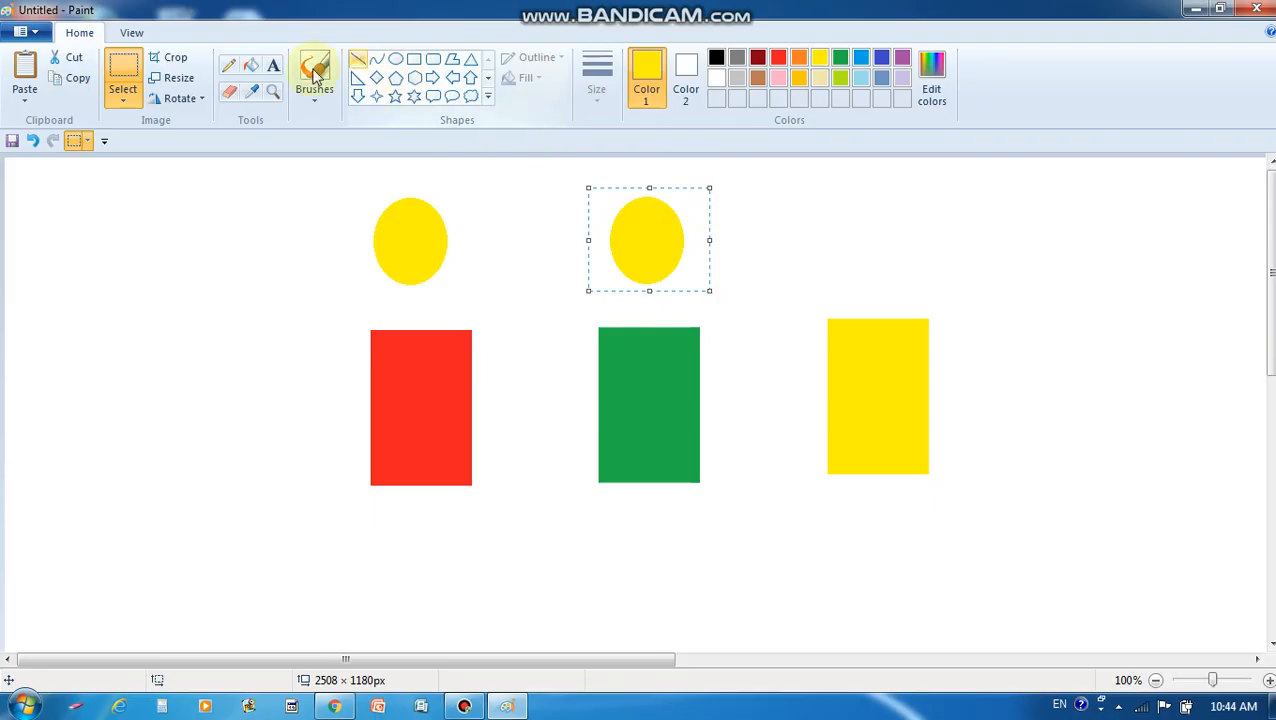
Fill the middle oval red
left_click(250, 66)
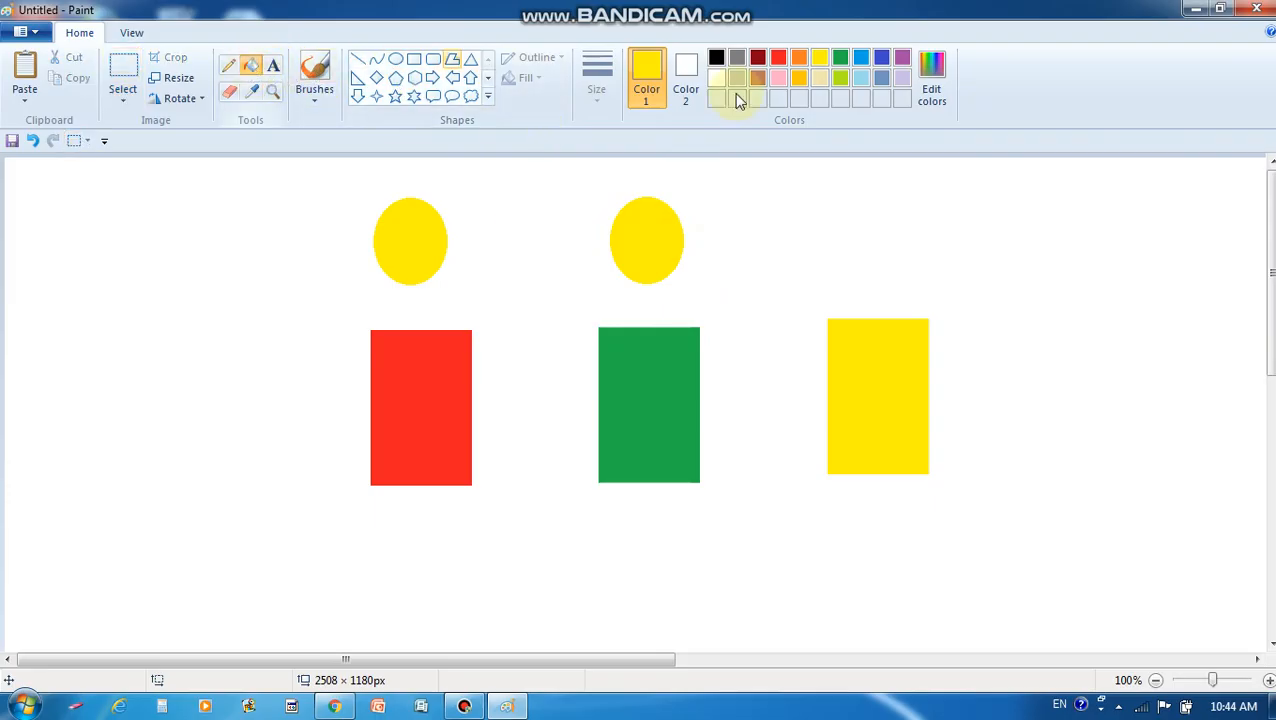
left_click(778, 57)
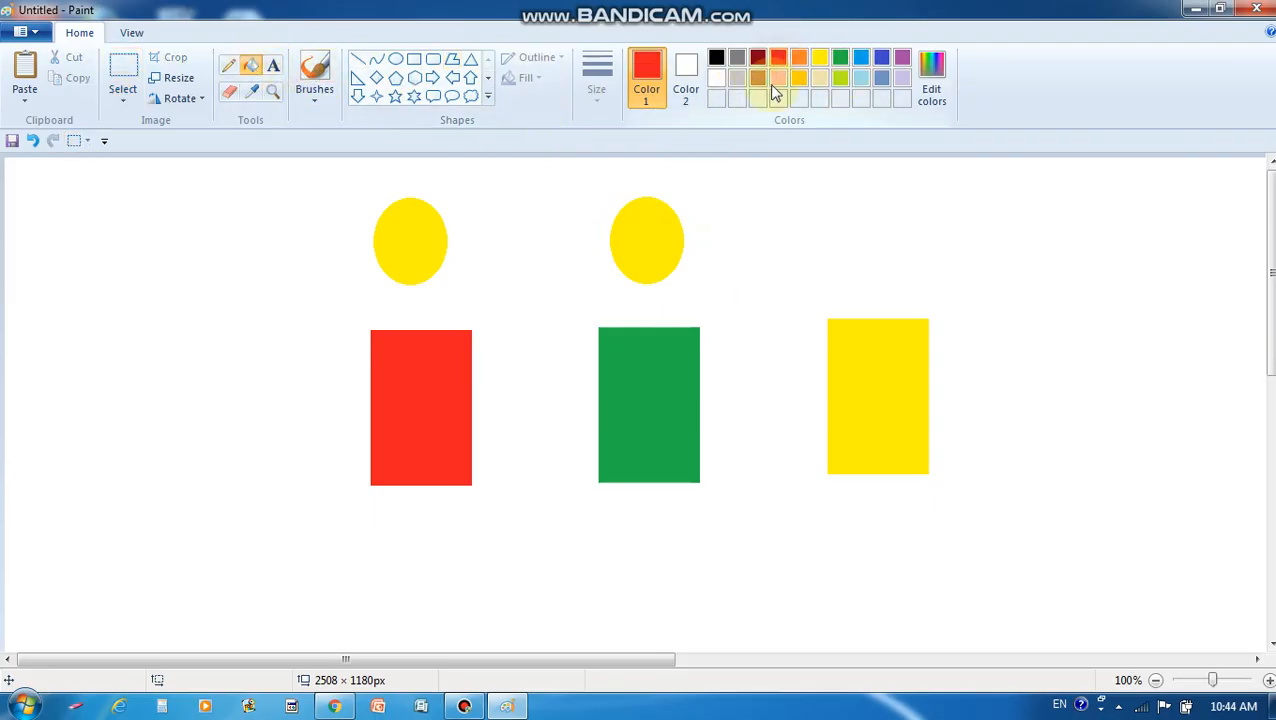
left_click(660, 238)
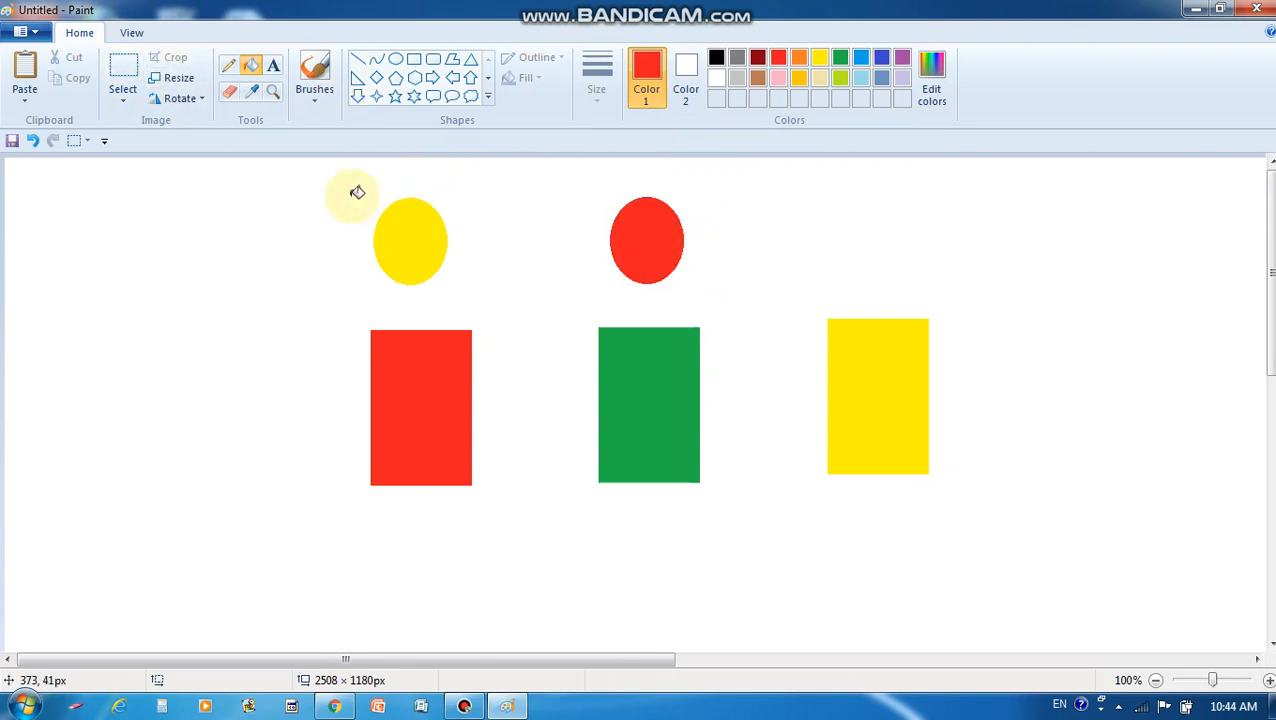
Paste a third copy of the yellow oval and position it above the yellow rectangle
left_click(122, 85)
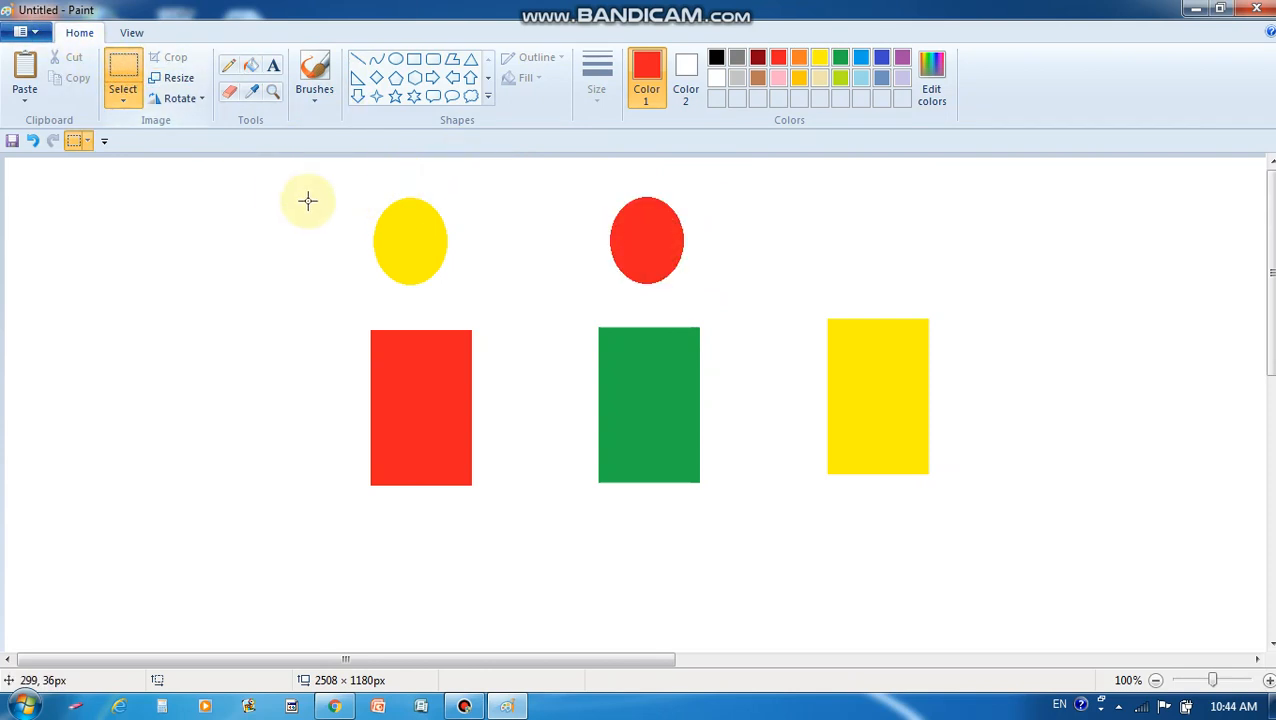
left_click_drag(363, 188, 462, 304)
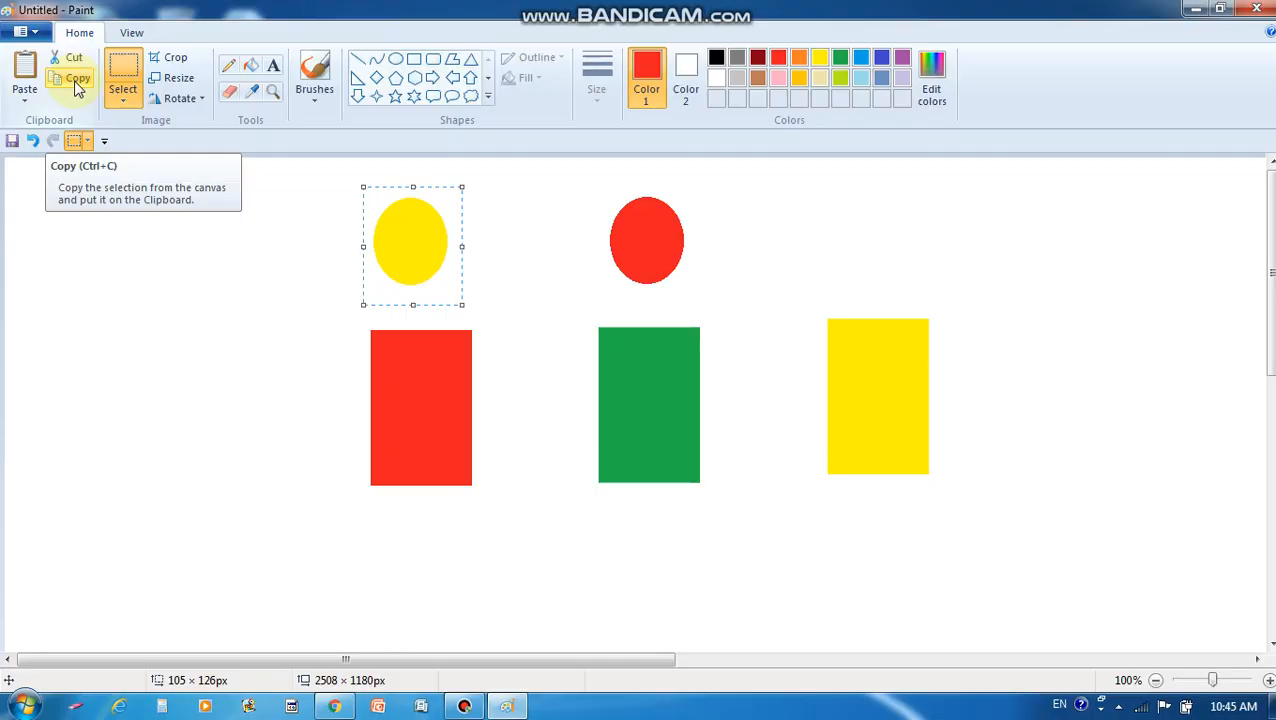
left_click(76, 84)
left_click(26, 78)
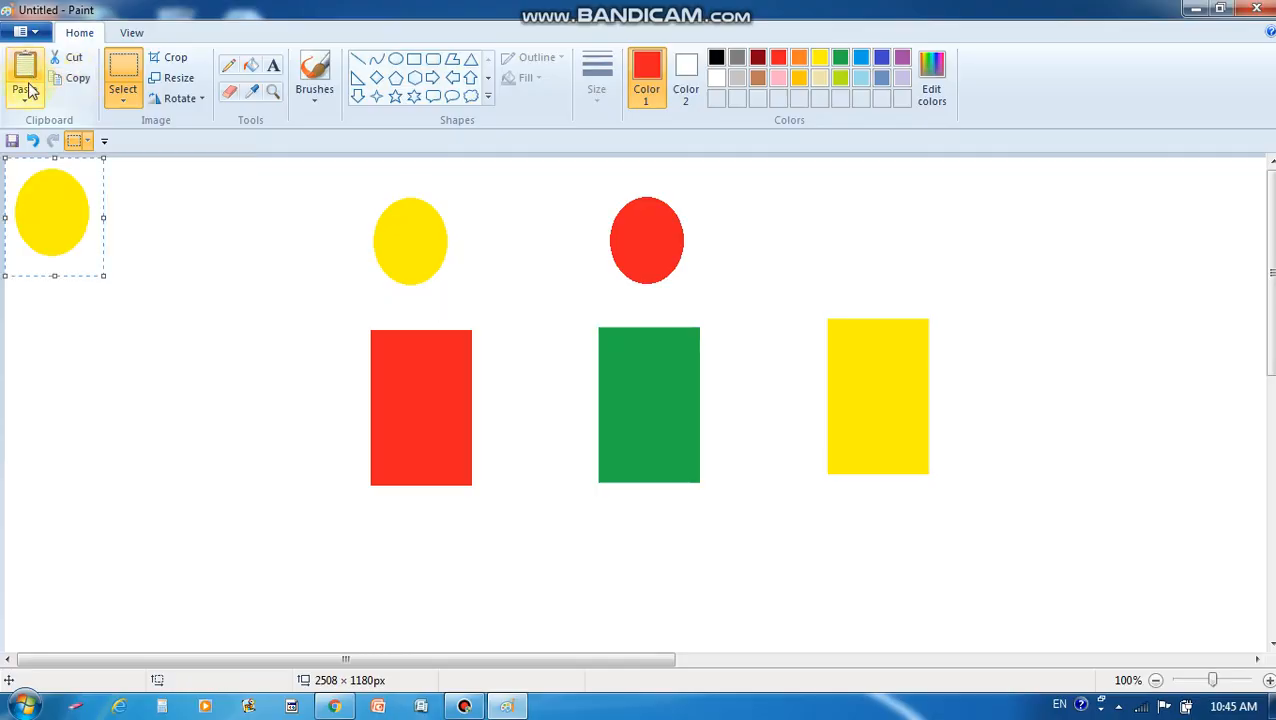
left_click_drag(57, 208, 875, 238)
left_click_drag(867, 233, 871, 229)
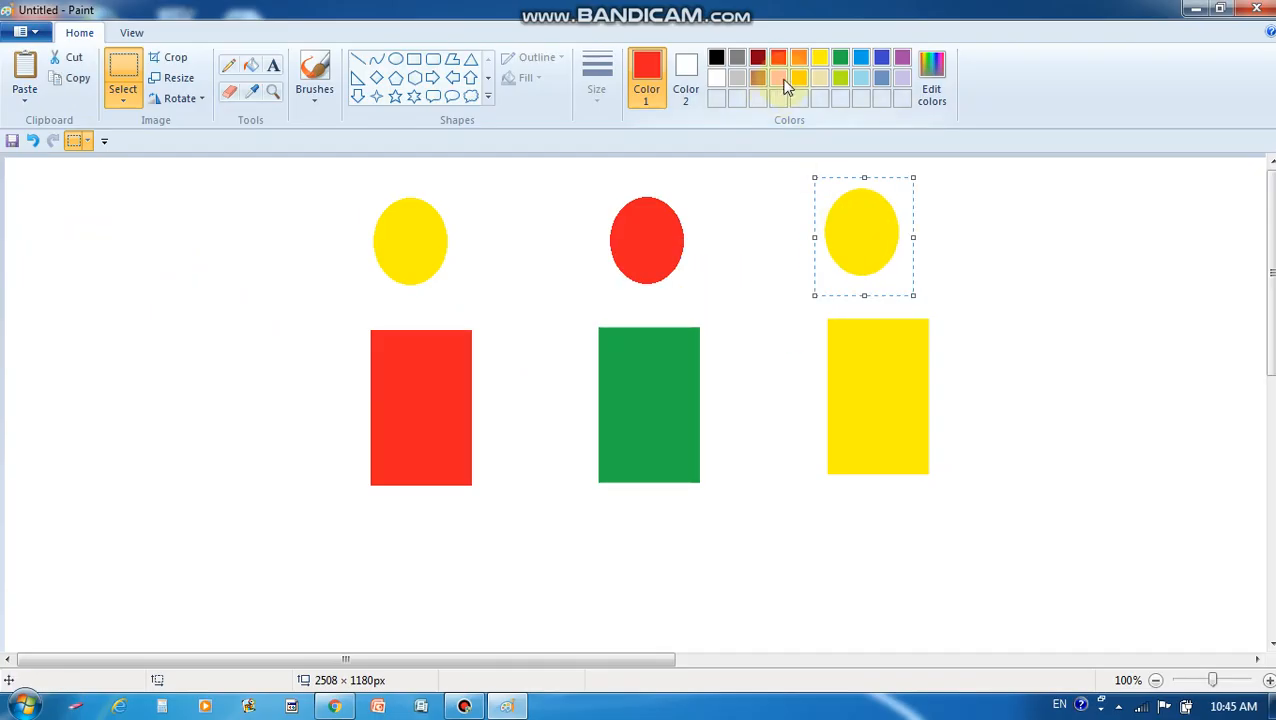
Fill the right-hand oval above the yellow rectangle green
left_click(840, 60)
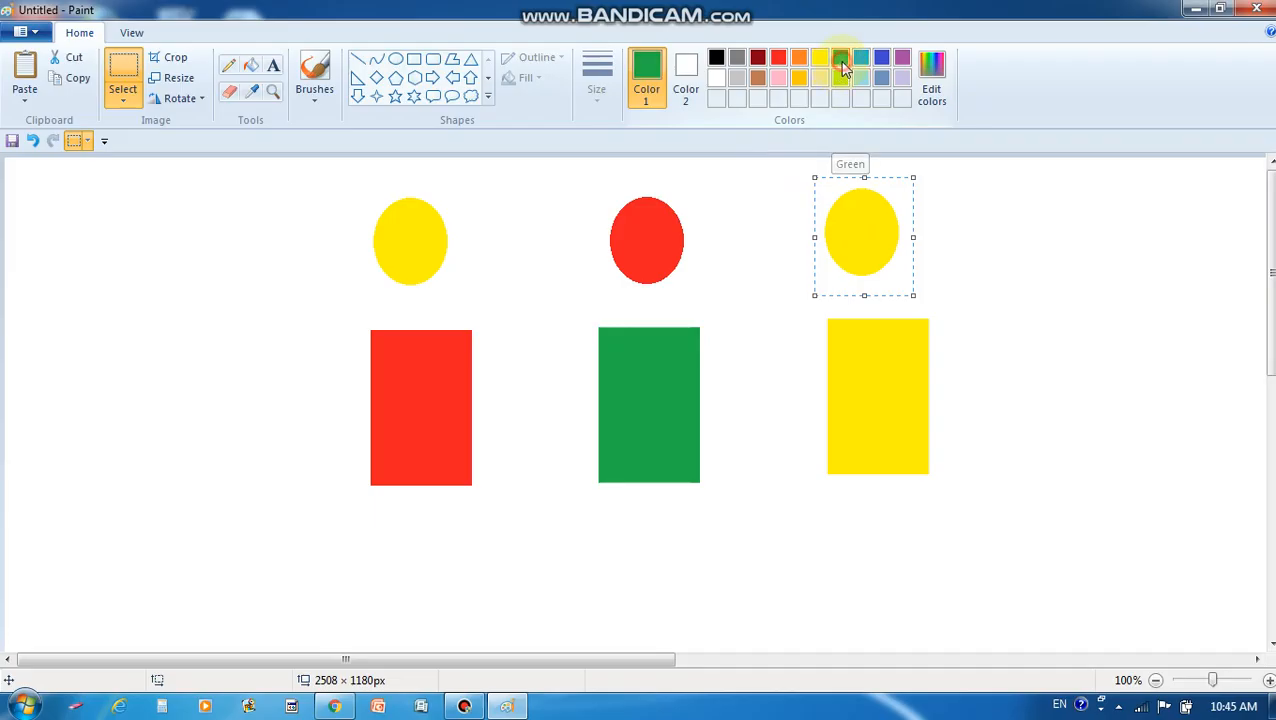
left_click(250, 65)
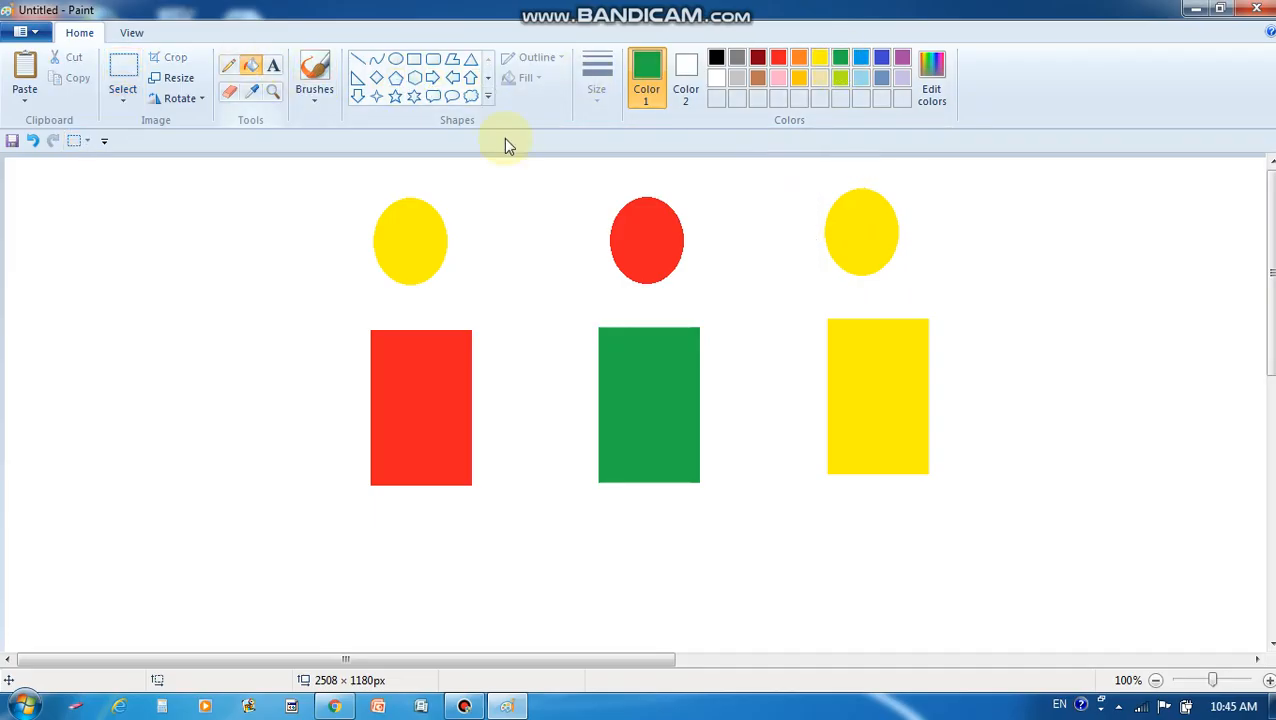
left_click(873, 229)
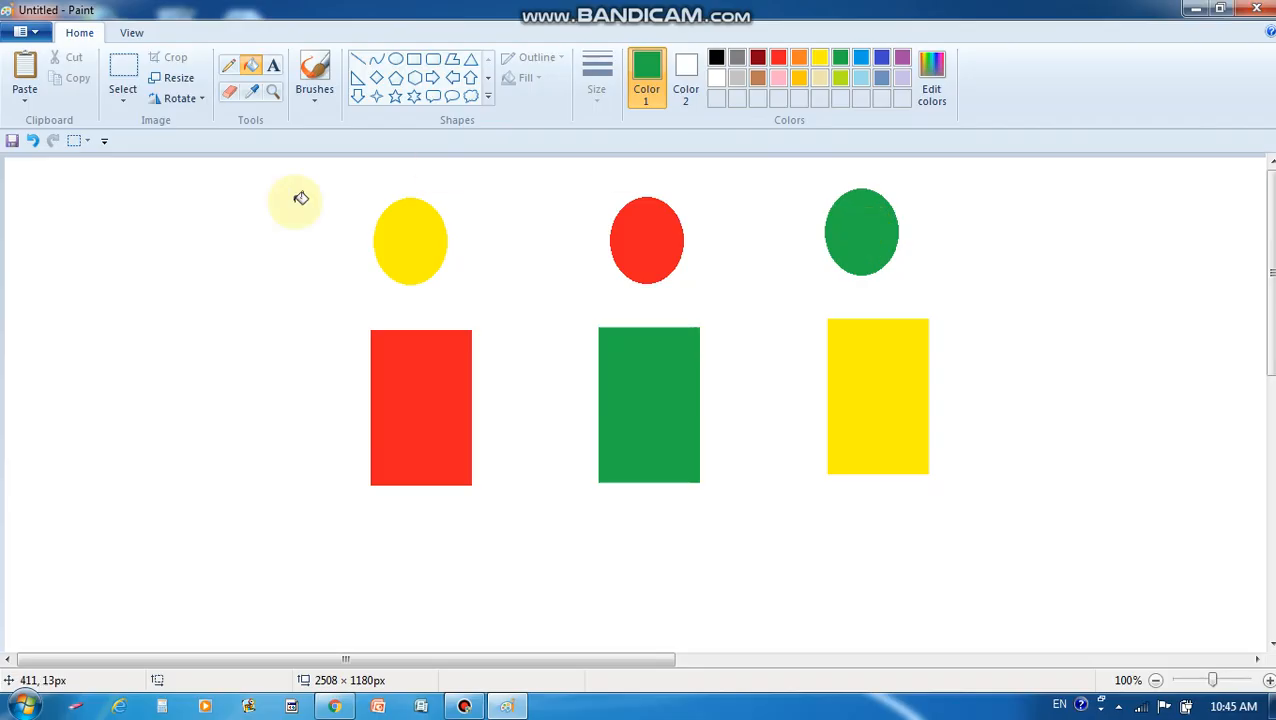
left_click(122, 78)
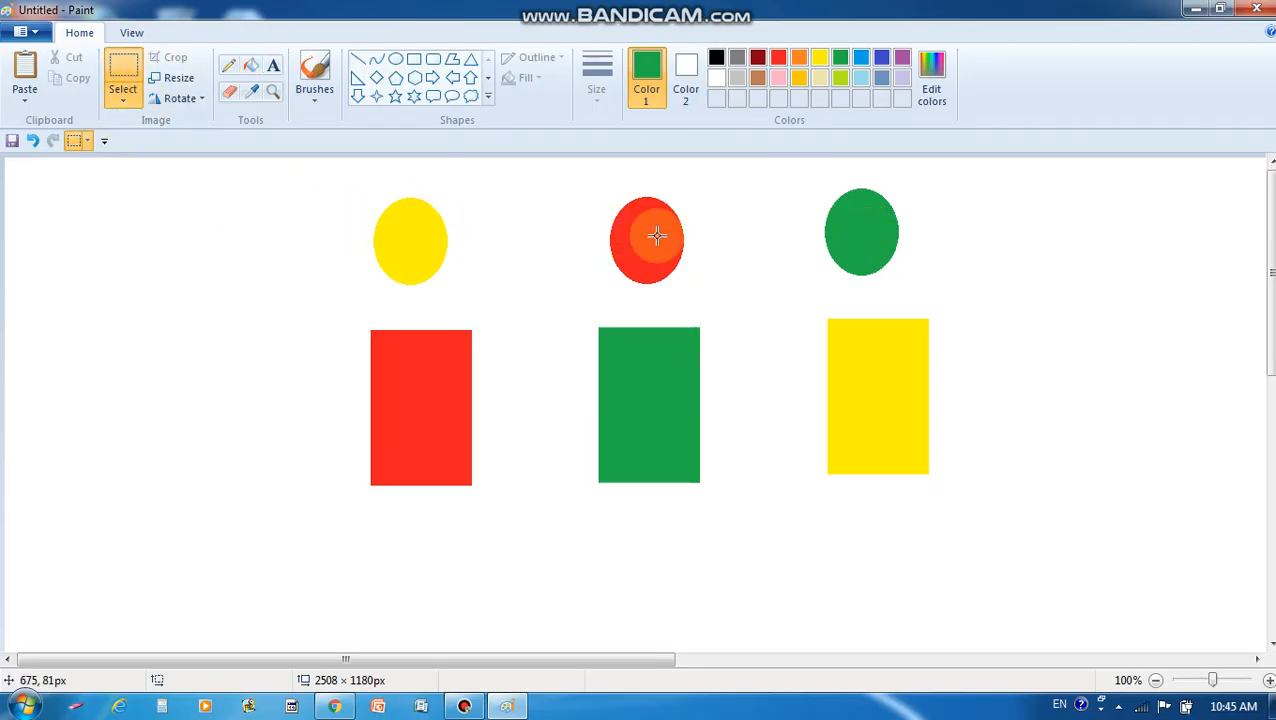
Move the red, green and yellow ovals above the rectangles of matching colour
left_click_drag(352, 195, 464, 298)
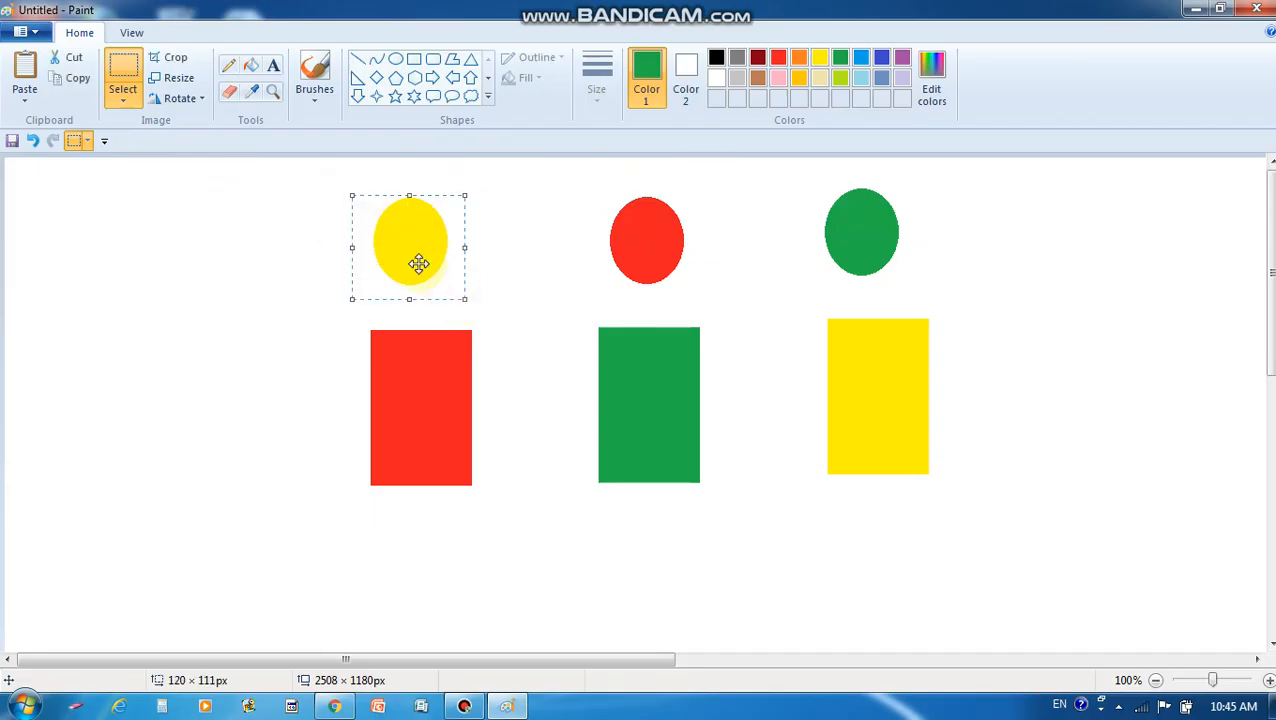
left_click_drag(419, 262, 1001, 280)
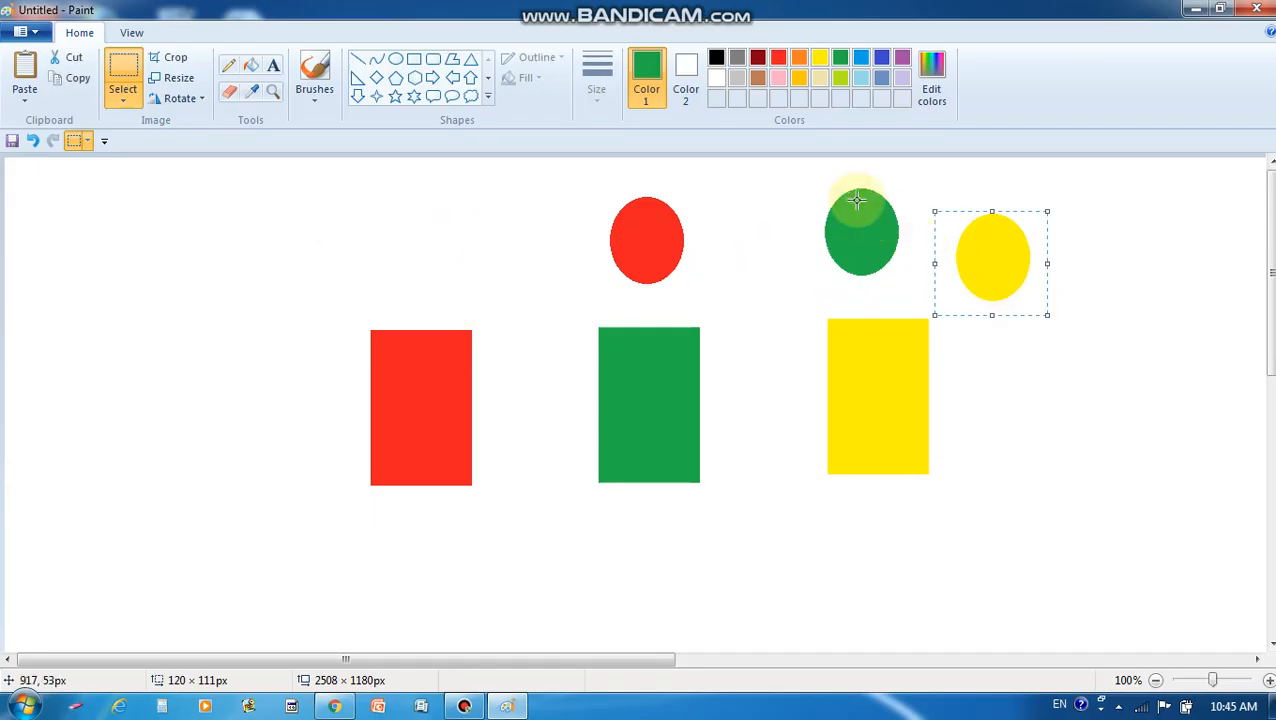
left_click_drag(815, 182, 926, 284)
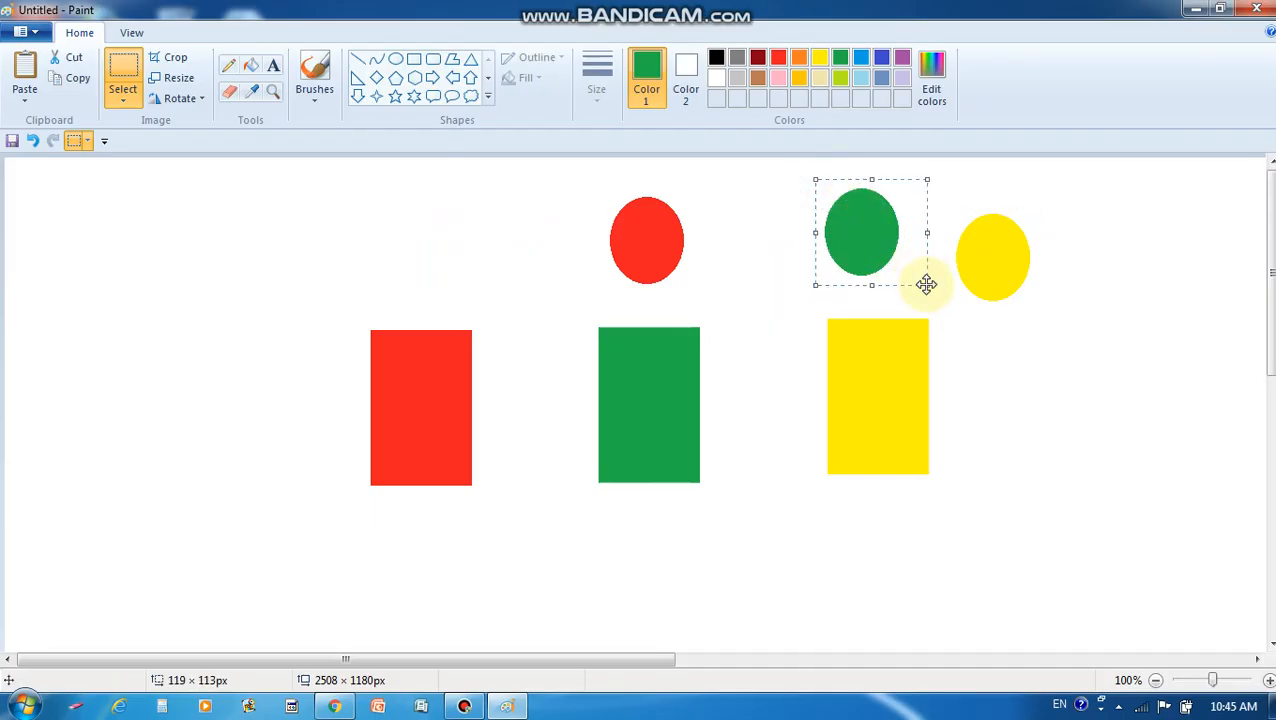
left_click_drag(587, 170, 440, 288)
left_click_drag(811, 178, 673, 275)
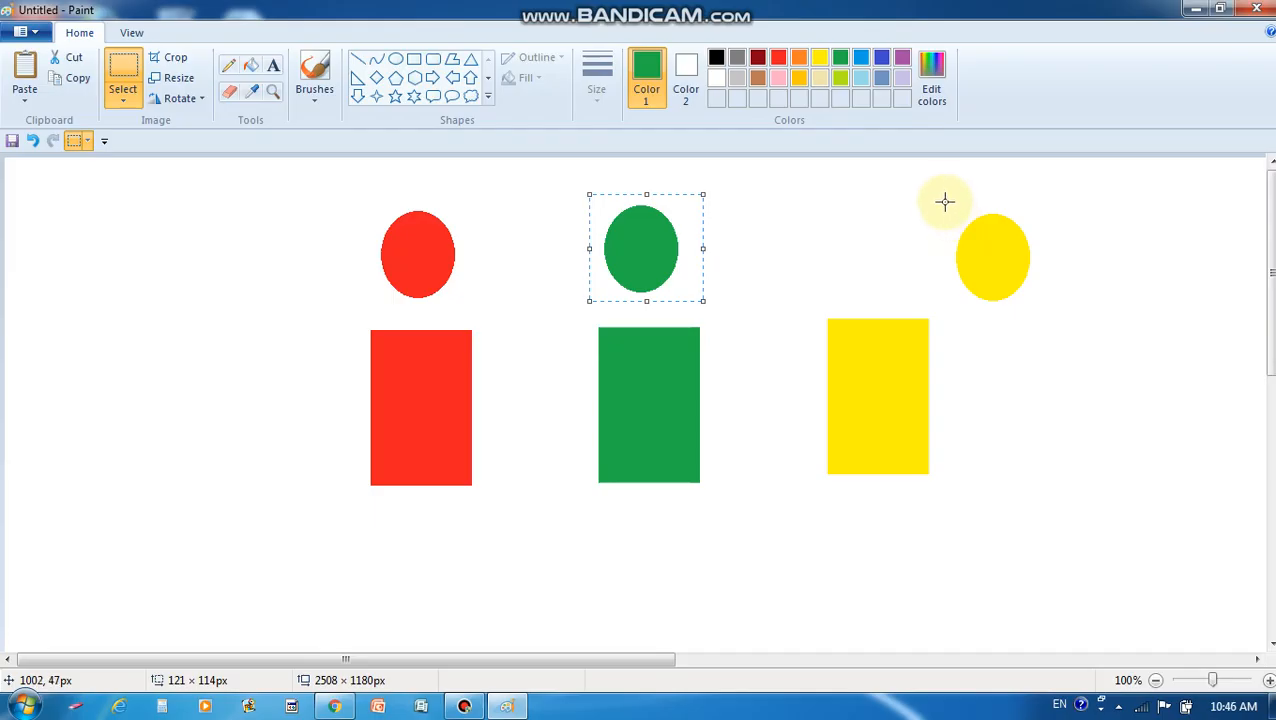
left_click_drag(945, 202, 1040, 305)
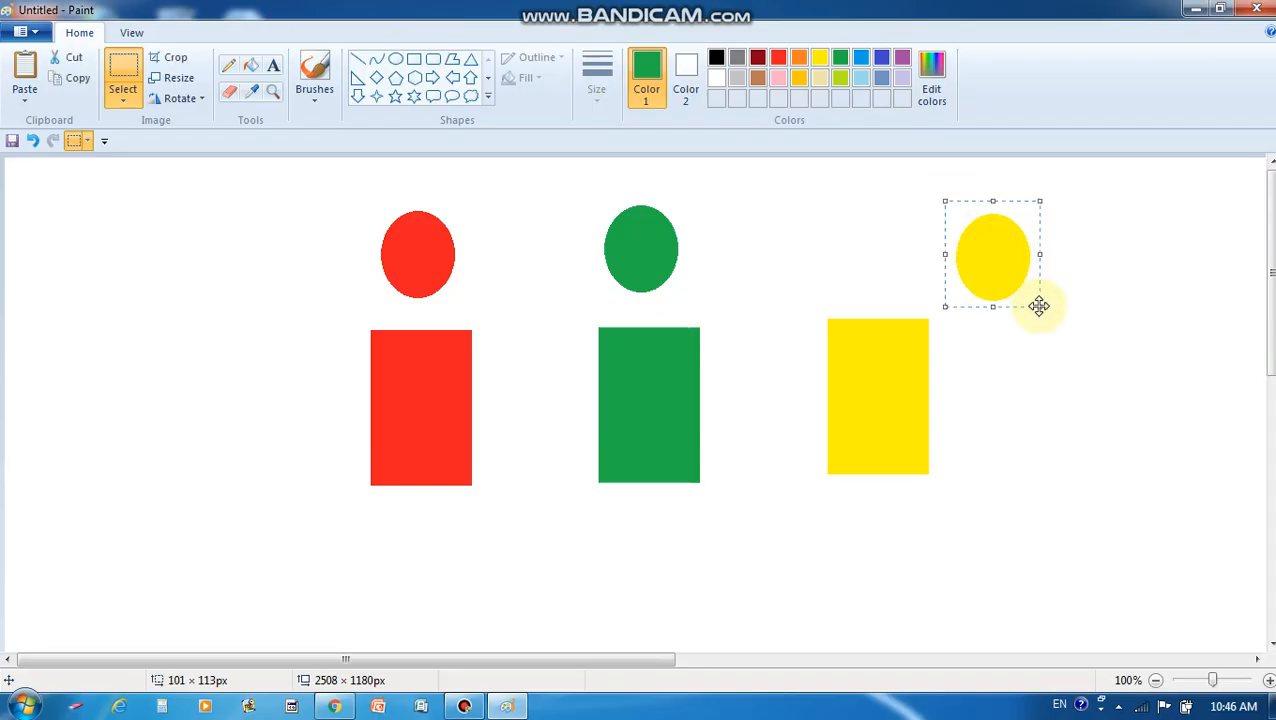
left_click_drag(994, 231, 871, 218)
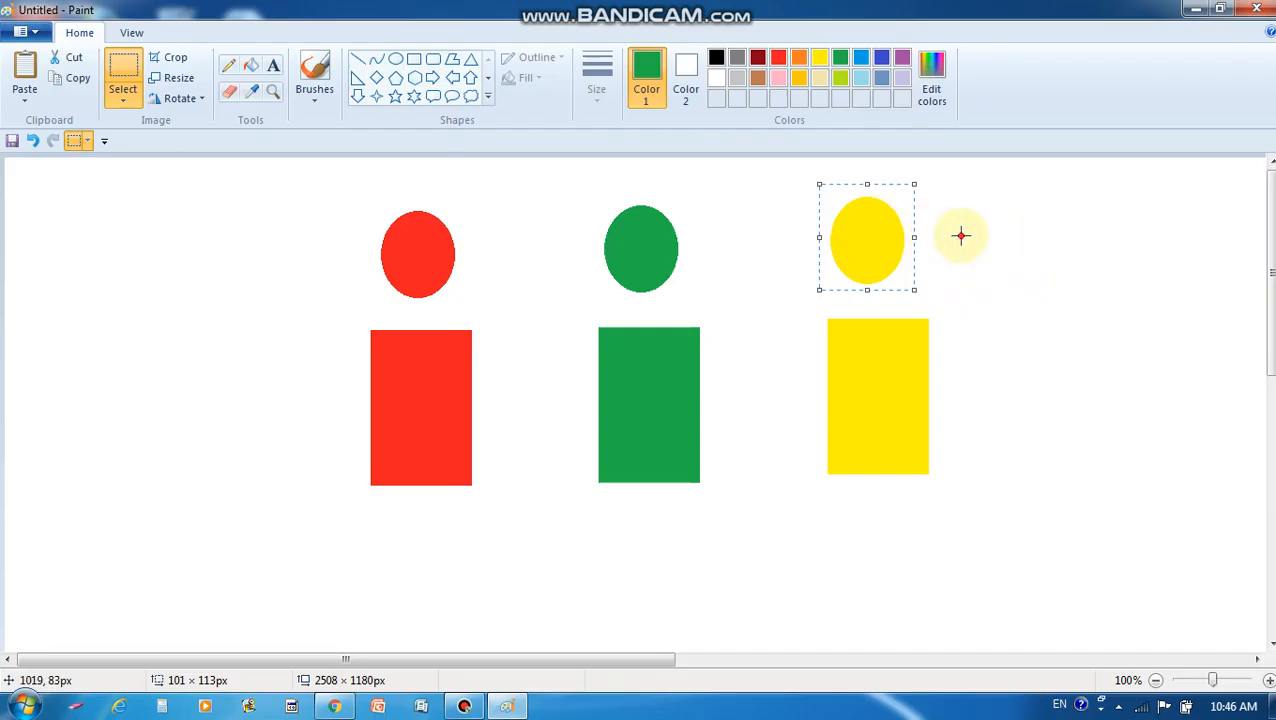
left_click(961, 235)
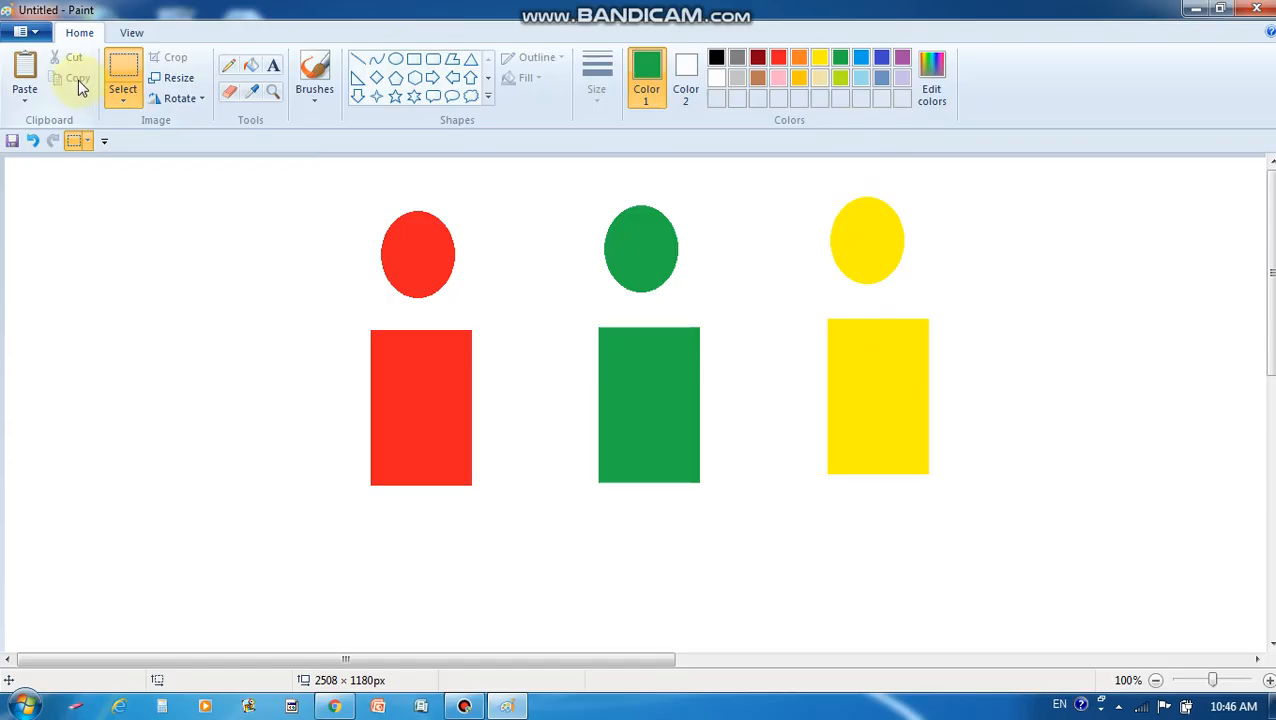
Cut the red oval with a rectangular selection and paste it above the red rectangle
left_click(223, 231)
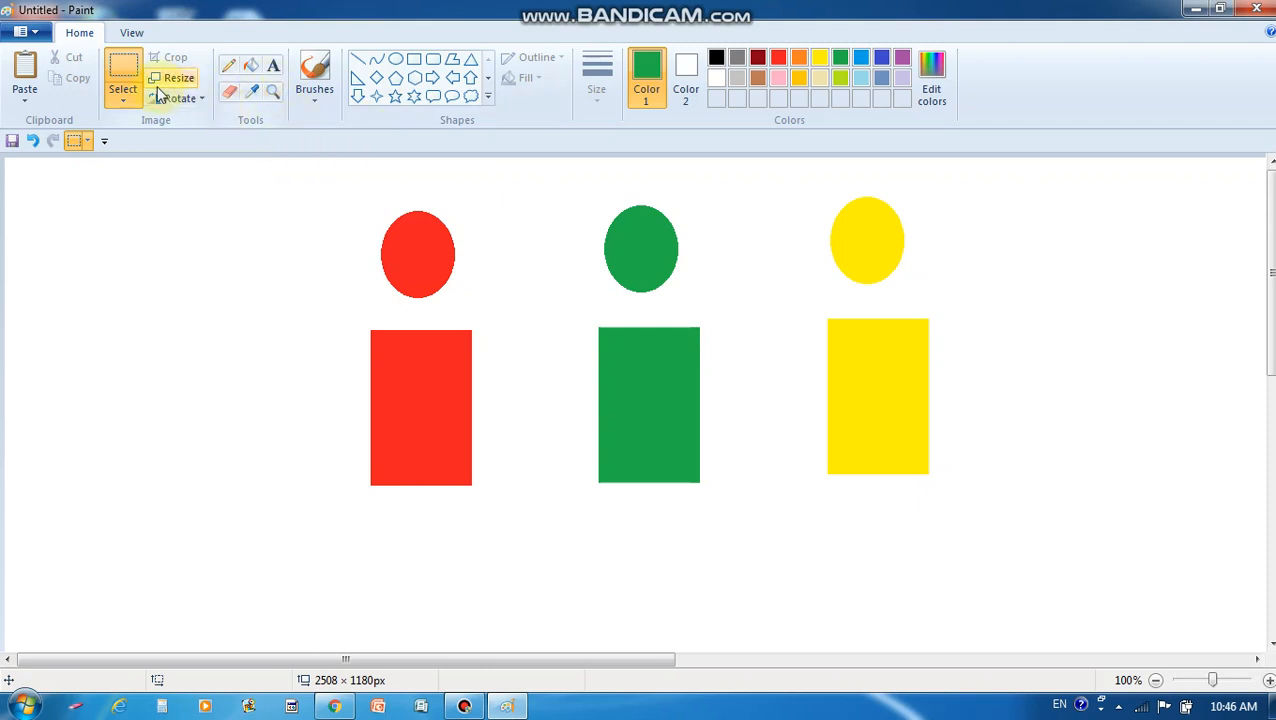
left_click(123, 100)
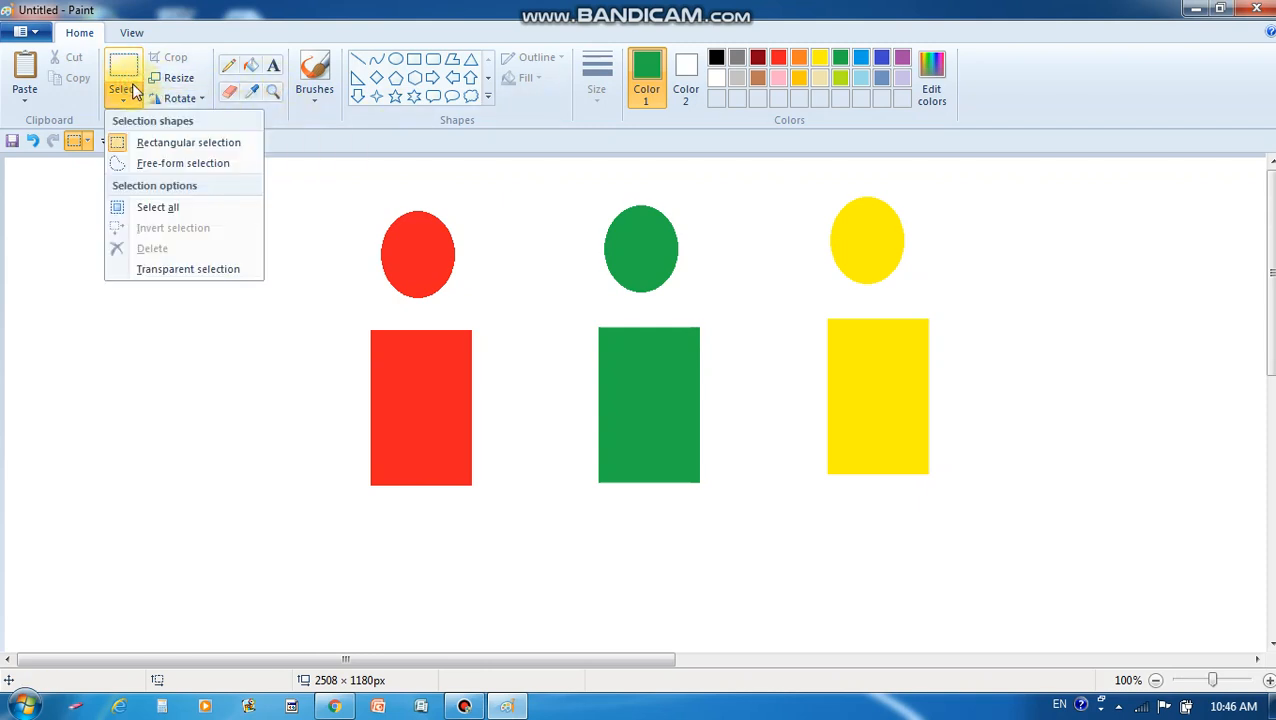
left_click(163, 142)
left_click_drag(348, 200, 484, 308)
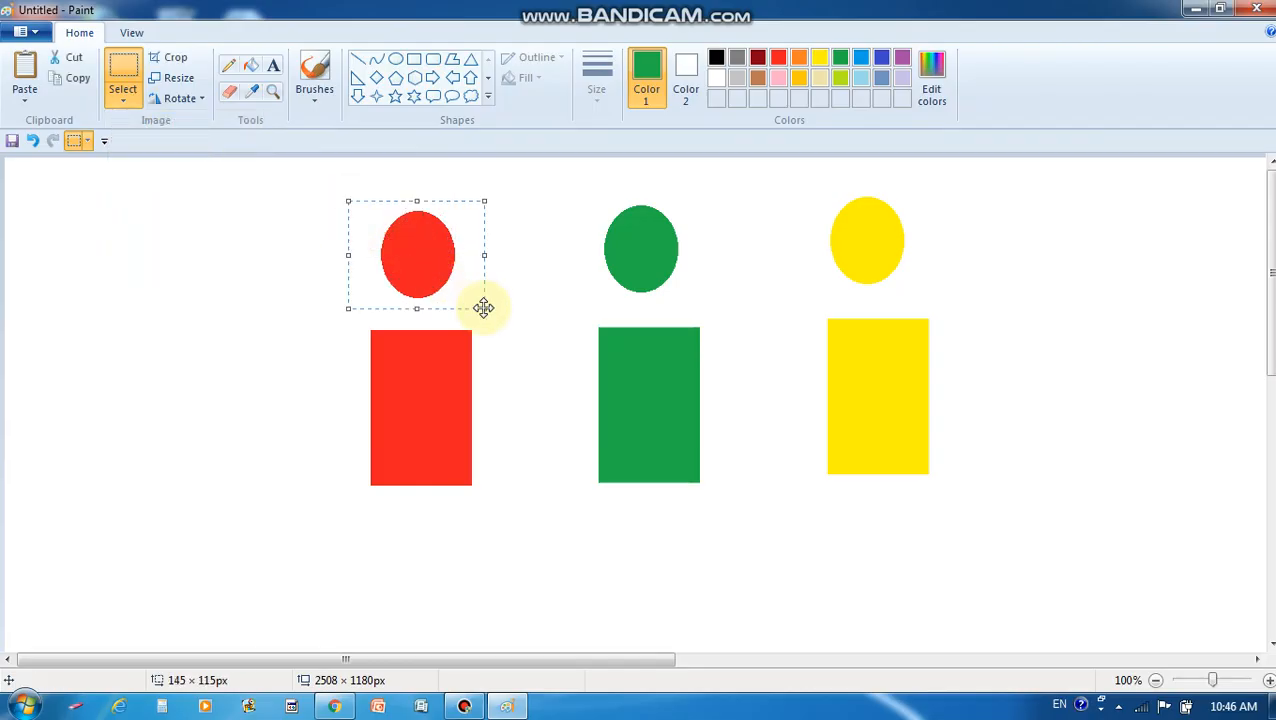
left_click(79, 60)
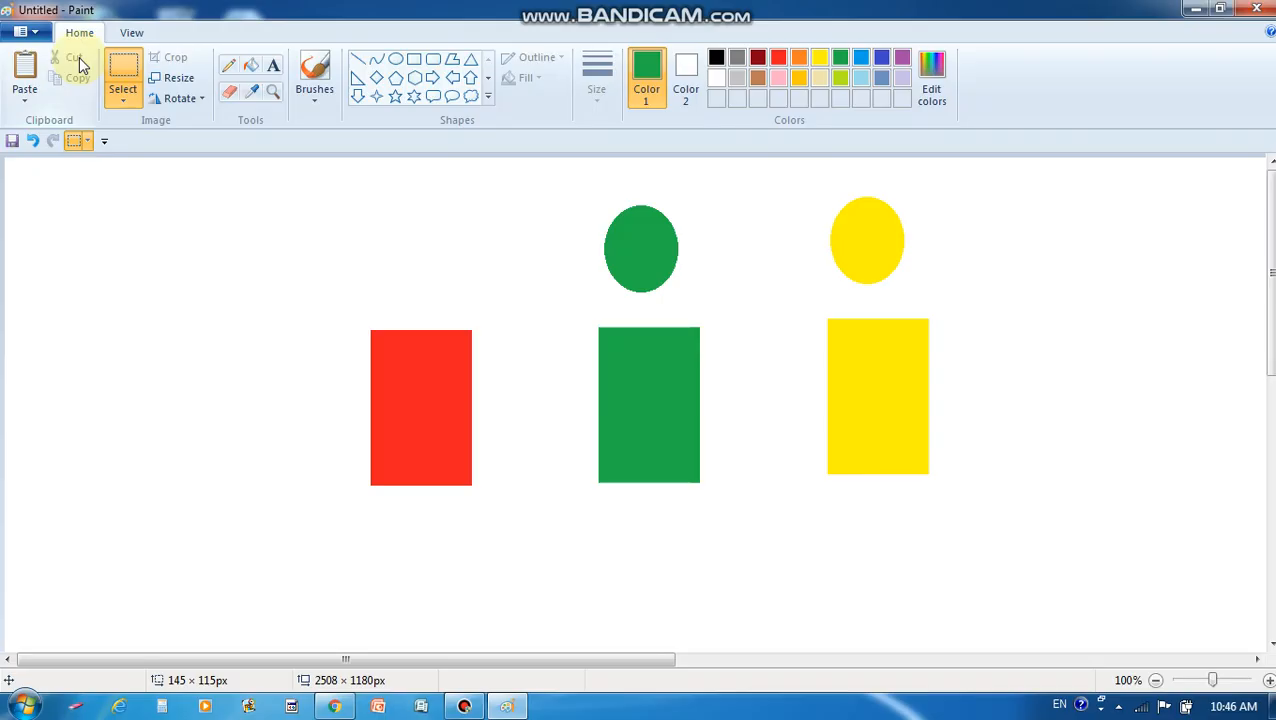
left_click(31, 75)
left_click_drag(23, 185, 1156, 436)
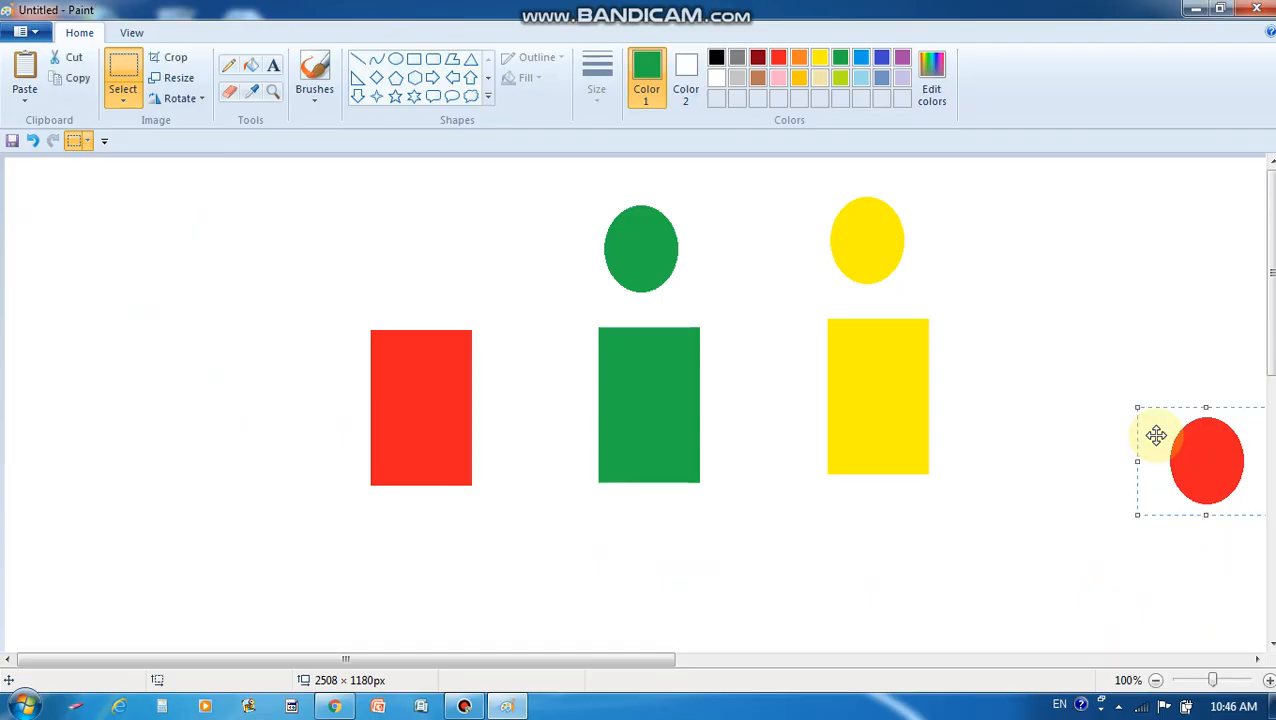
left_click_drag(1156, 436, 369, 224)
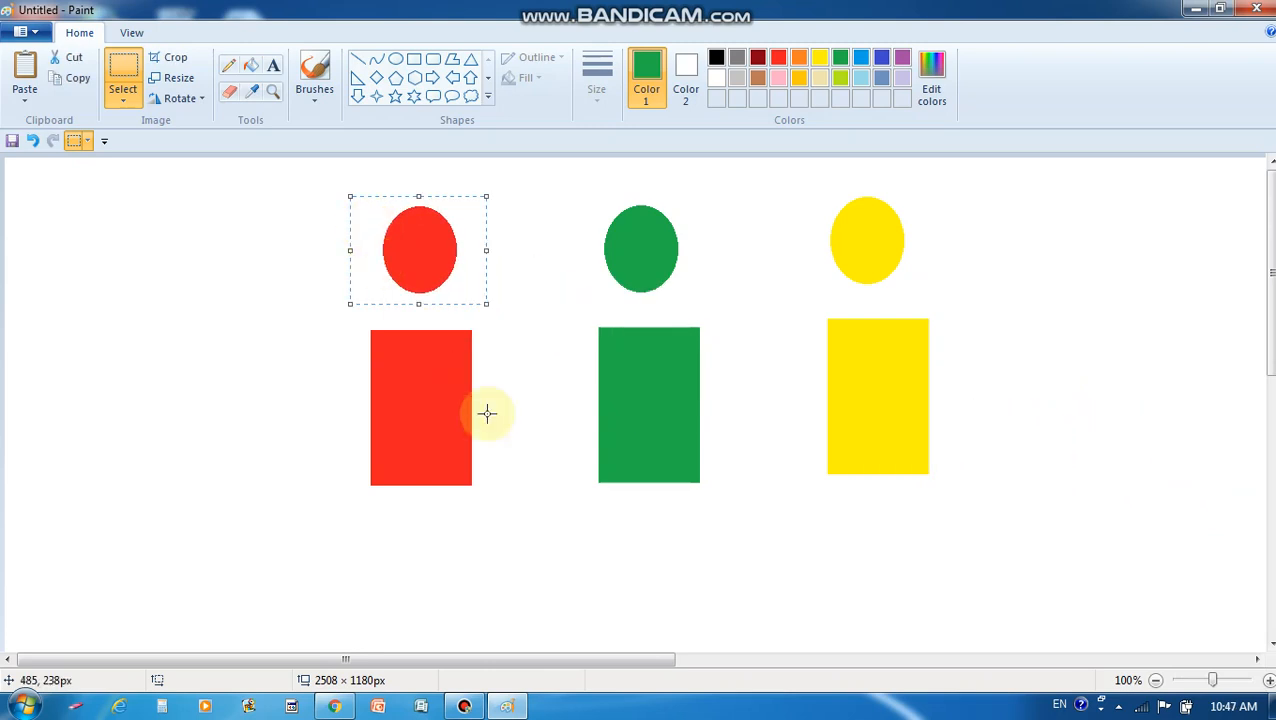
Cut and re-paste the red circle, dropping it centred just above the red rectangle
left_click(527, 472)
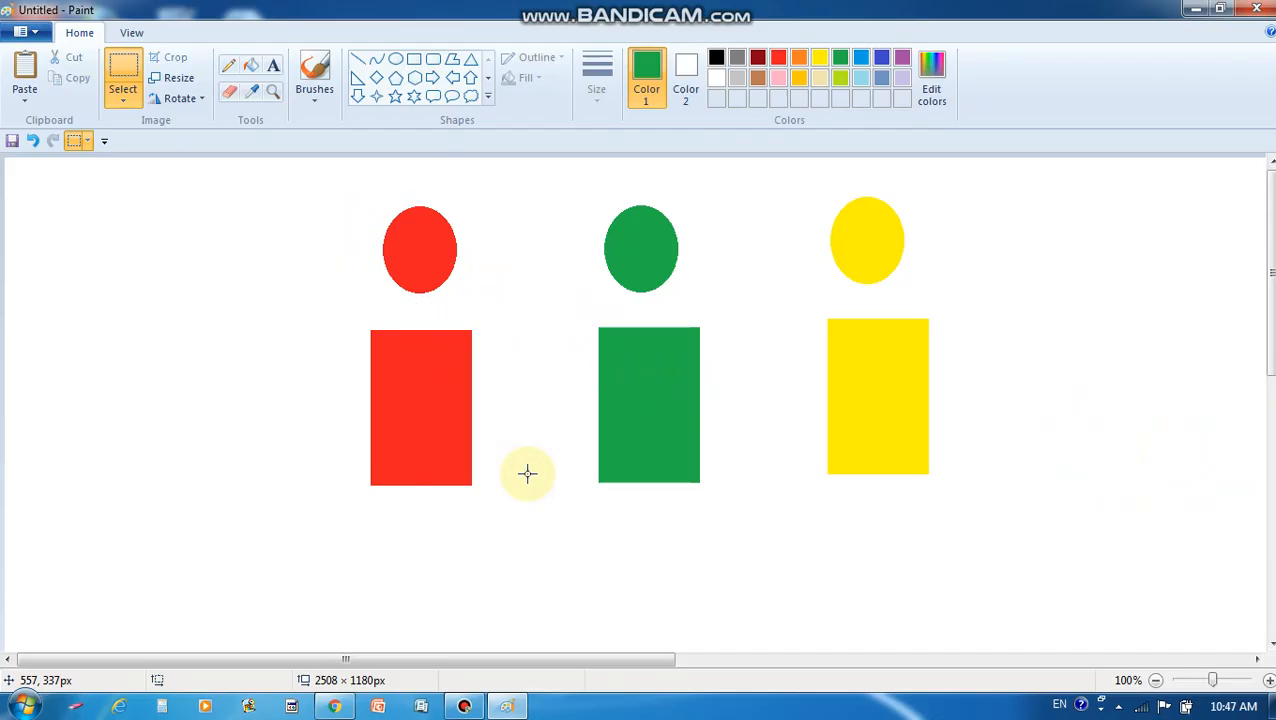
mouse_move(360, 174)
left_mouse_down()
mouse_move(410, 262)
mouse_move(496, 296)
left_mouse_up()
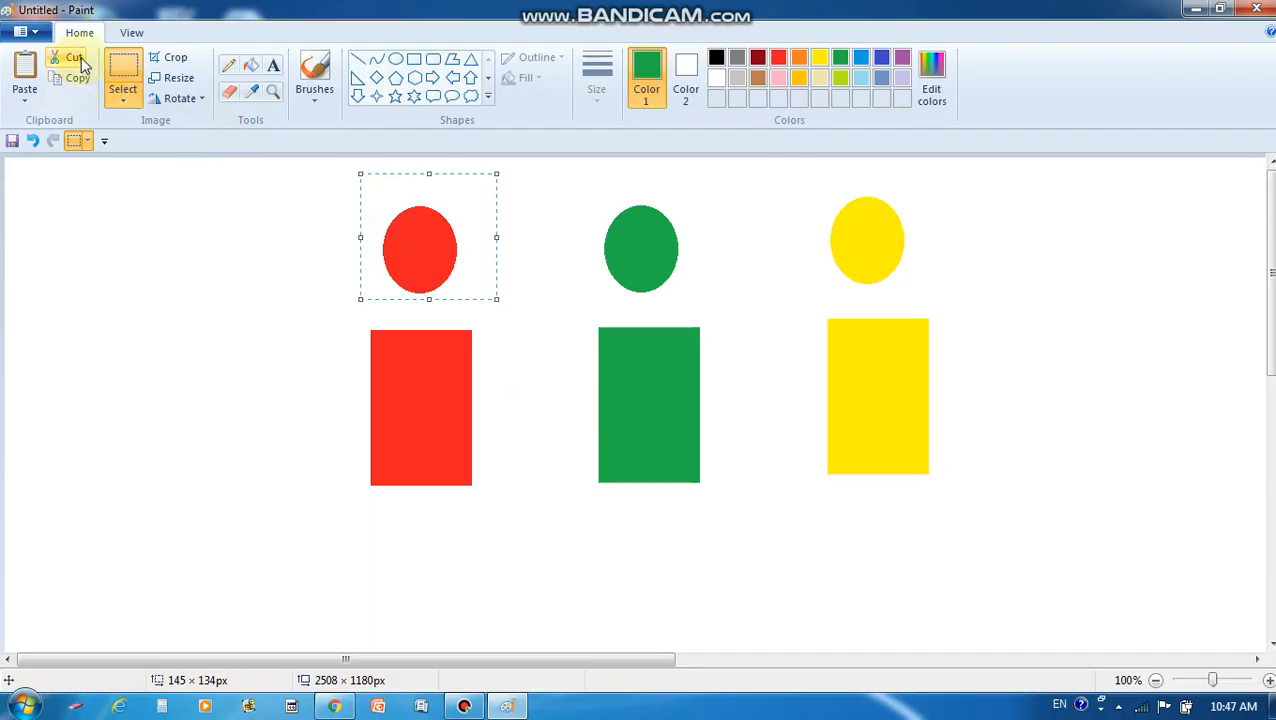
left_click(81, 57)
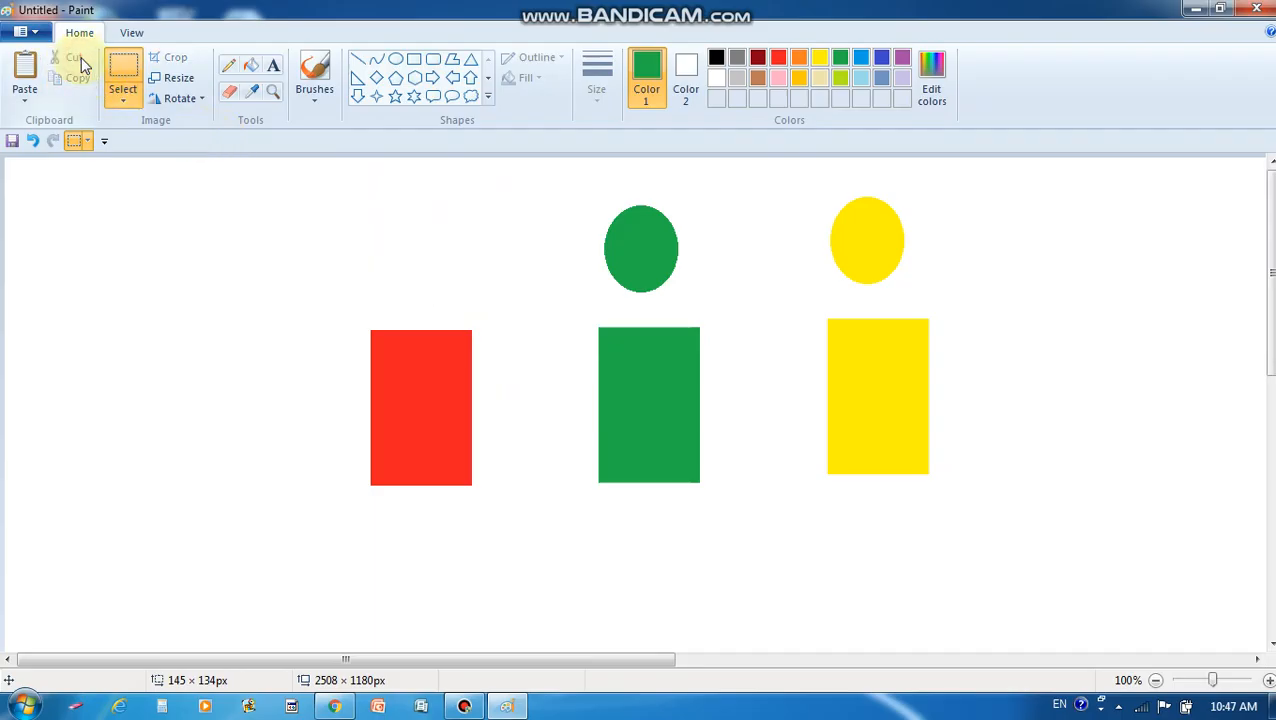
left_click(25, 70)
left_click_drag(100, 191, 456, 219)
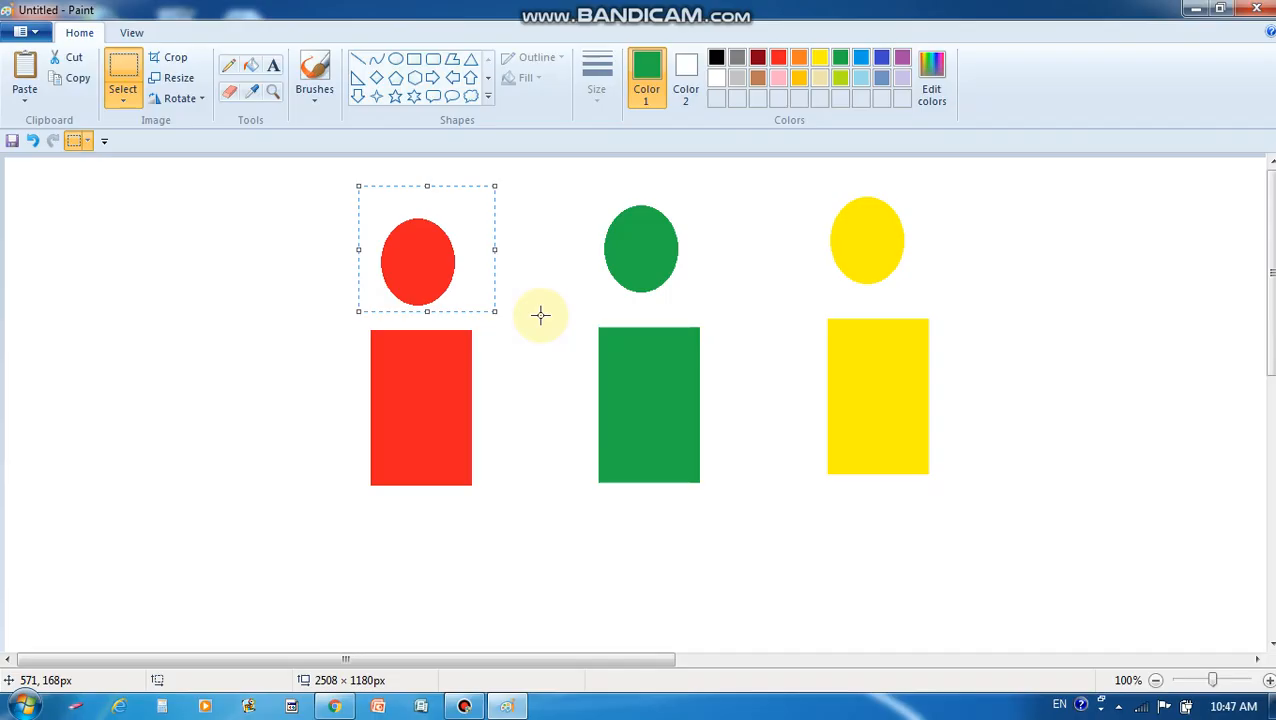
left_click(562, 424)
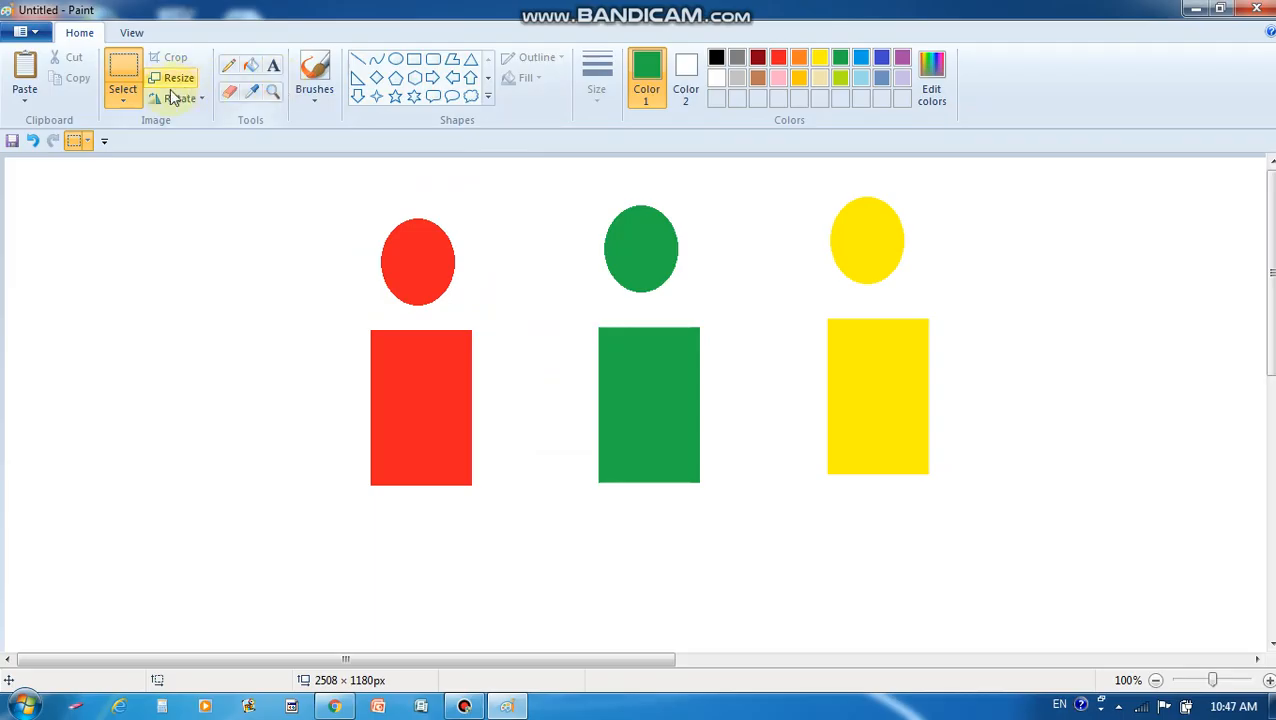
left_click(123, 96)
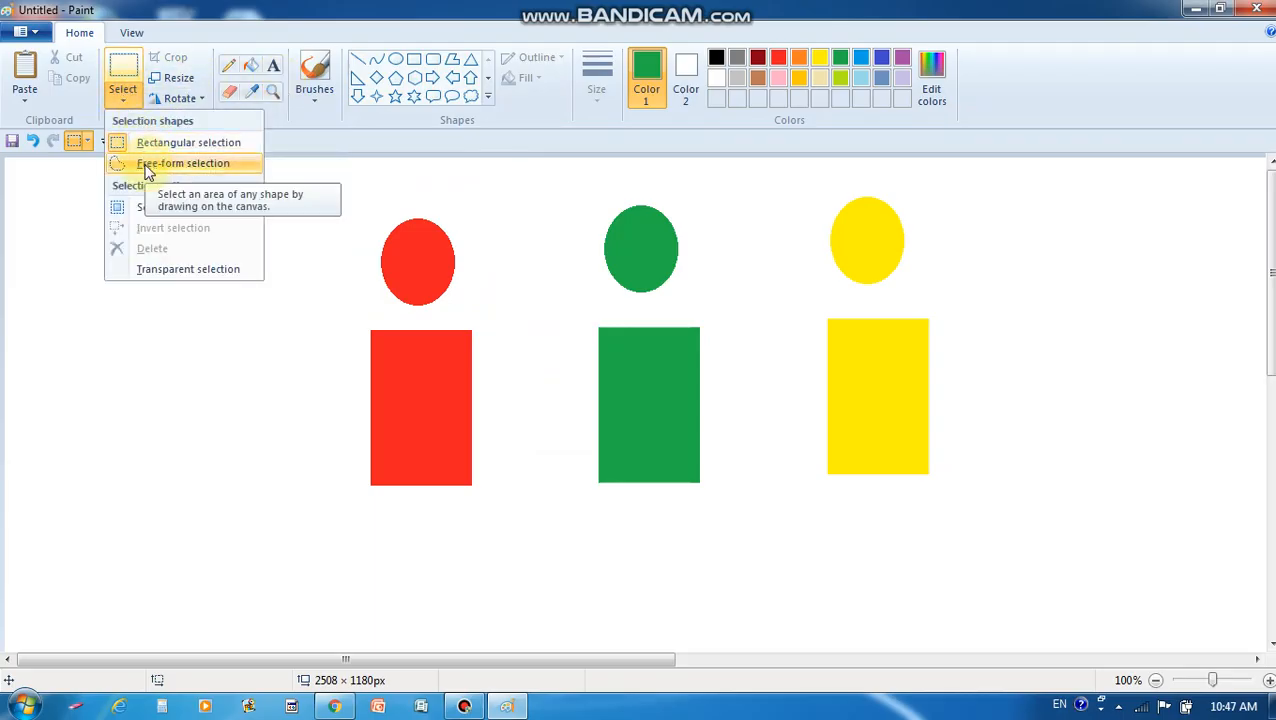
left_click(45, 230)
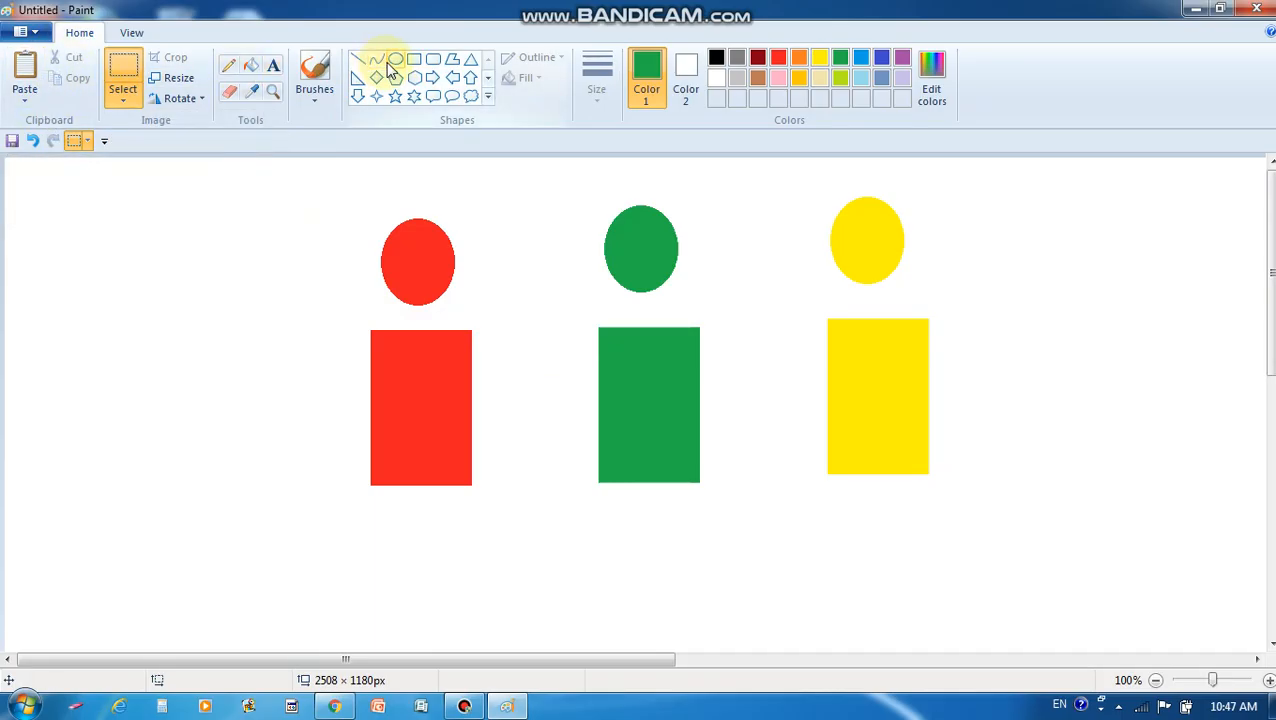
left_click(33, 143)
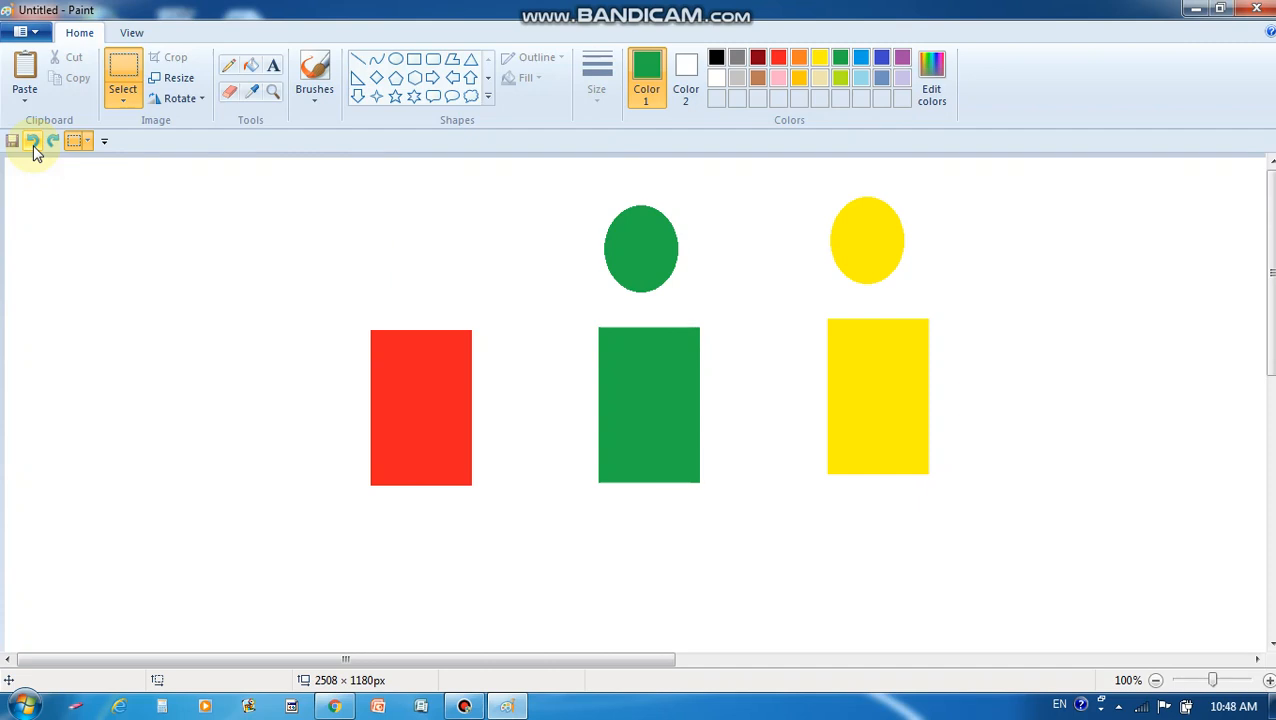
left_click(53, 142)
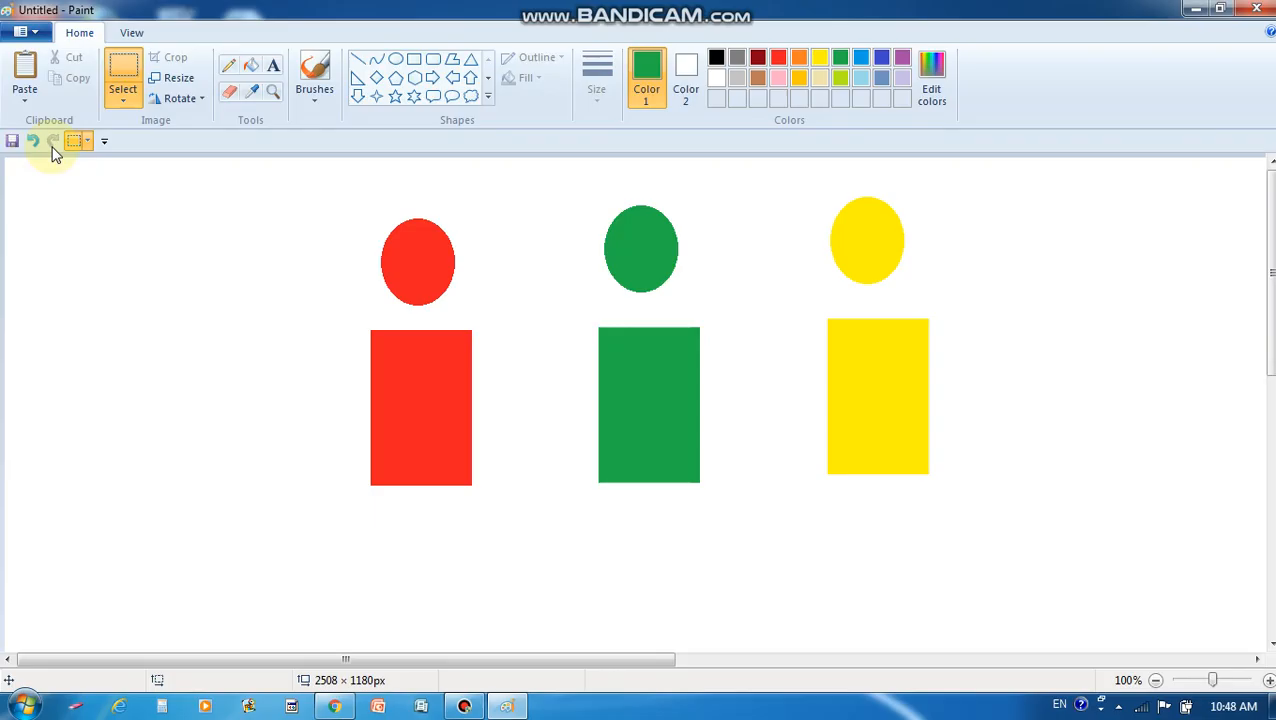
Draw a text box at the canvas's top-left and set its font to Arial Black
left_click(272, 69)
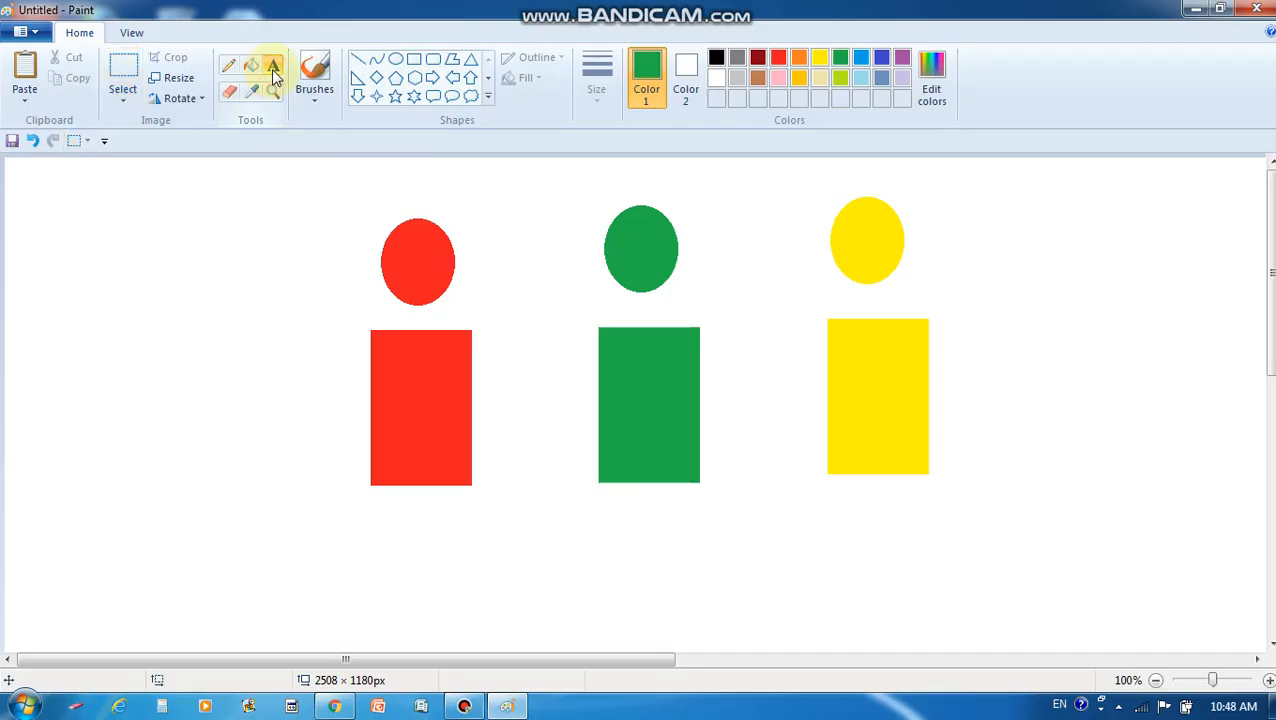
left_click_drag(57, 251, 253, 322)
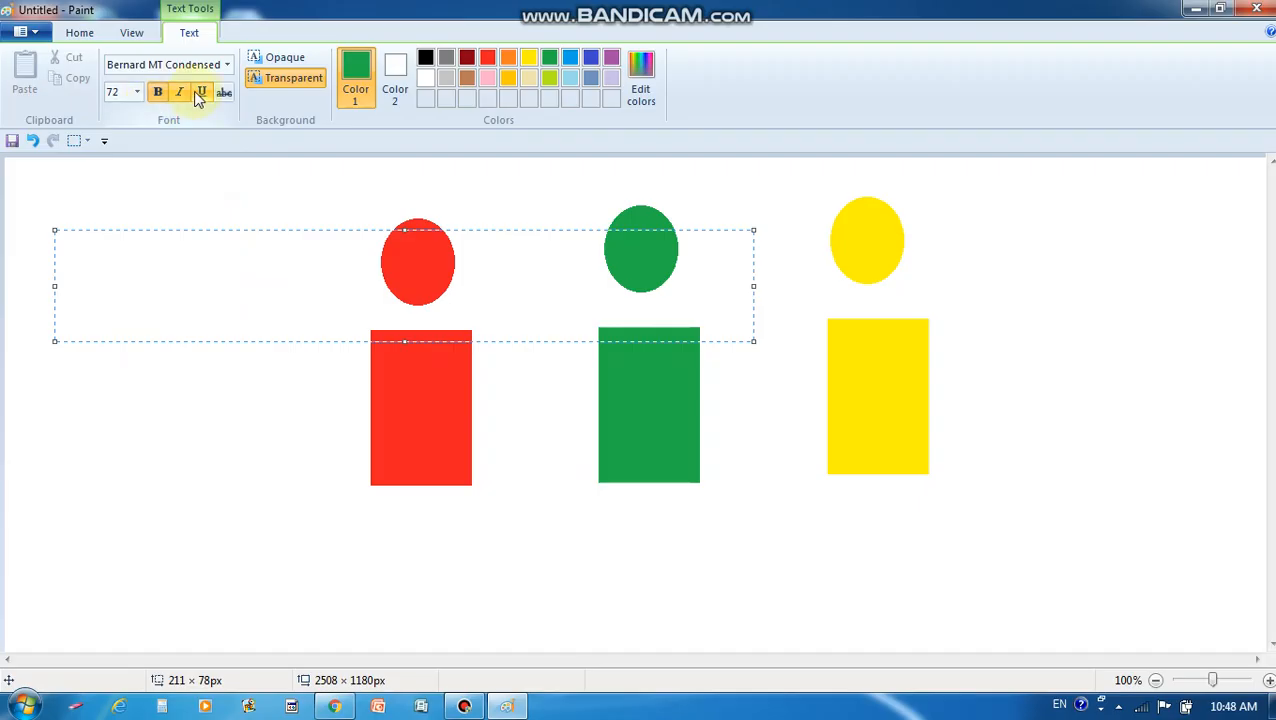
left_click(157, 259)
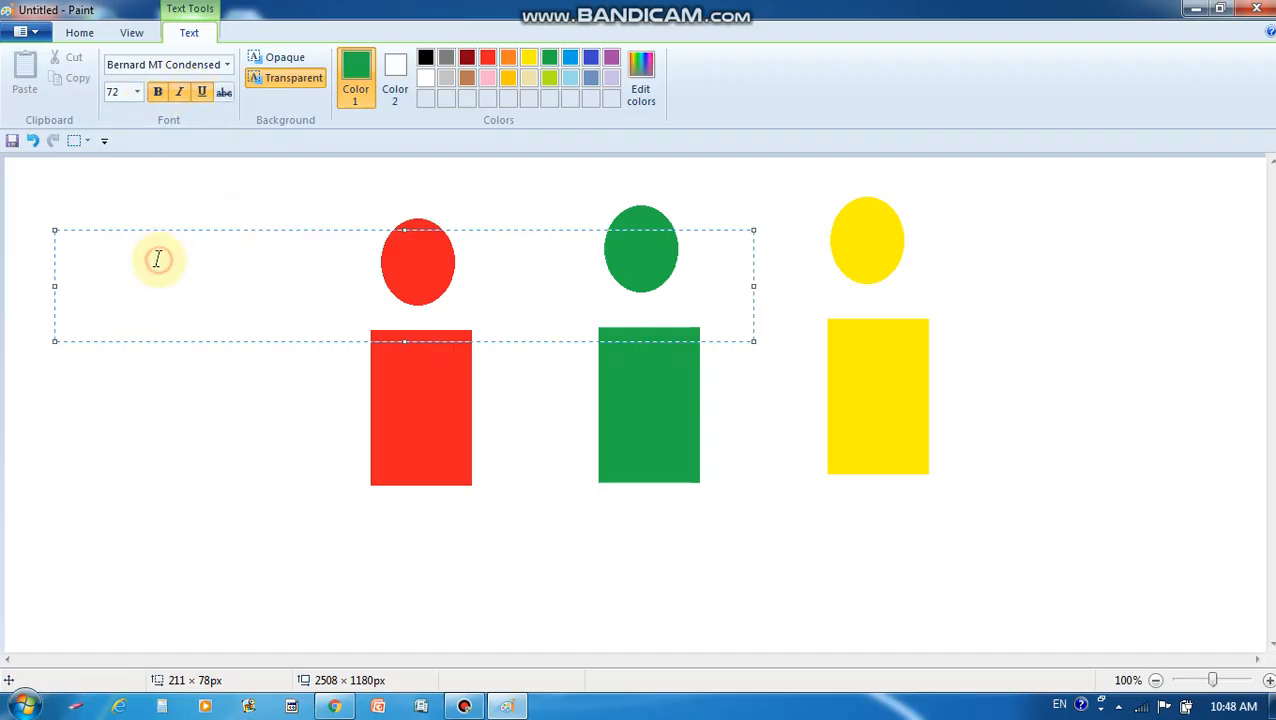
left_click(139, 270)
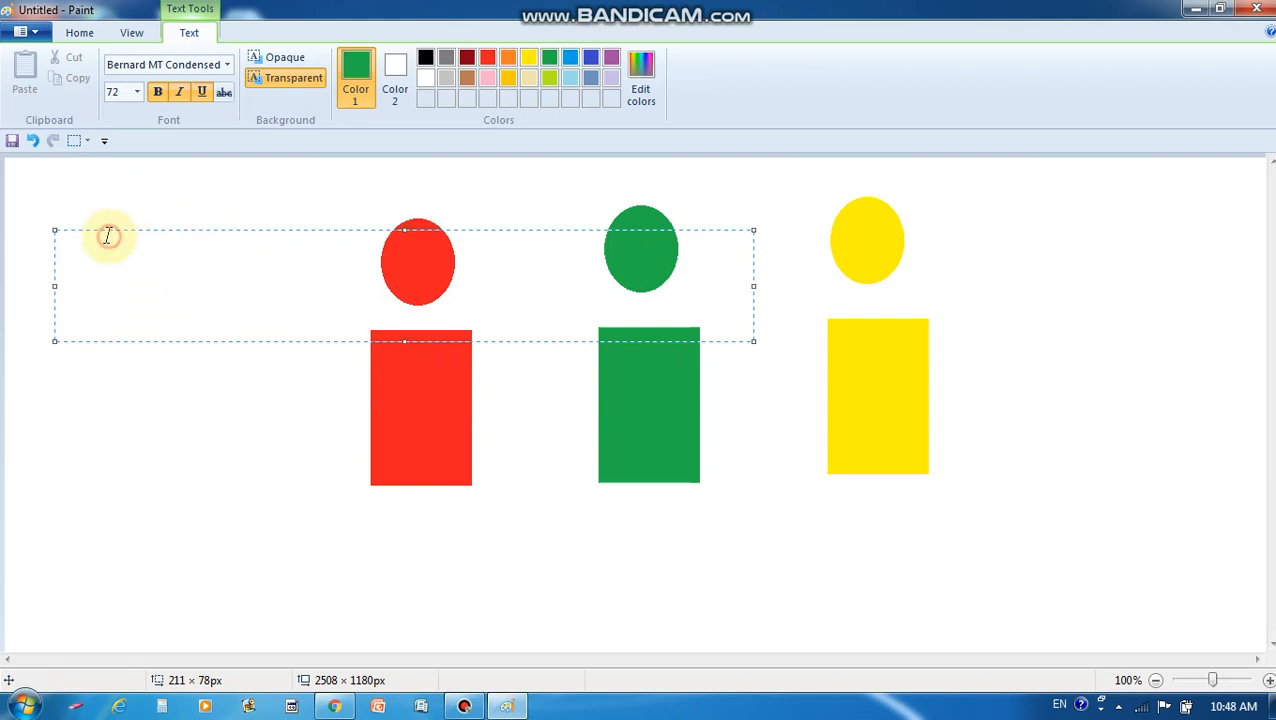
left_click(229, 66)
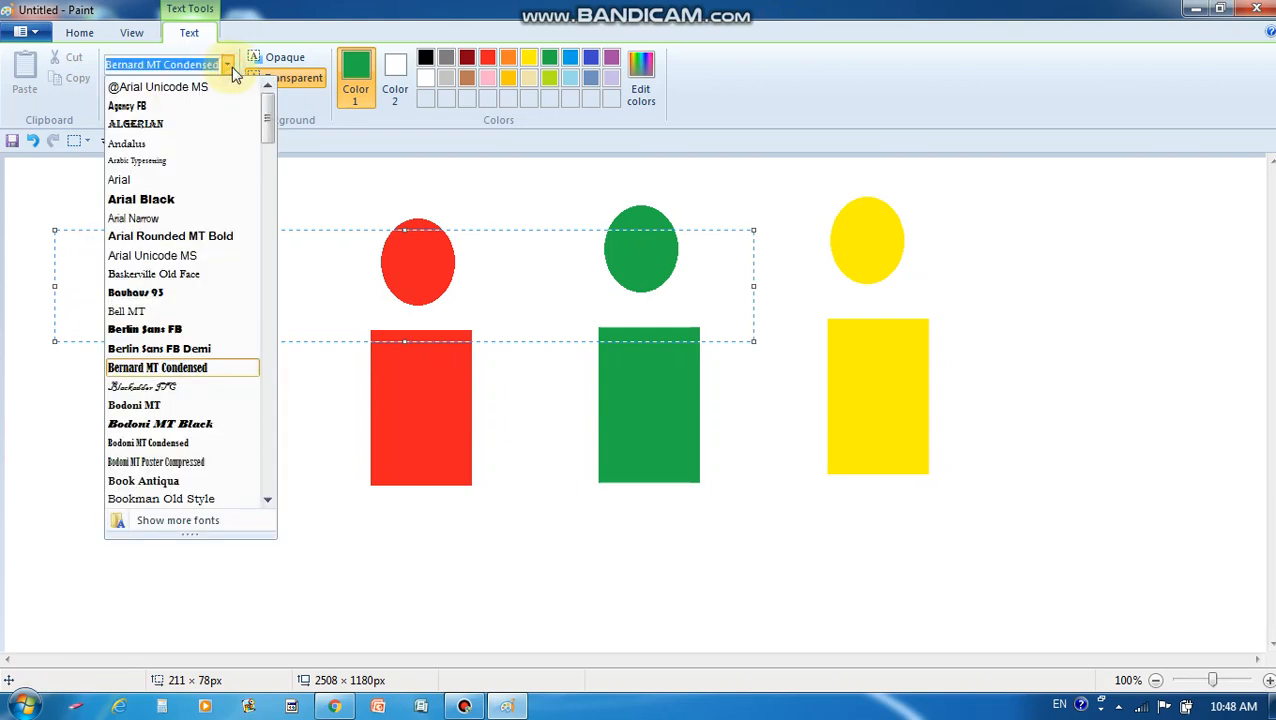
left_click(188, 201)
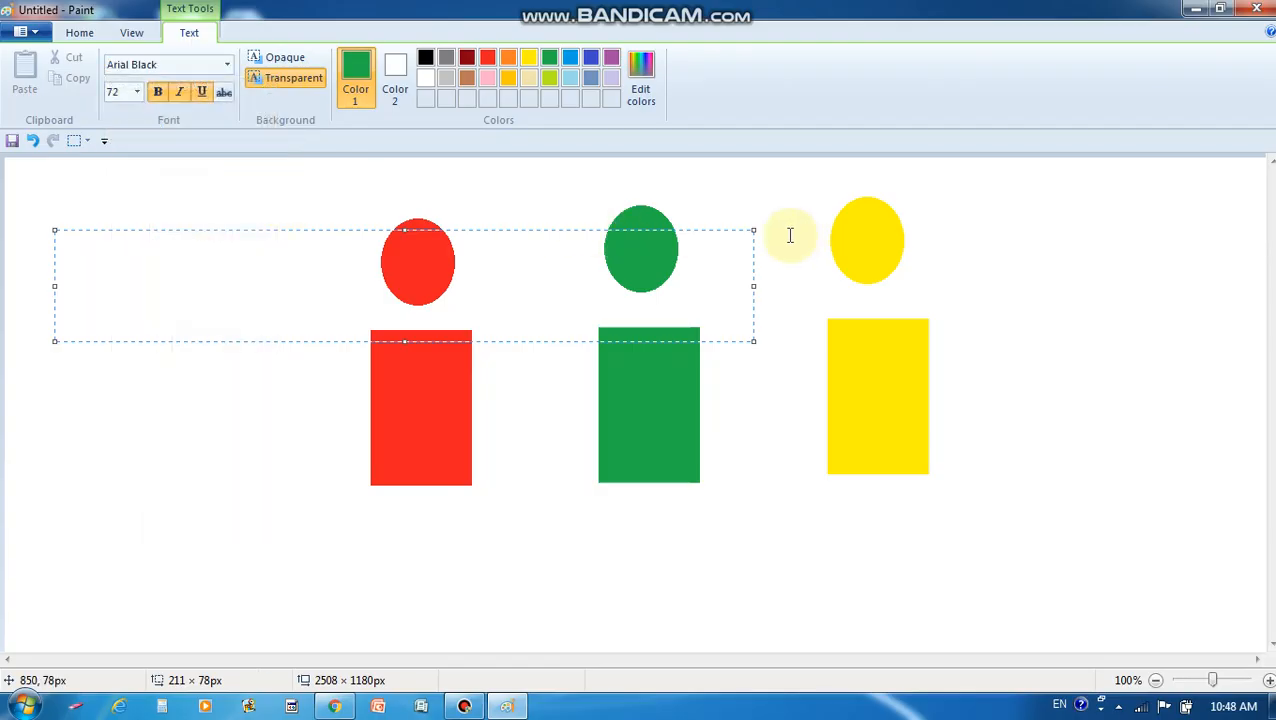
left_click_drag(753, 230, 277, 228)
Set the text box to 28 point with bold, italic and underline on
double_click(121, 260)
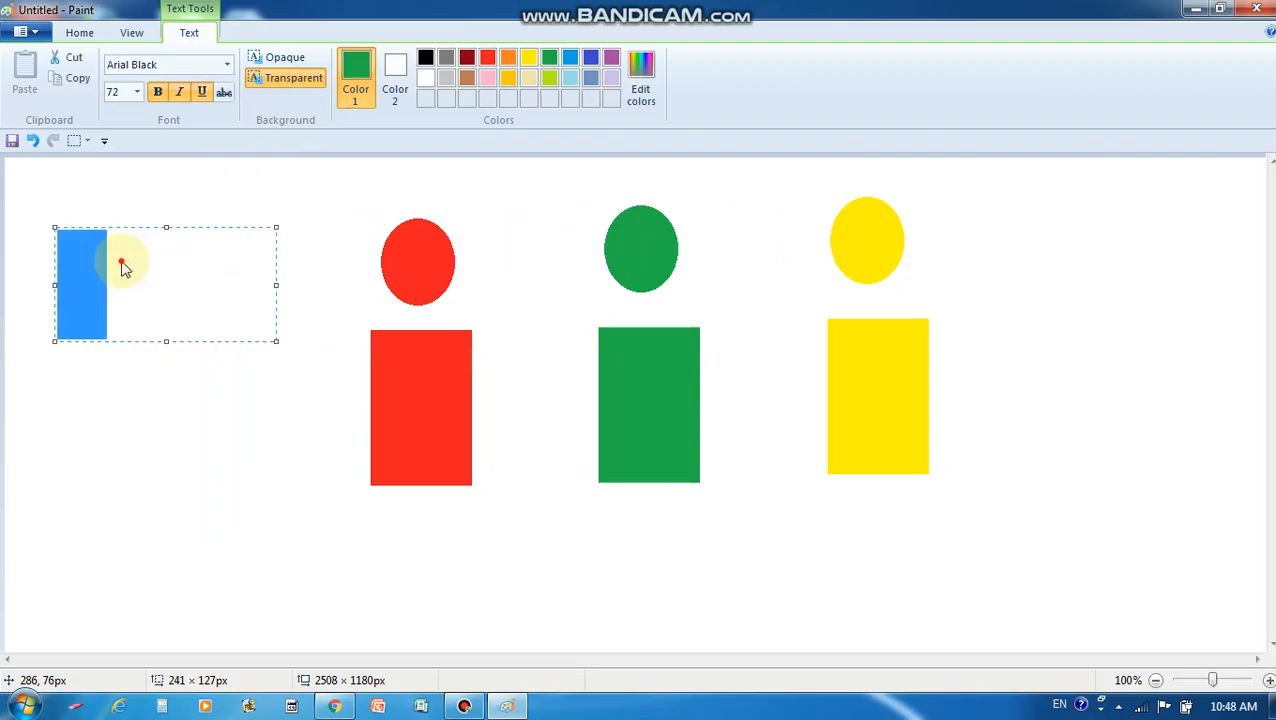
left_click(134, 89)
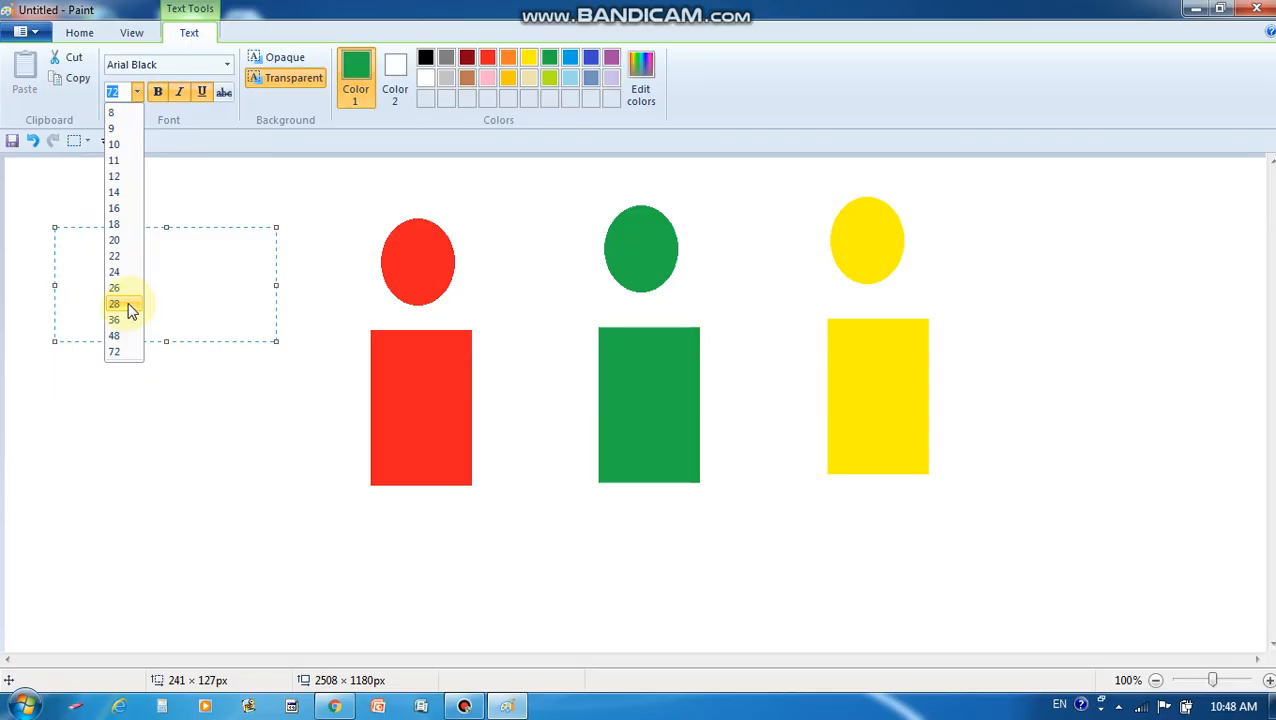
left_click(130, 305)
left_click(157, 95)
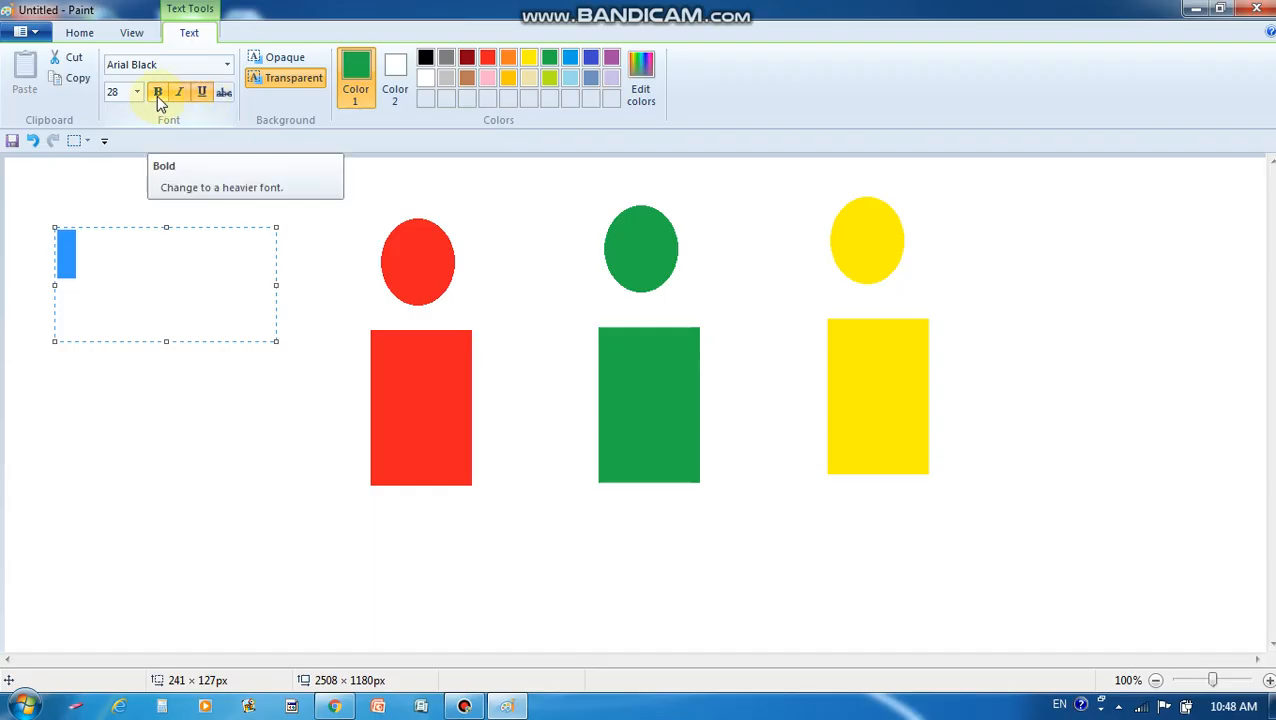
left_click(157, 94)
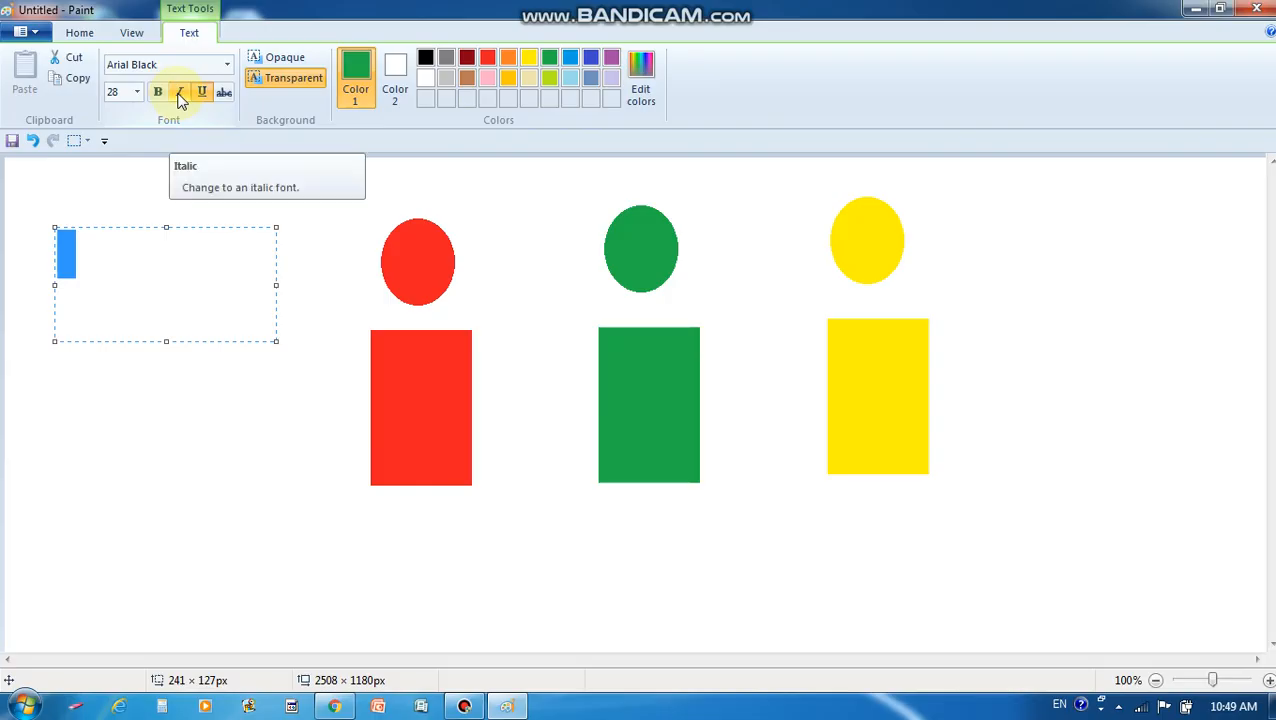
left_click(181, 95)
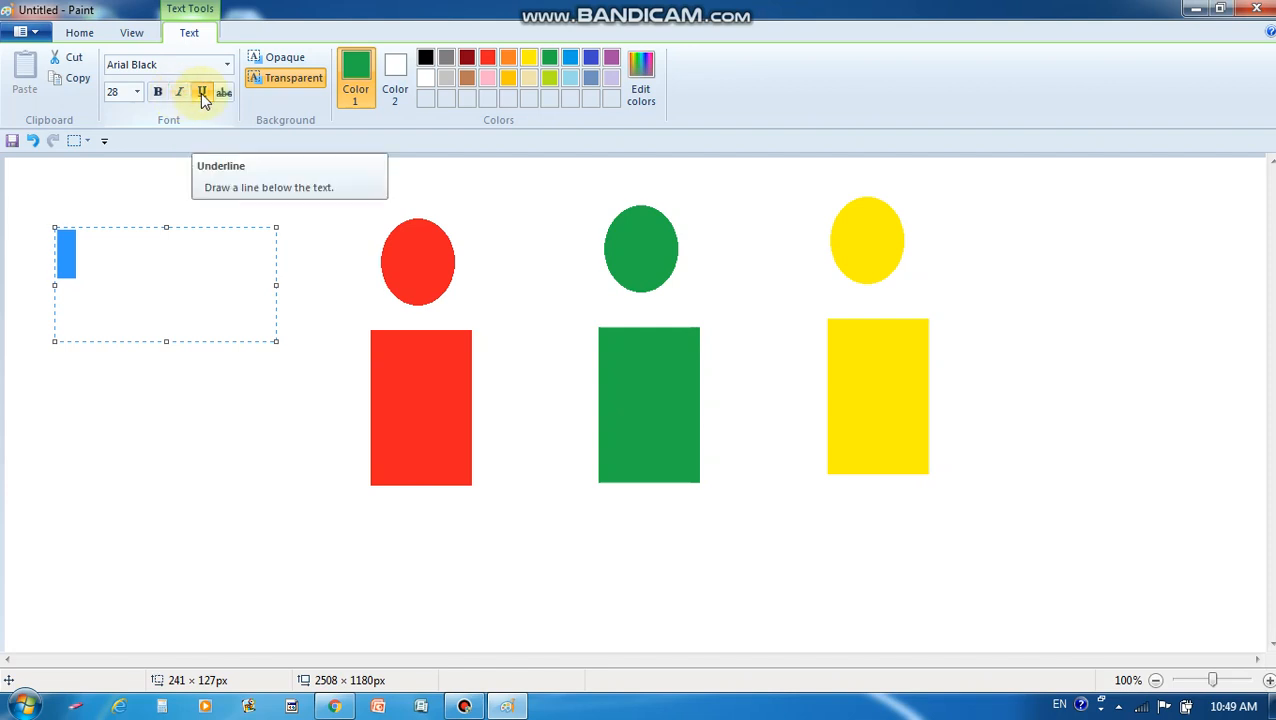
left_click(199, 95)
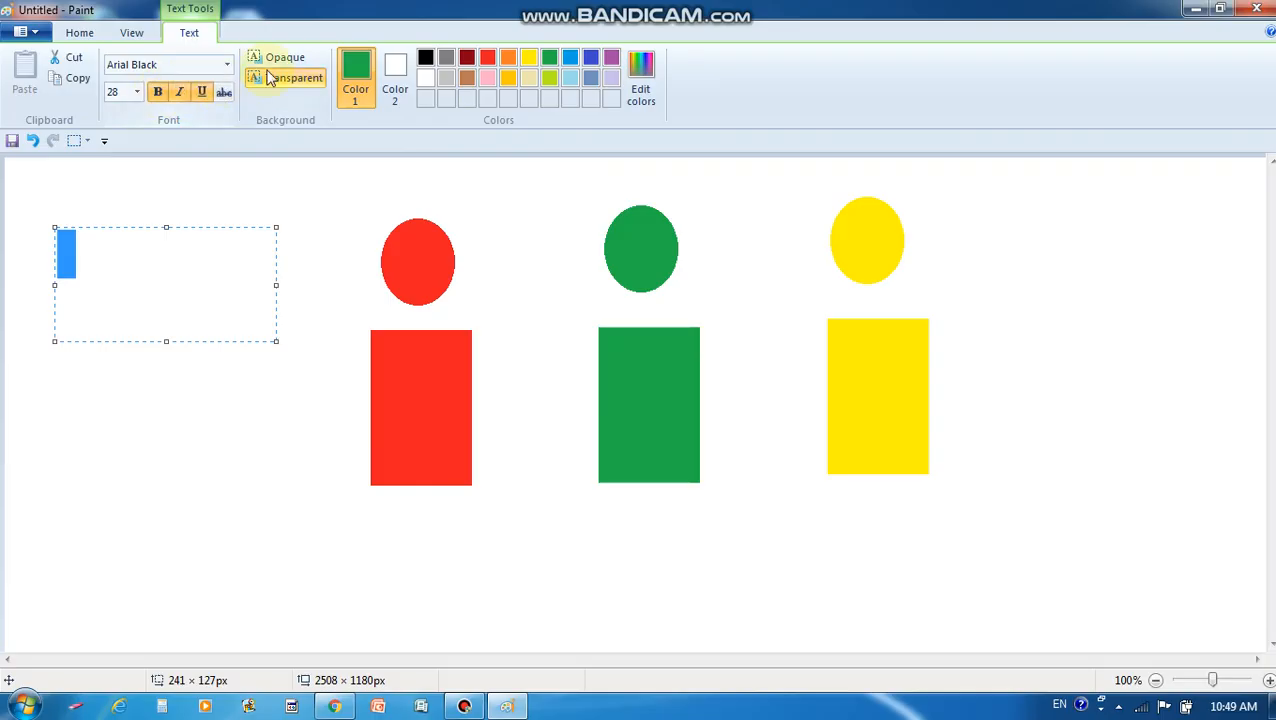
Type '3 Circles' in blue in the text box and commit it to the canvas
left_click(588, 59)
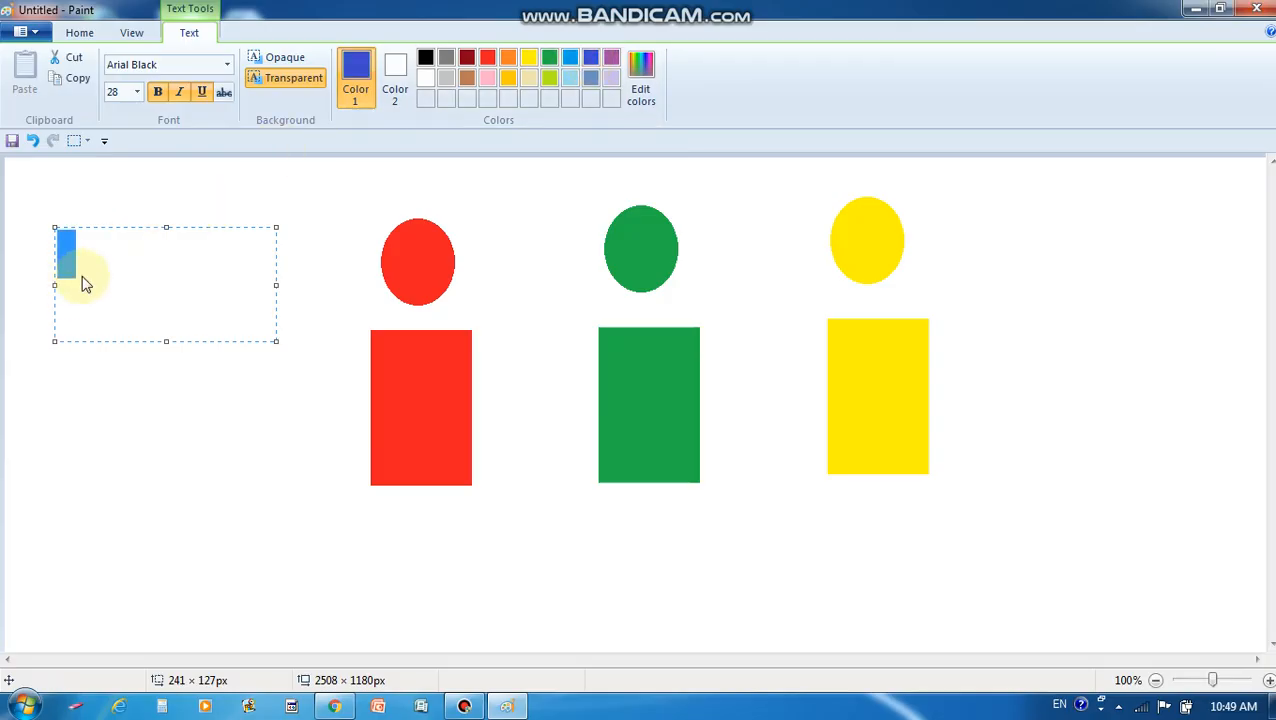
type("c")
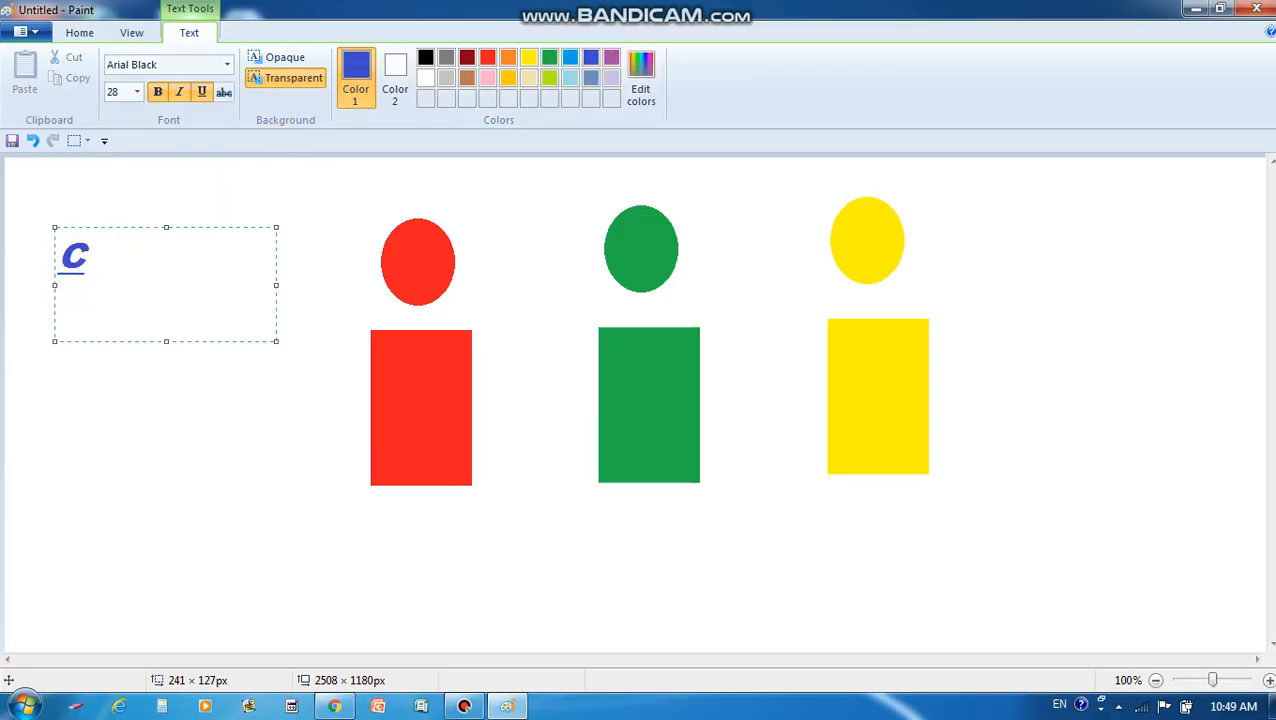
type("ircle")
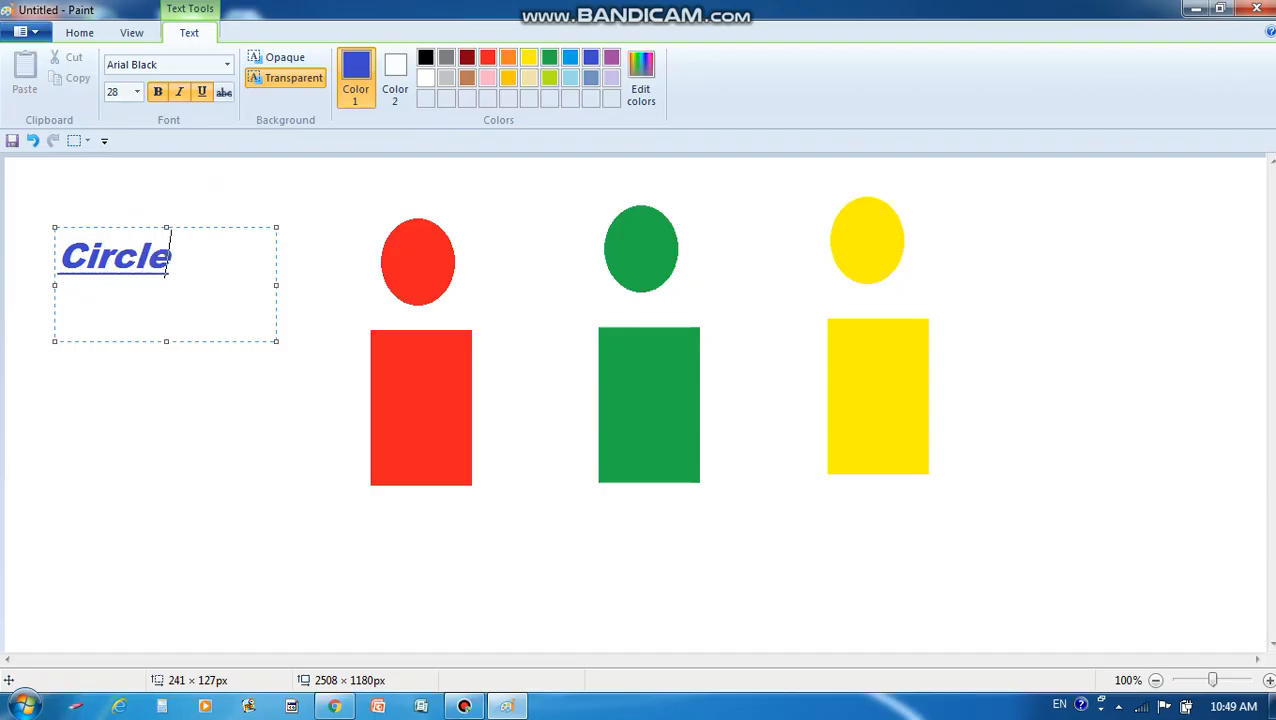
left_click(61, 259)
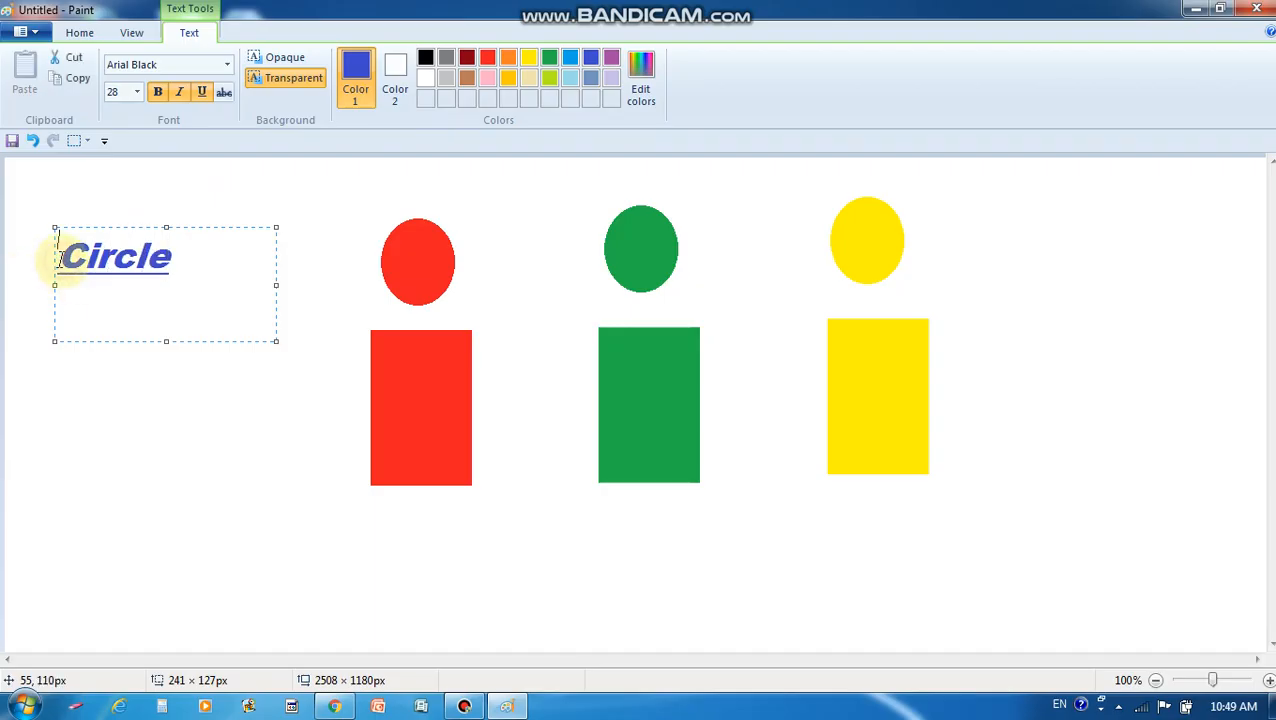
double_click(60, 259)
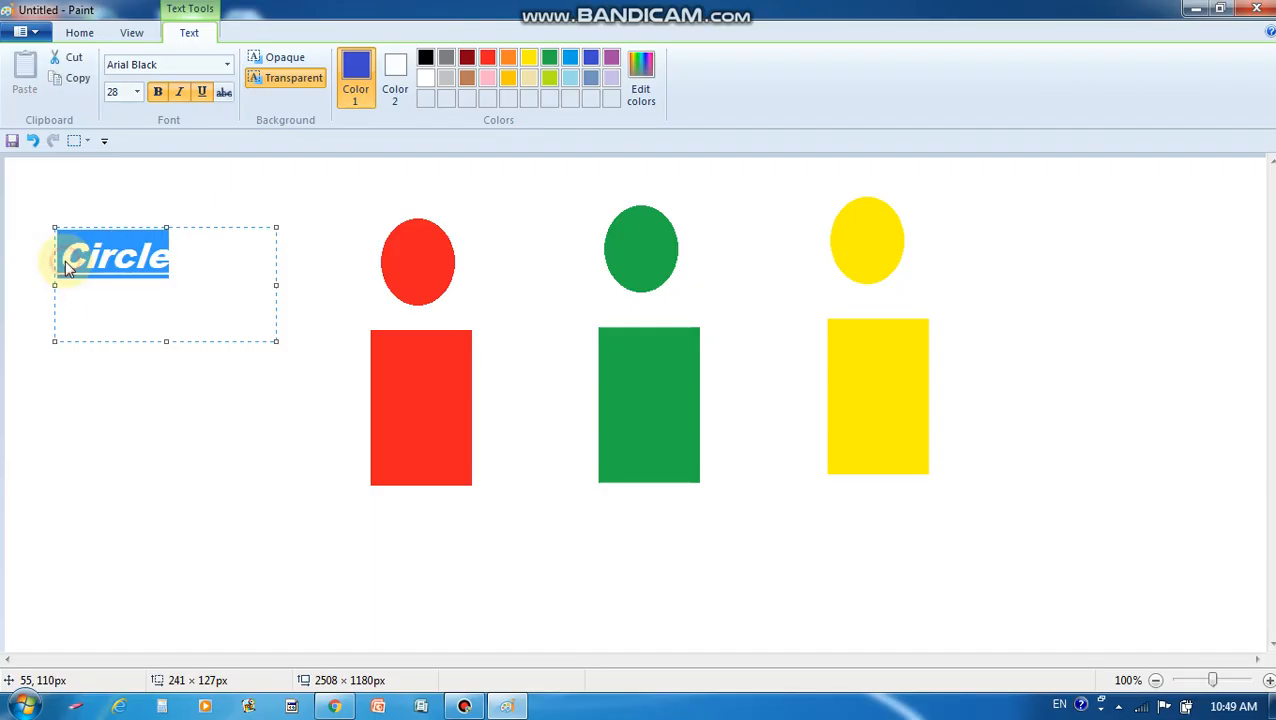
key("Delete")
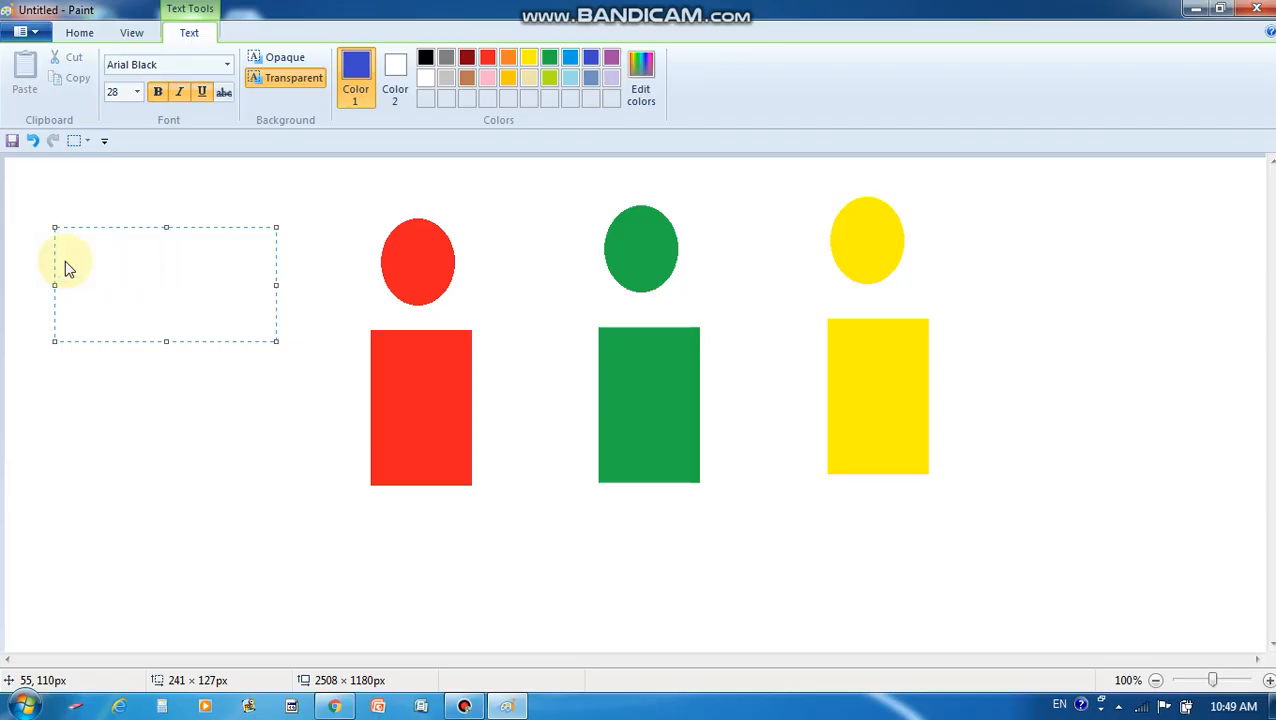
type("3 Ci")
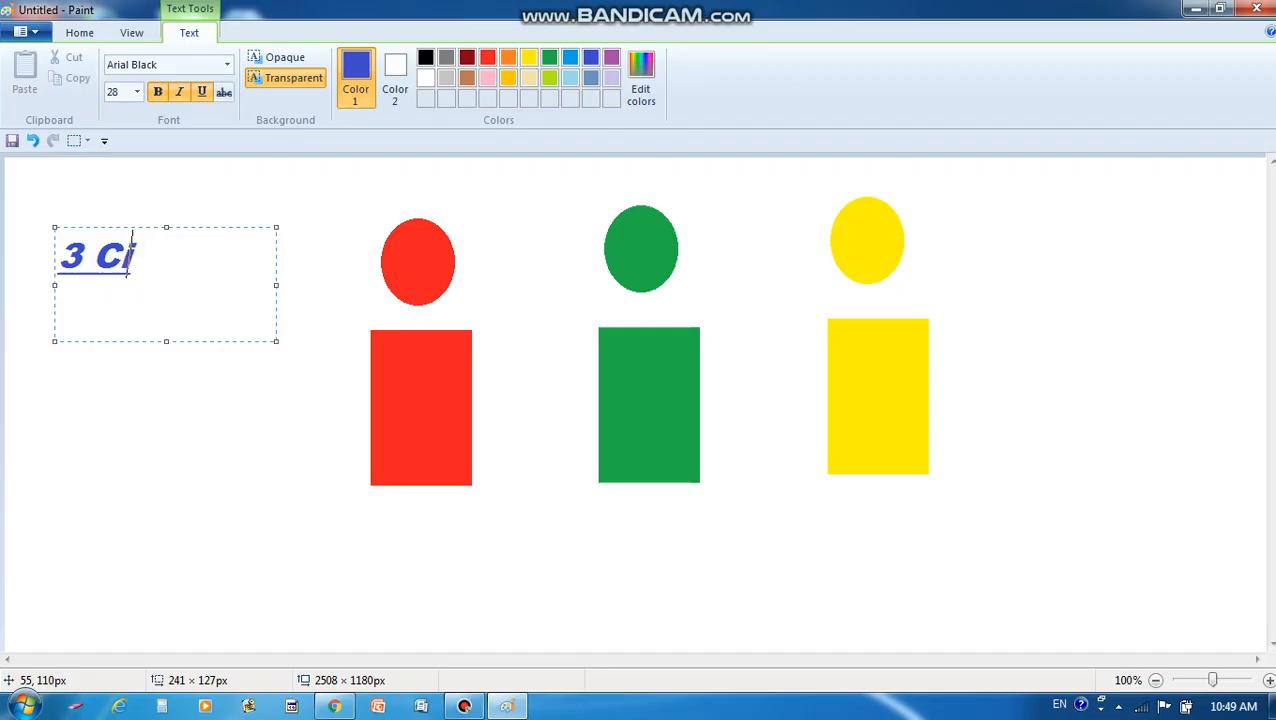
type("rcles")
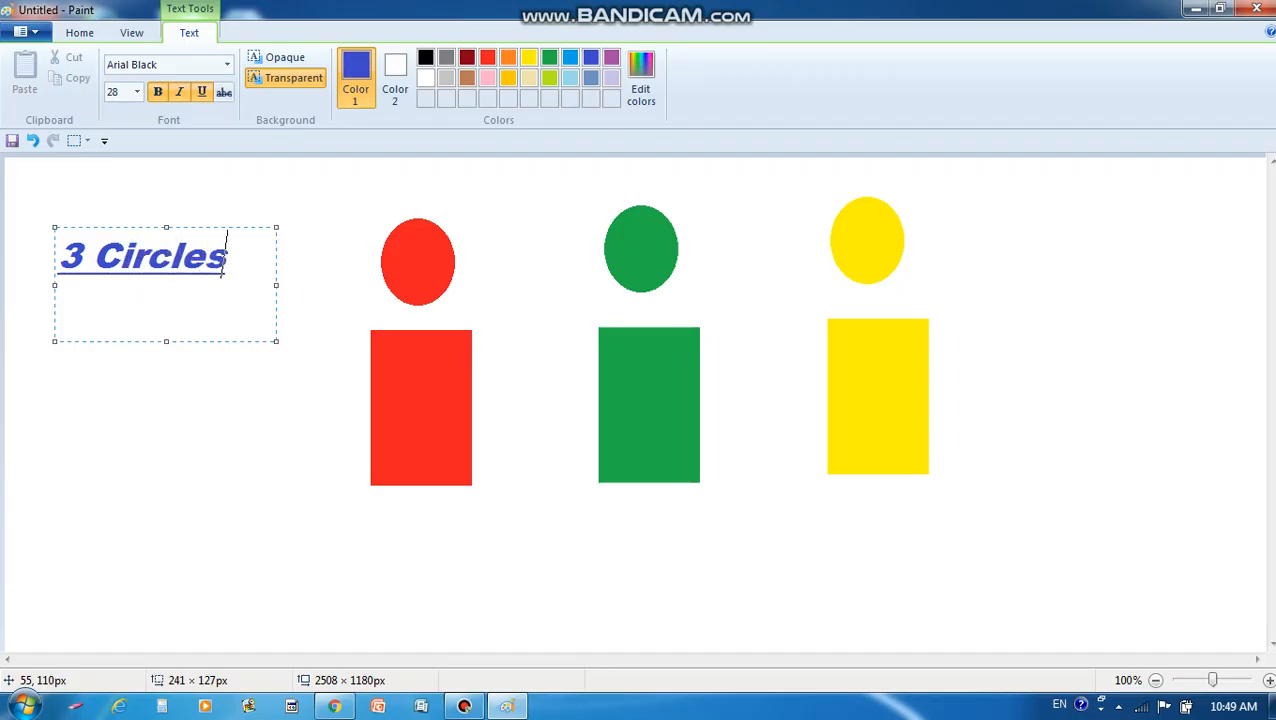
left_click(177, 383)
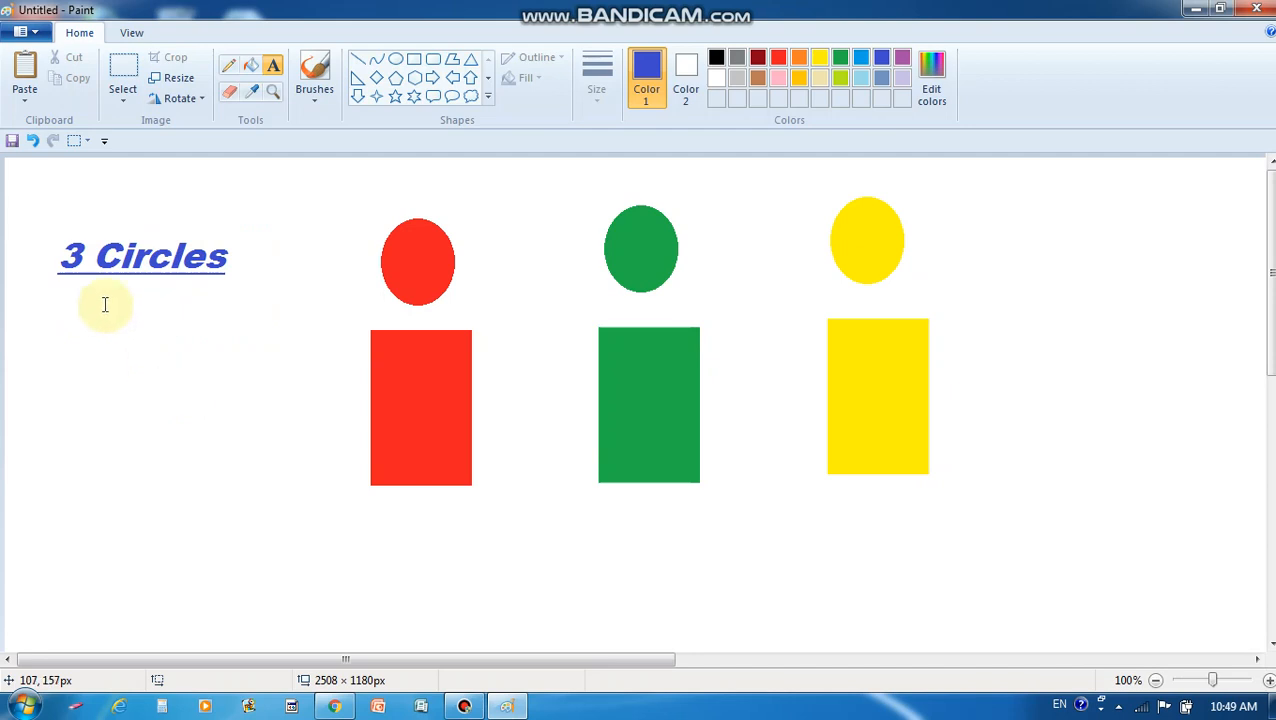
Drag the '3 Circles' caption to the top-right beside the yellow figure and fix it in place
left_click(126, 78)
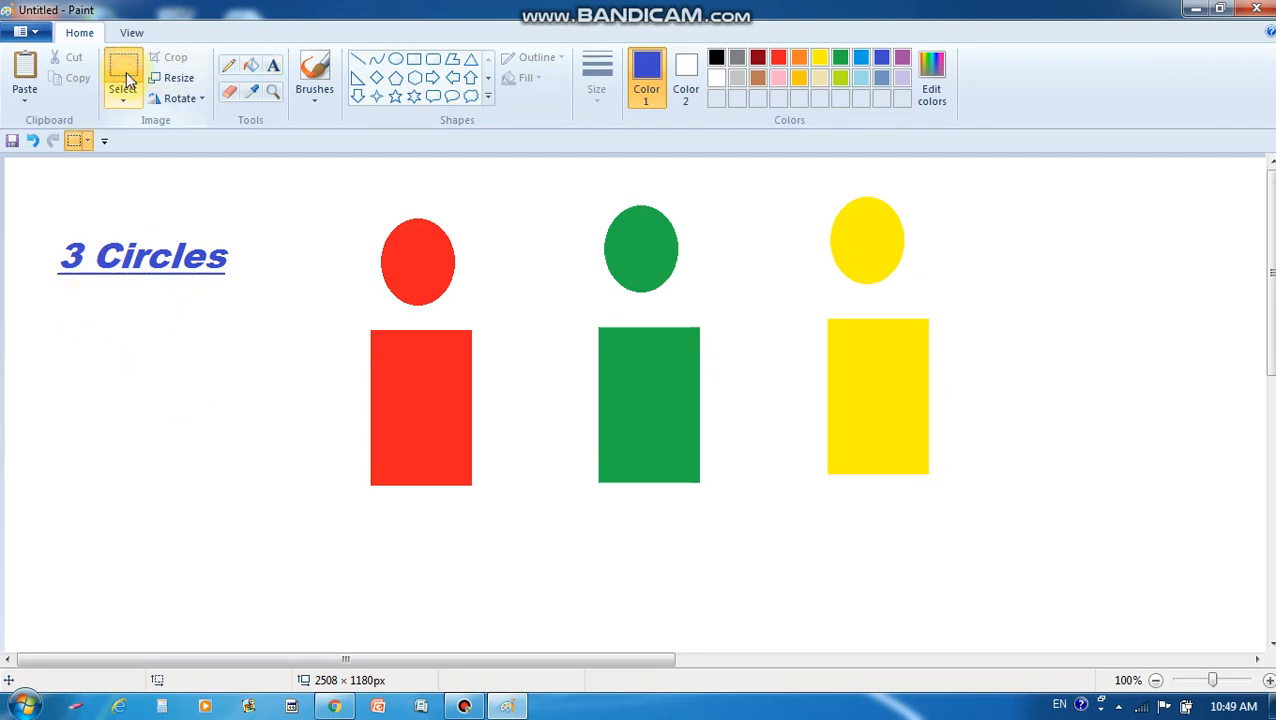
left_click(125, 103)
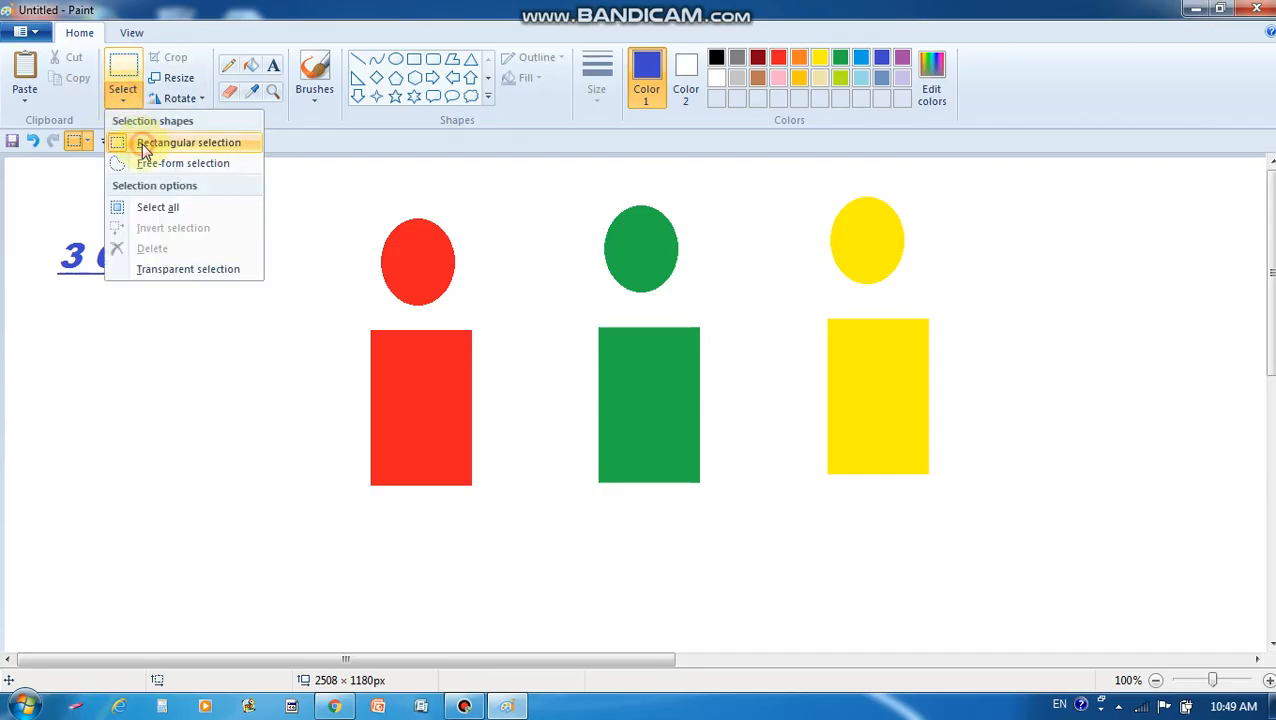
left_click(136, 142)
left_click_drag(38, 210, 1176, 264)
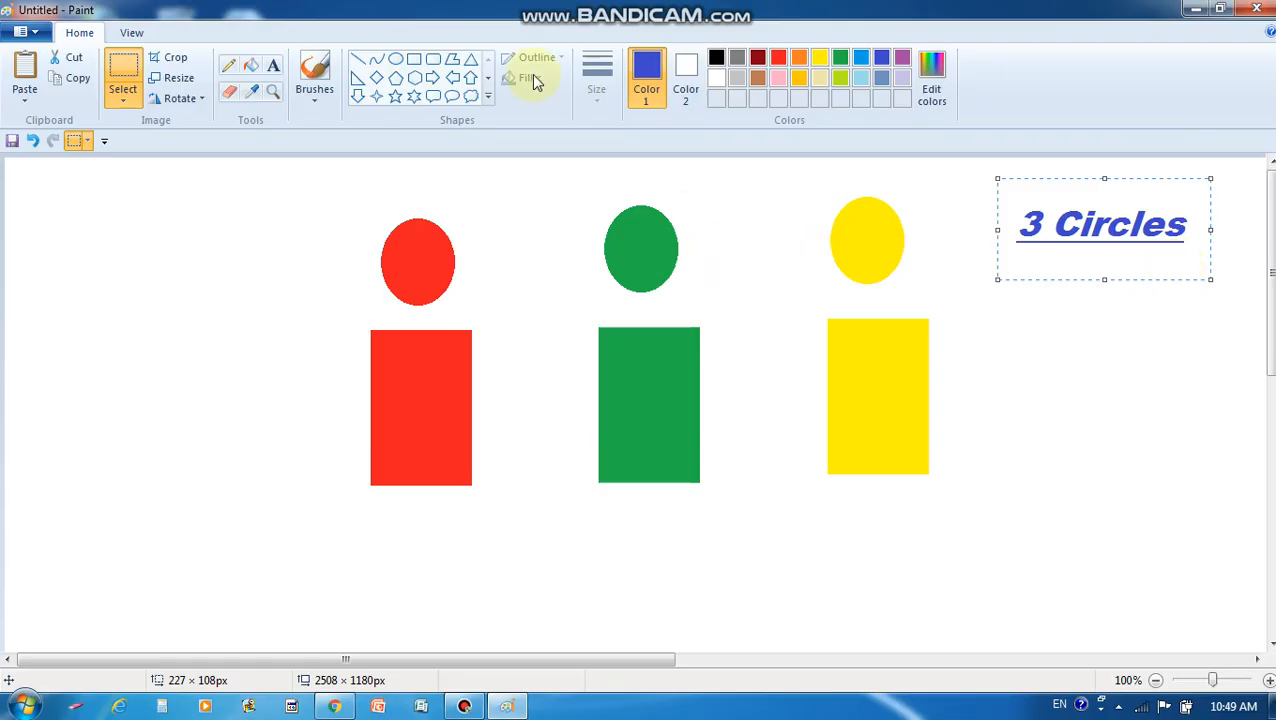
left_click(238, 271)
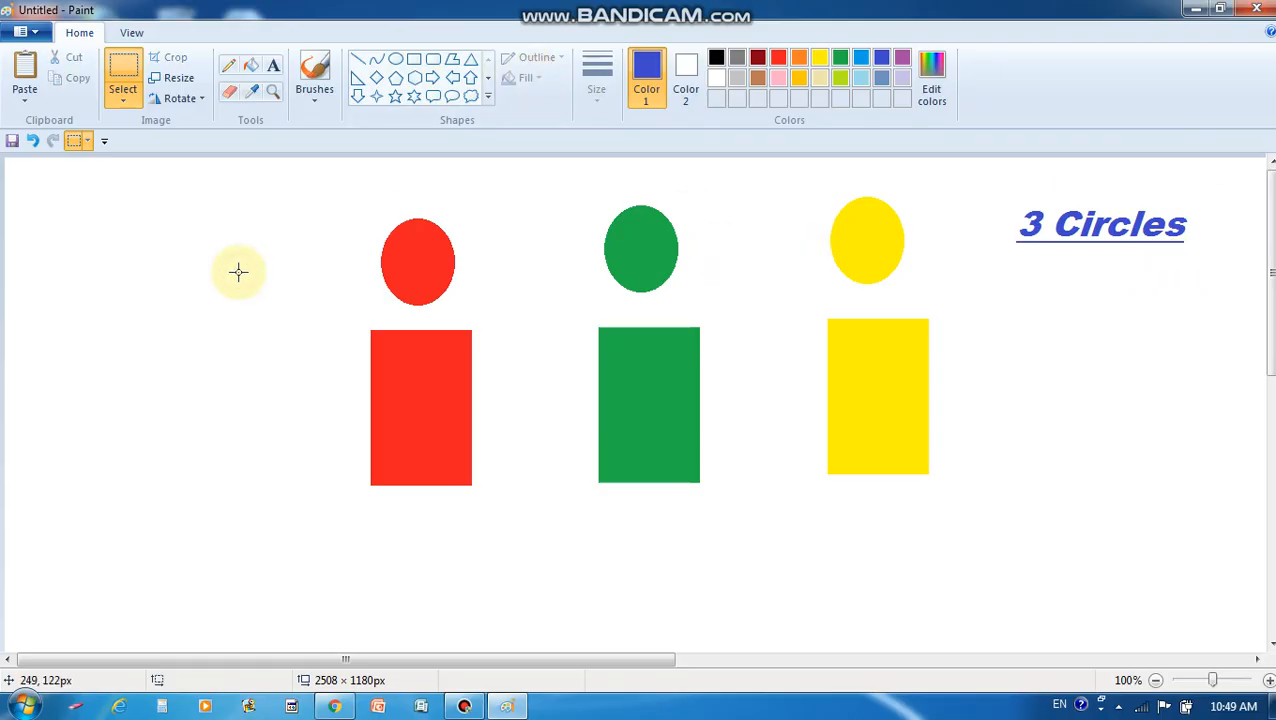
Draw a text box at the canvas's left set to 36-point Book Antiqua
left_click(273, 71)
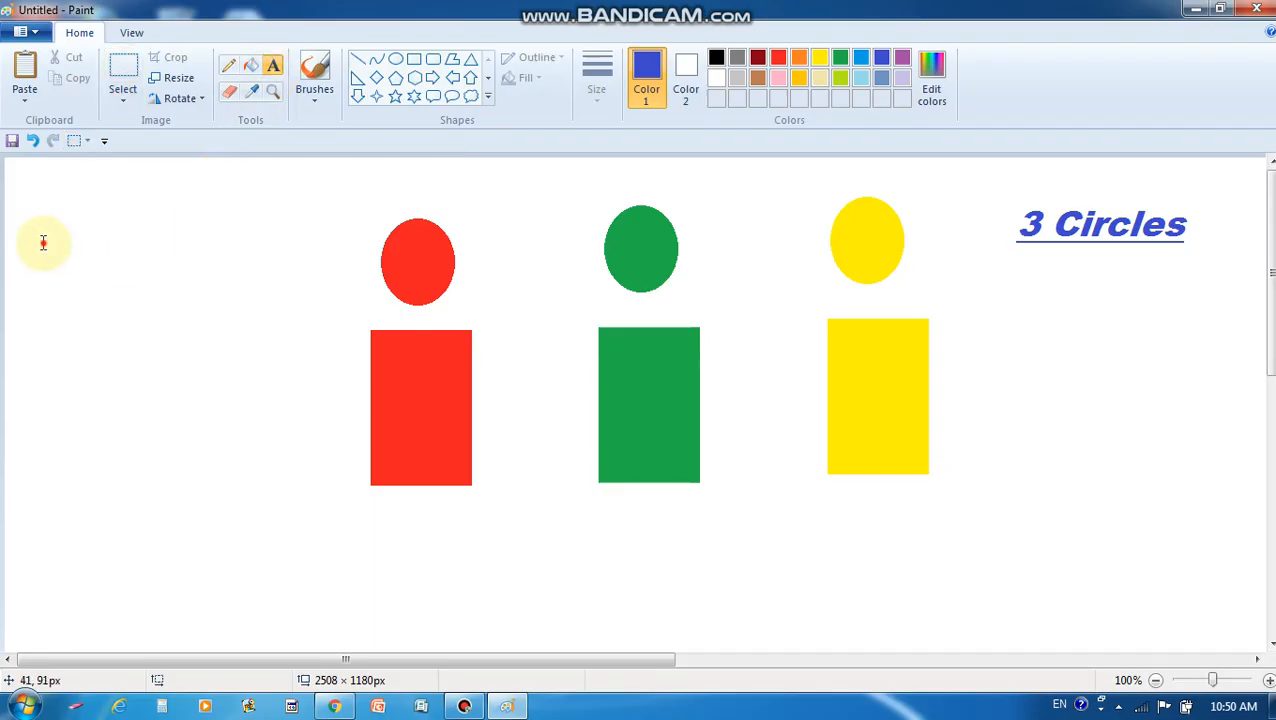
left_click_drag(43, 243, 282, 329)
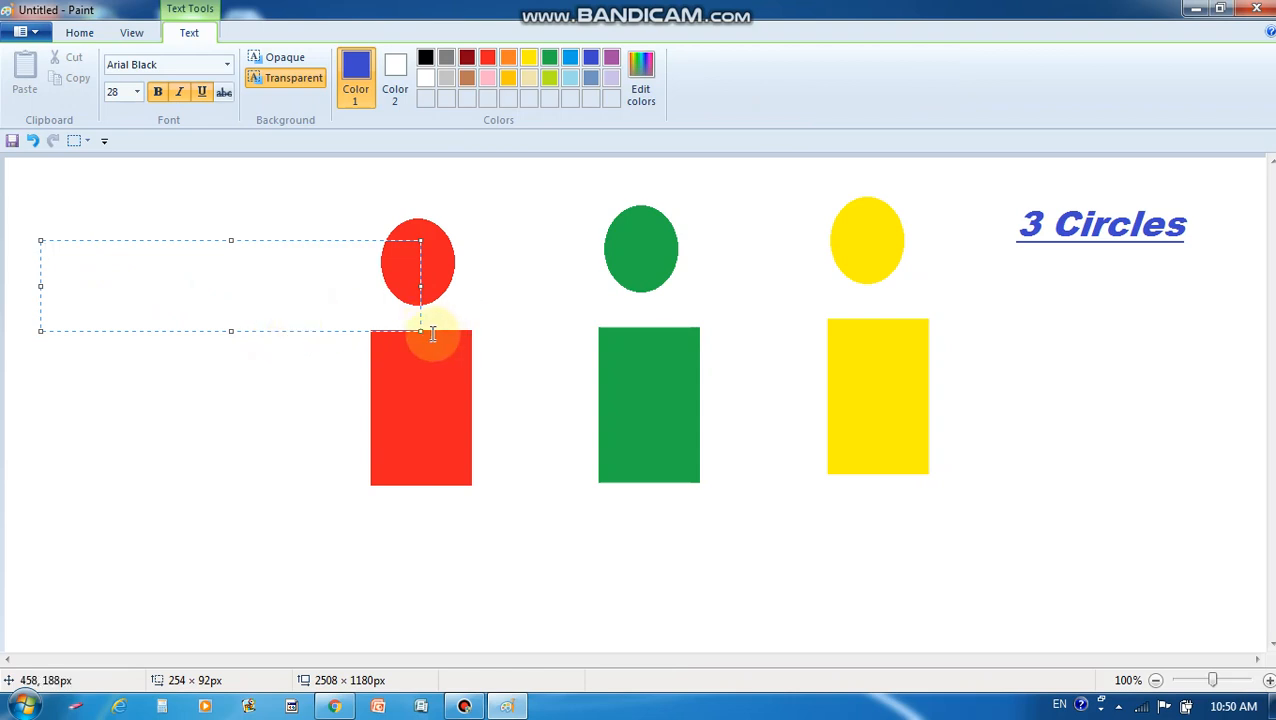
left_click_drag(419, 329, 321, 320)
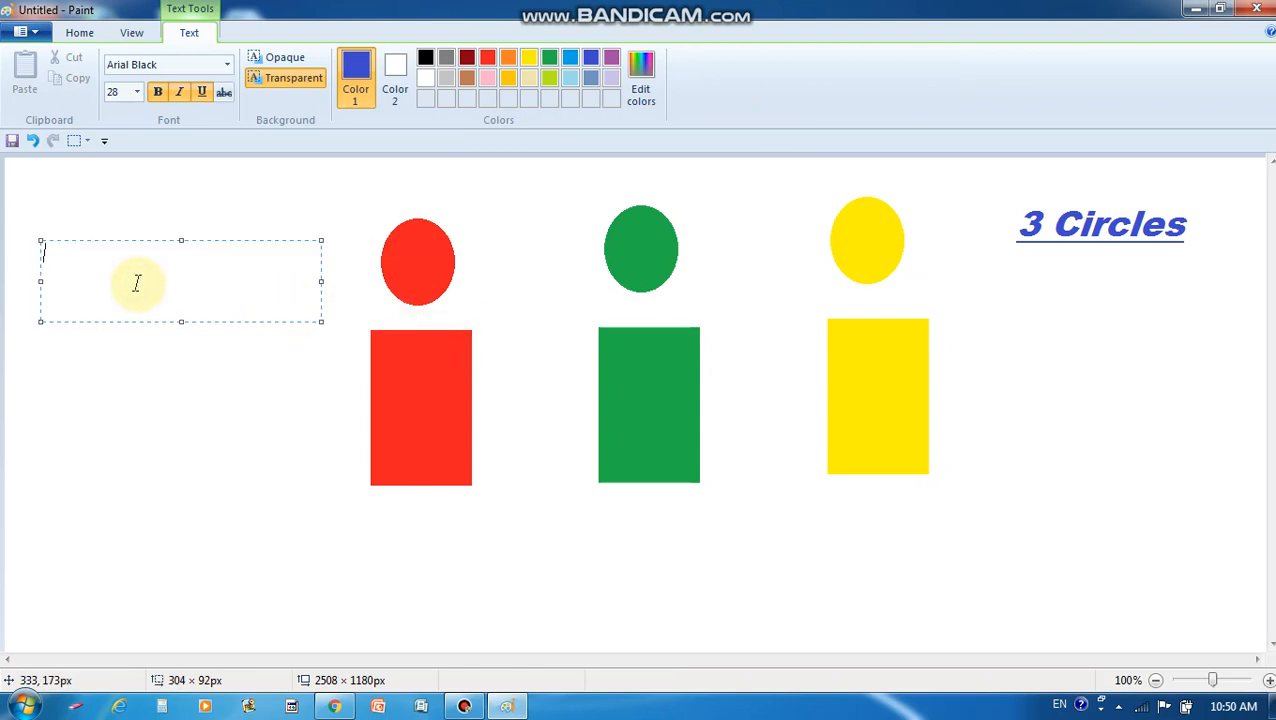
left_click(227, 65)
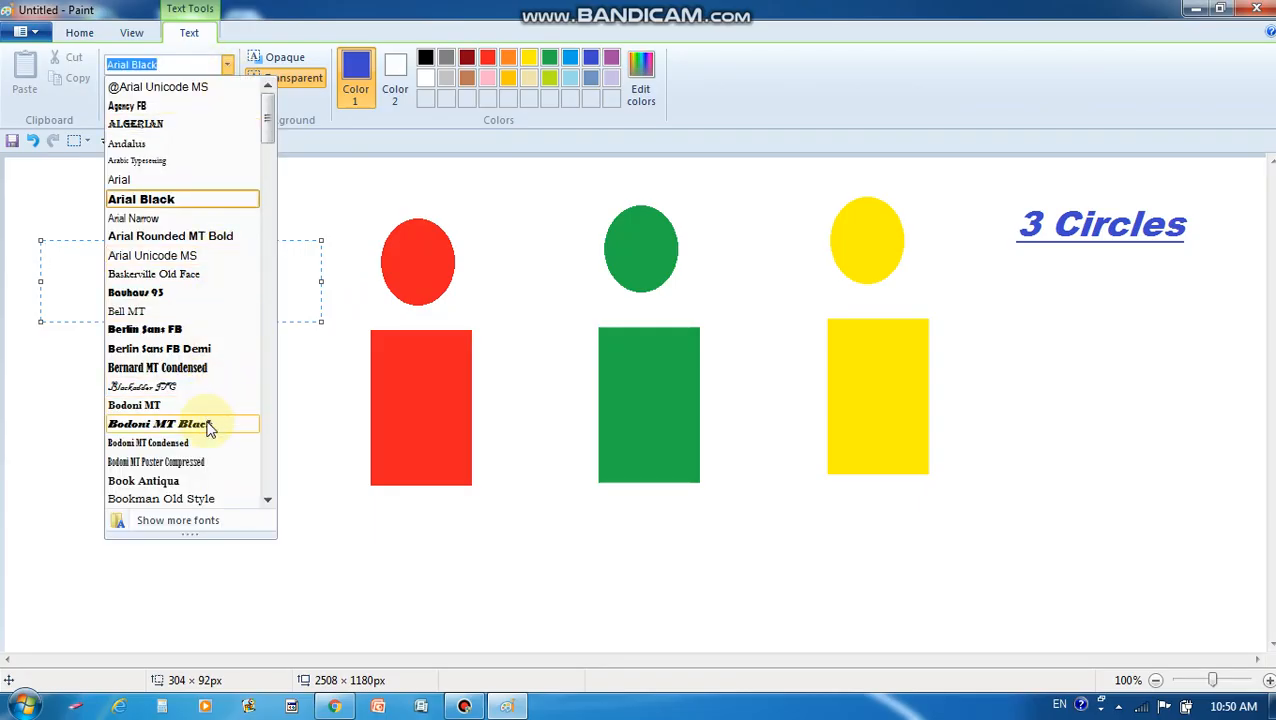
left_click(199, 480)
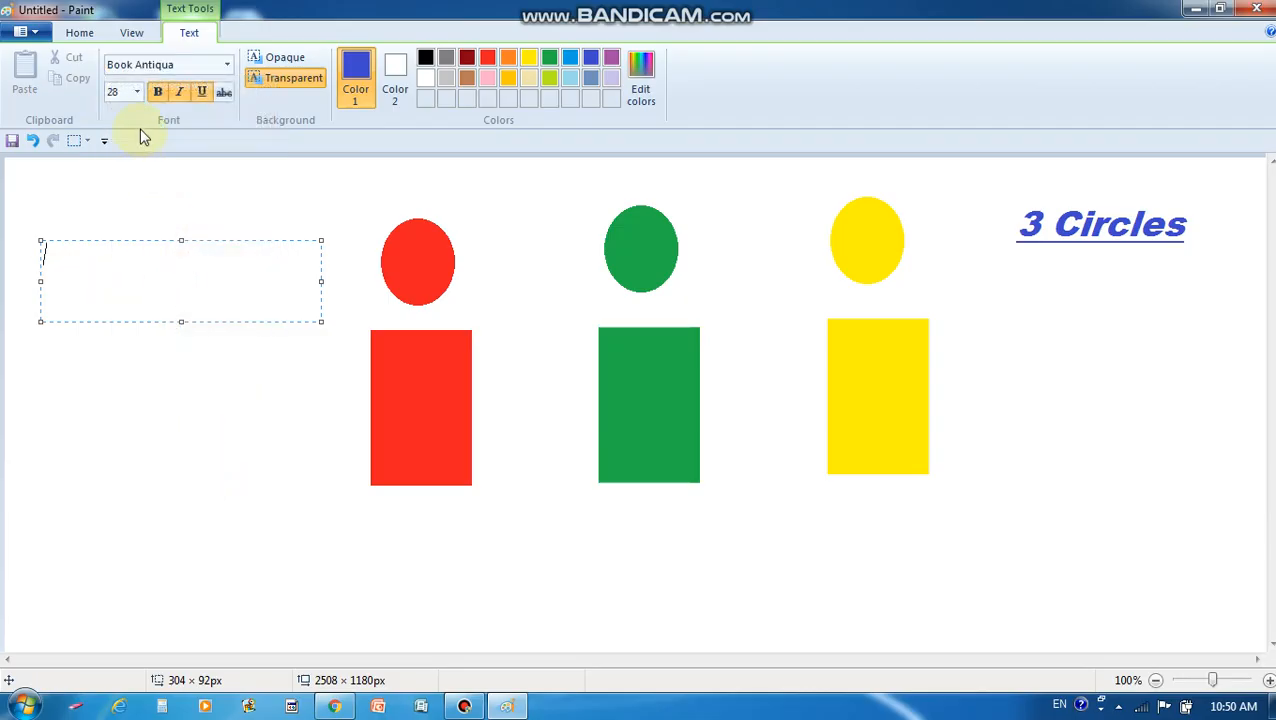
left_click(137, 92)
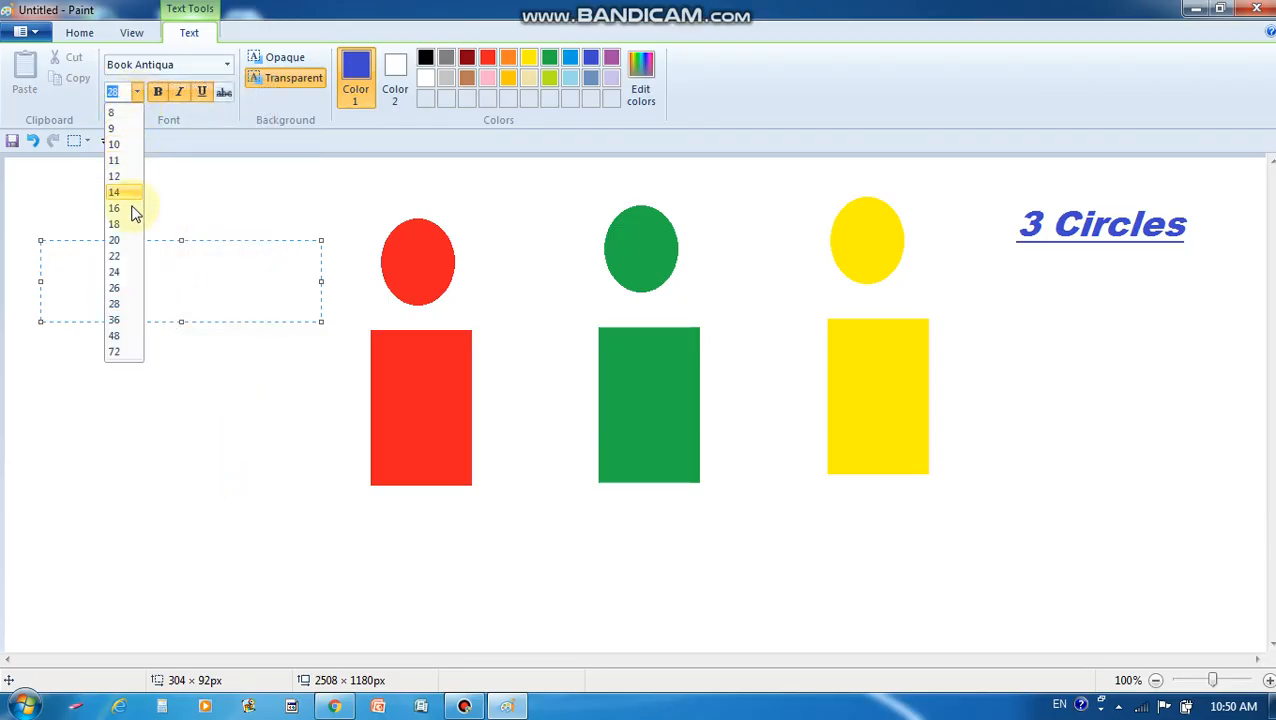
left_click(125, 320)
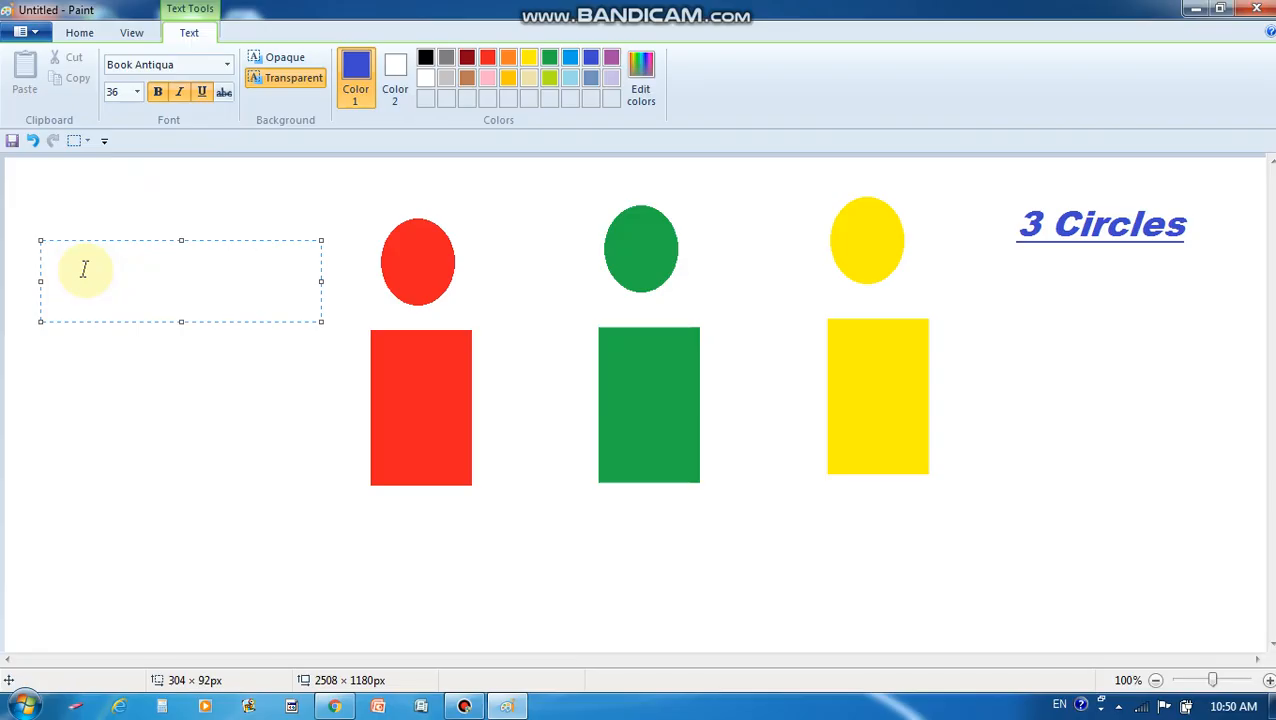
Type '3 Rectangles' with a capital R and commit the caption to the canvas
type("#")
key("BackSpace")
type("3 rect")
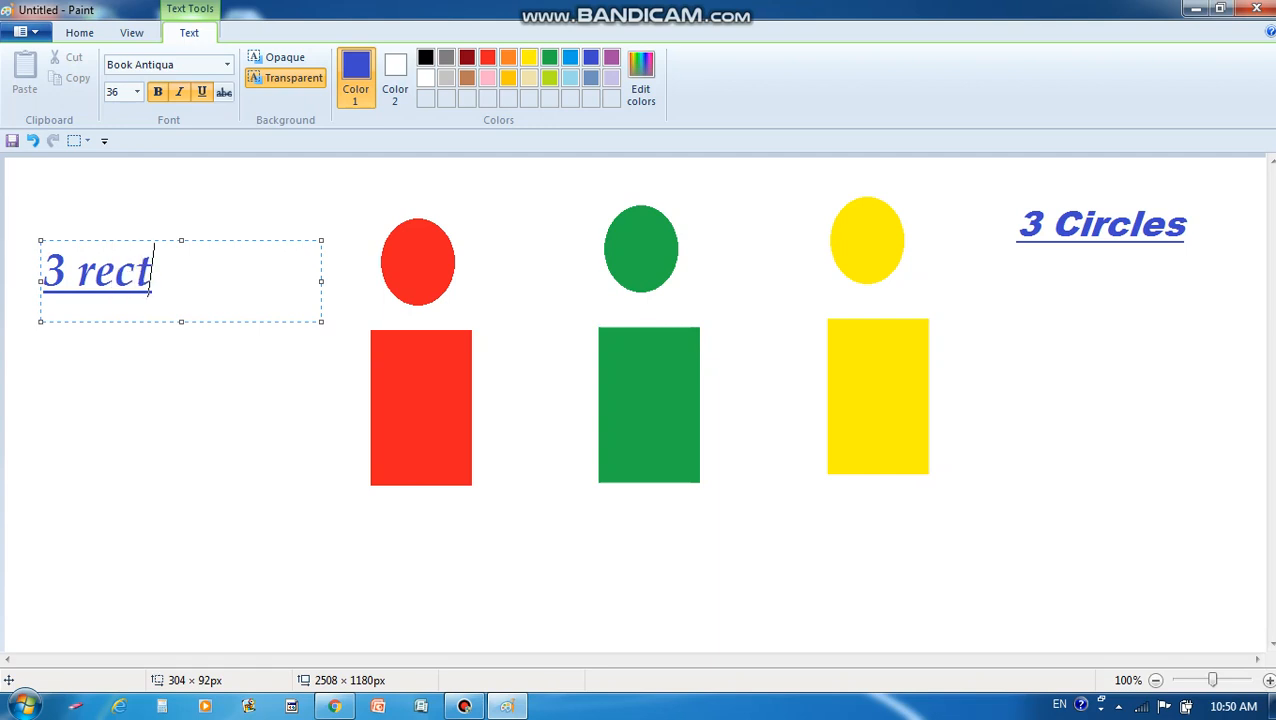
type("angles")
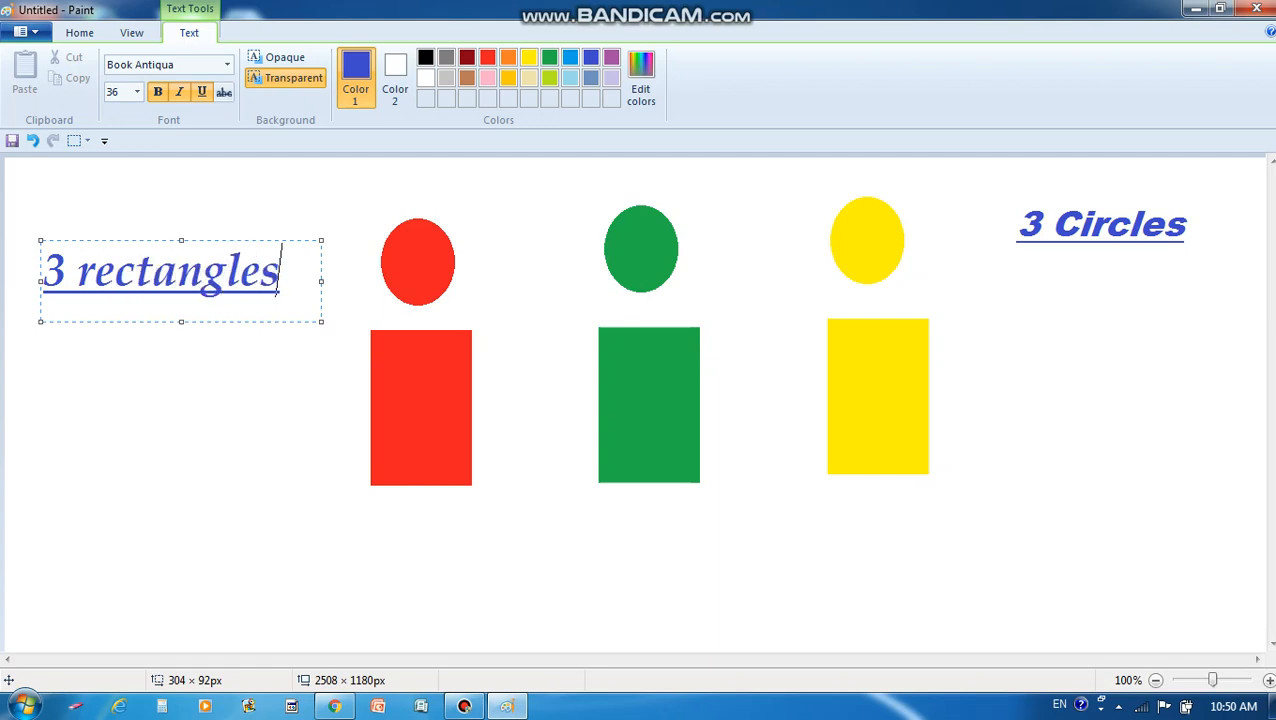
left_click(90, 268)
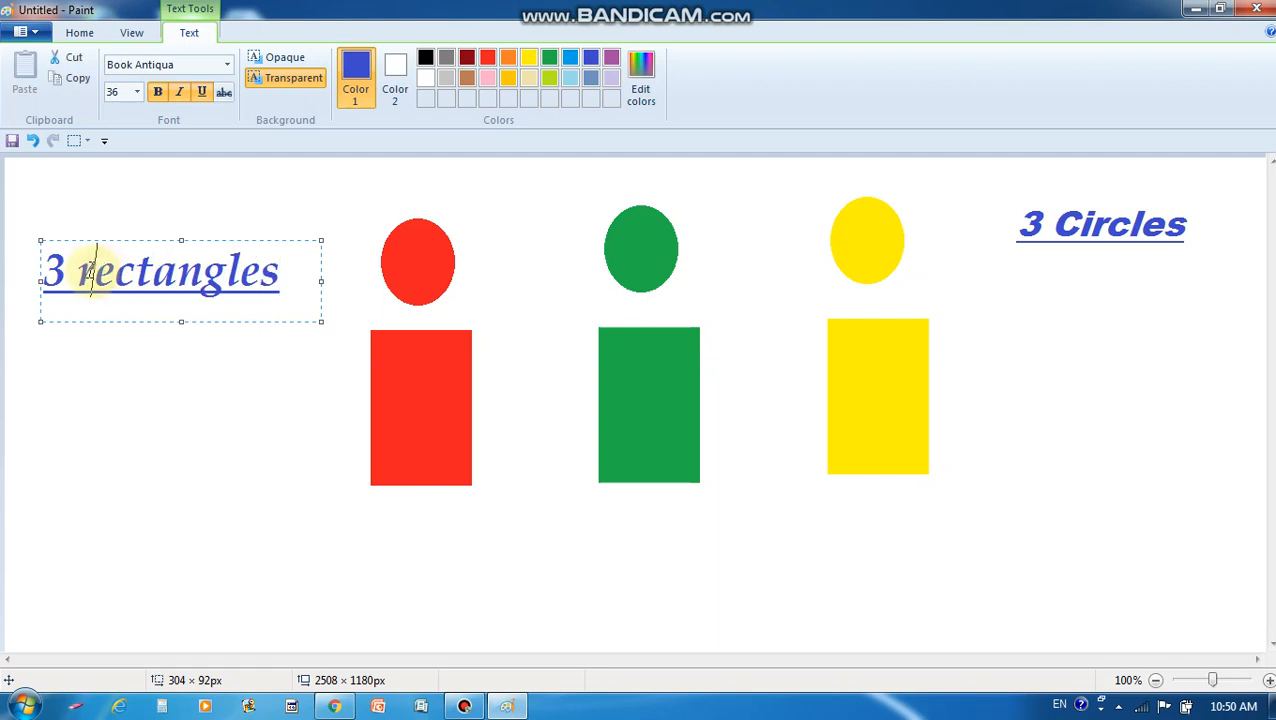
left_click_drag(90, 269, 83, 278)
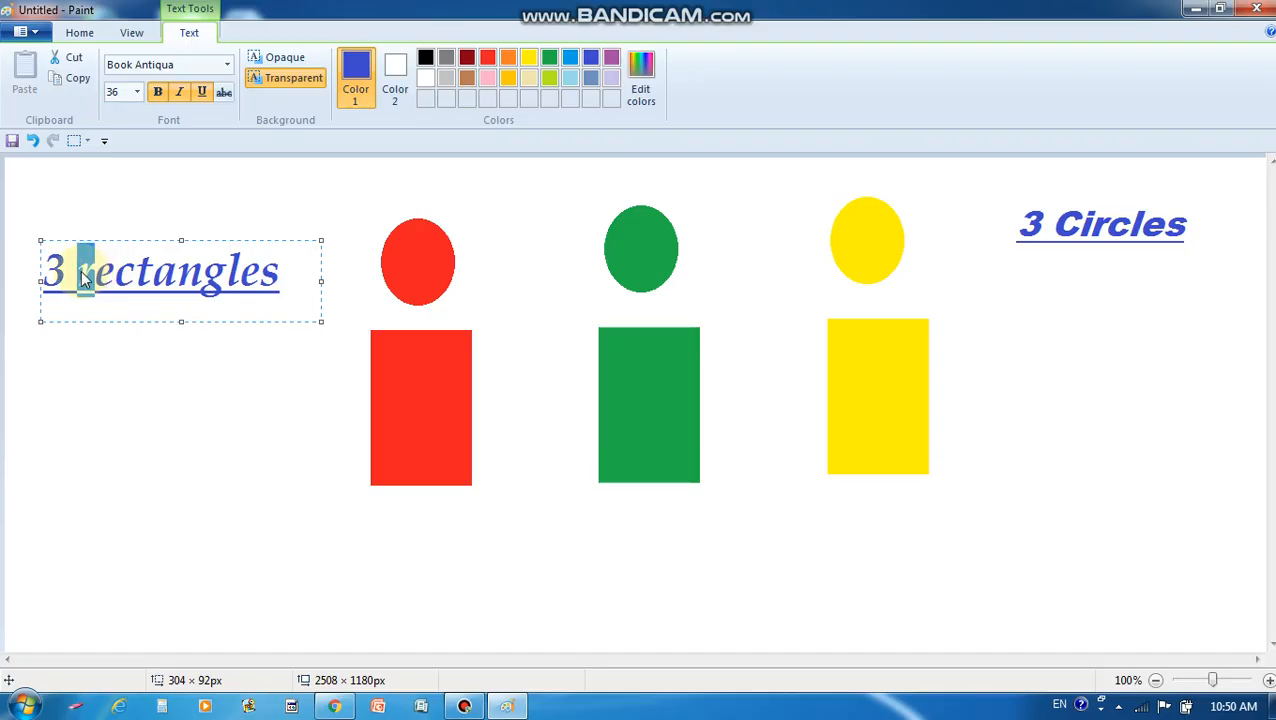
type("R")
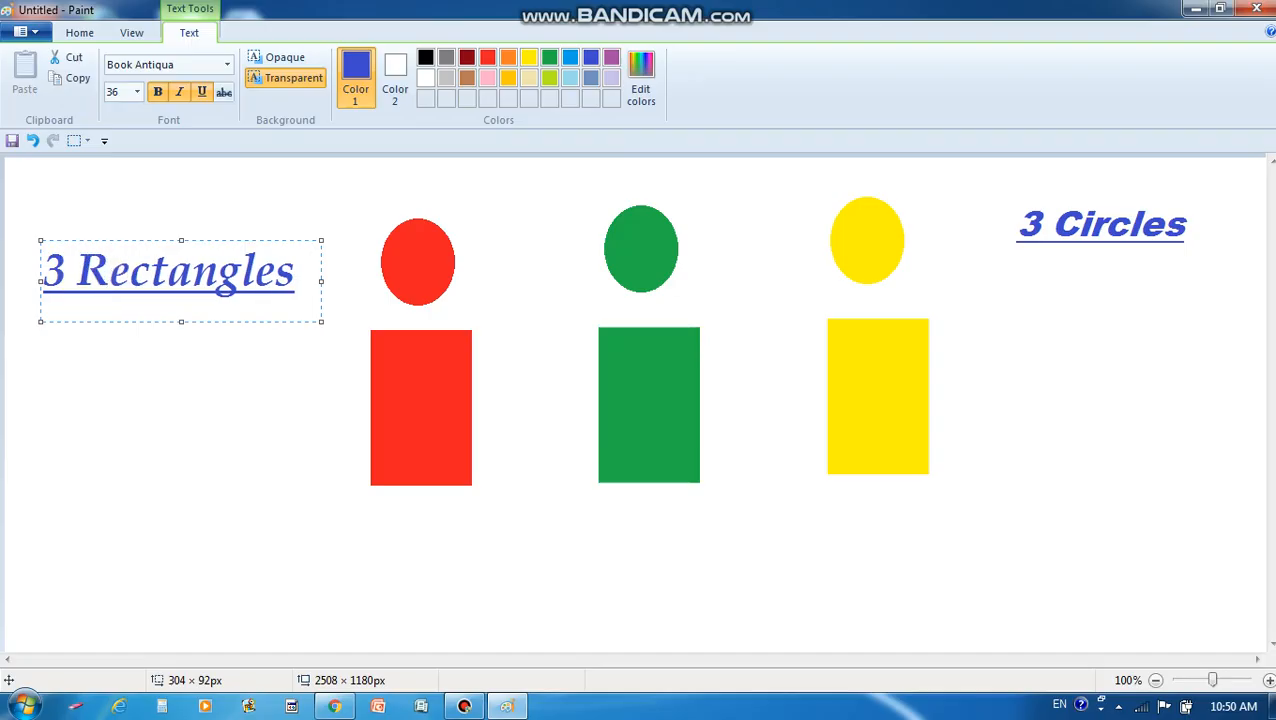
left_click(162, 362)
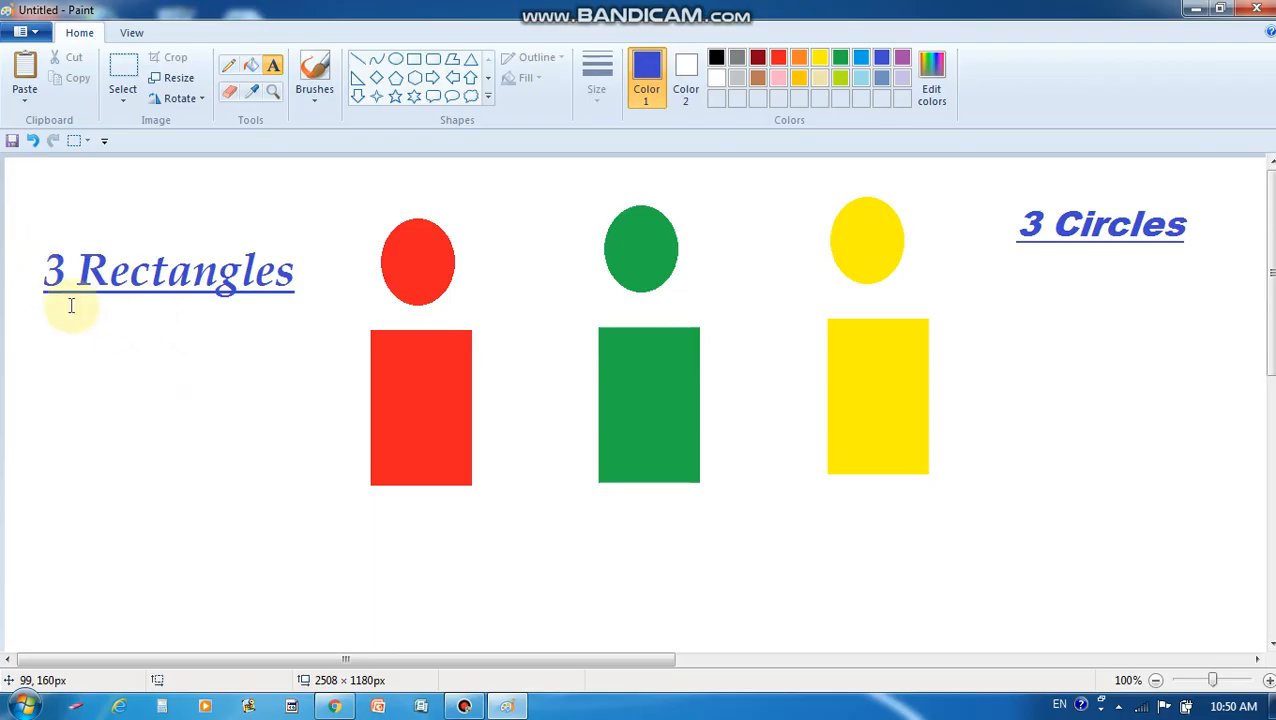
Move '3 Rectangles' to the right side beneath '3 Circles', then select '3 Circles'
left_click(122, 80)
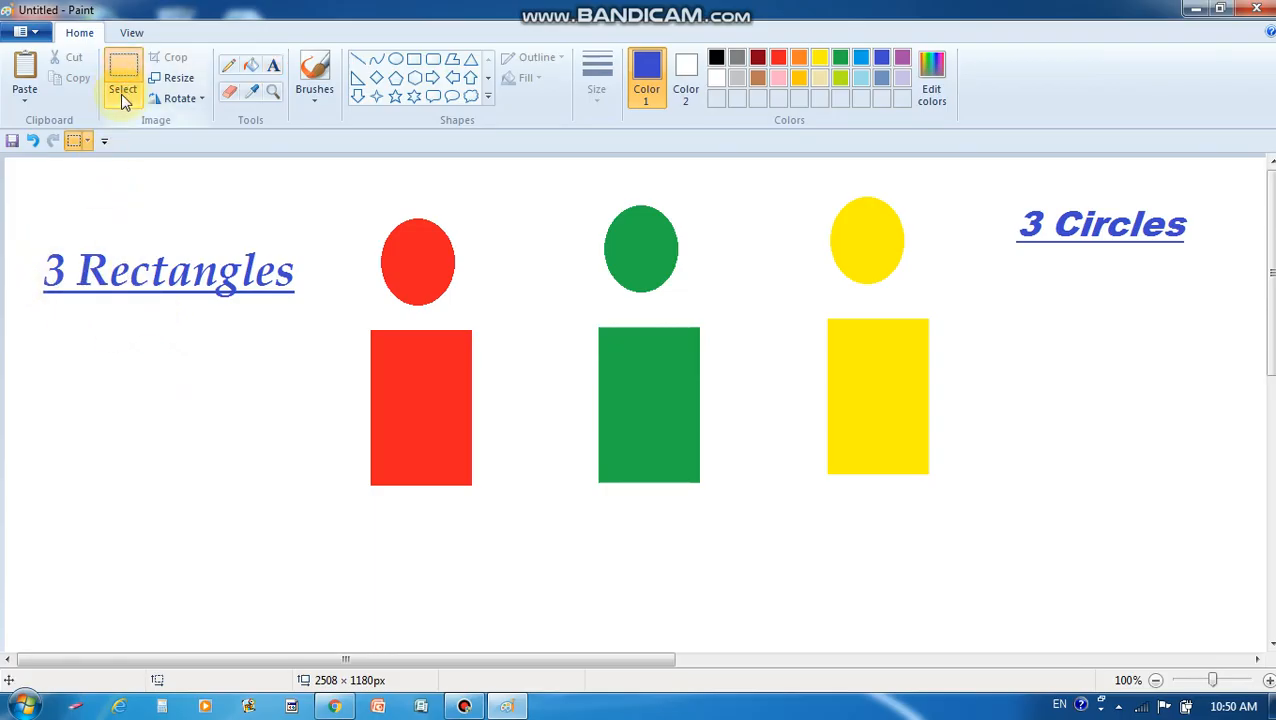
left_click(122, 100)
left_click(140, 142)
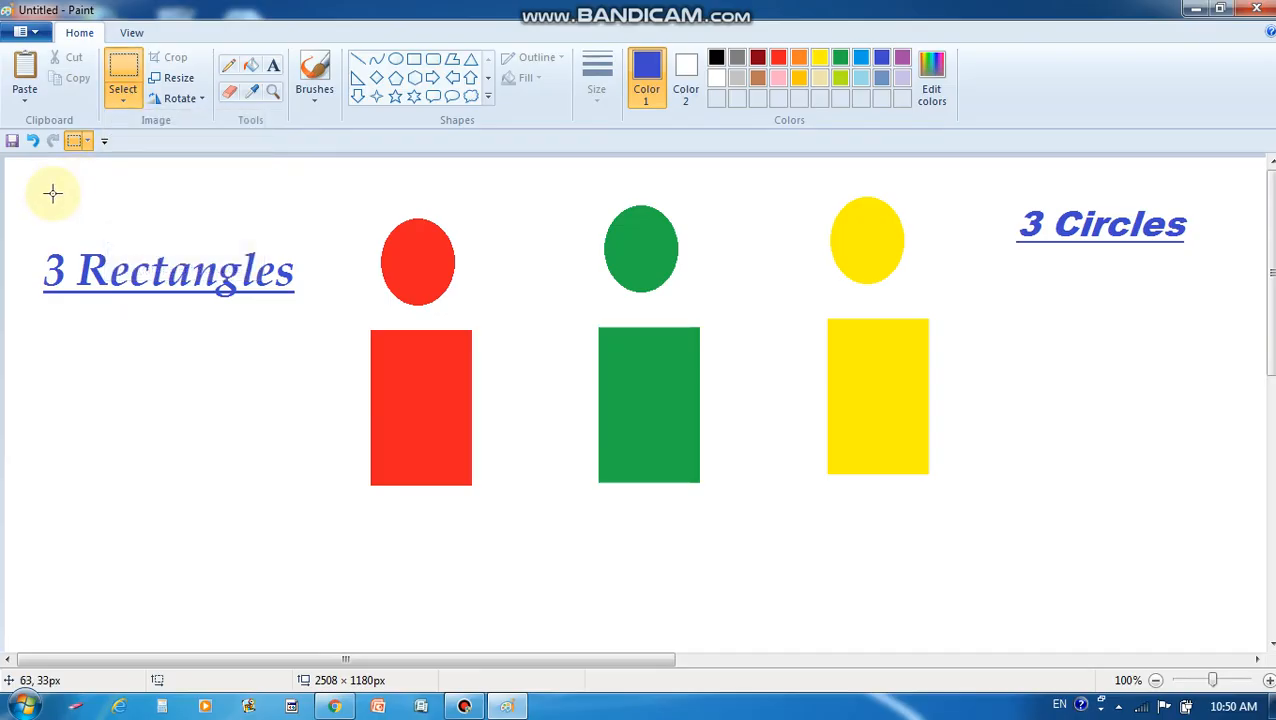
left_click_drag(31, 222, 1194, 431)
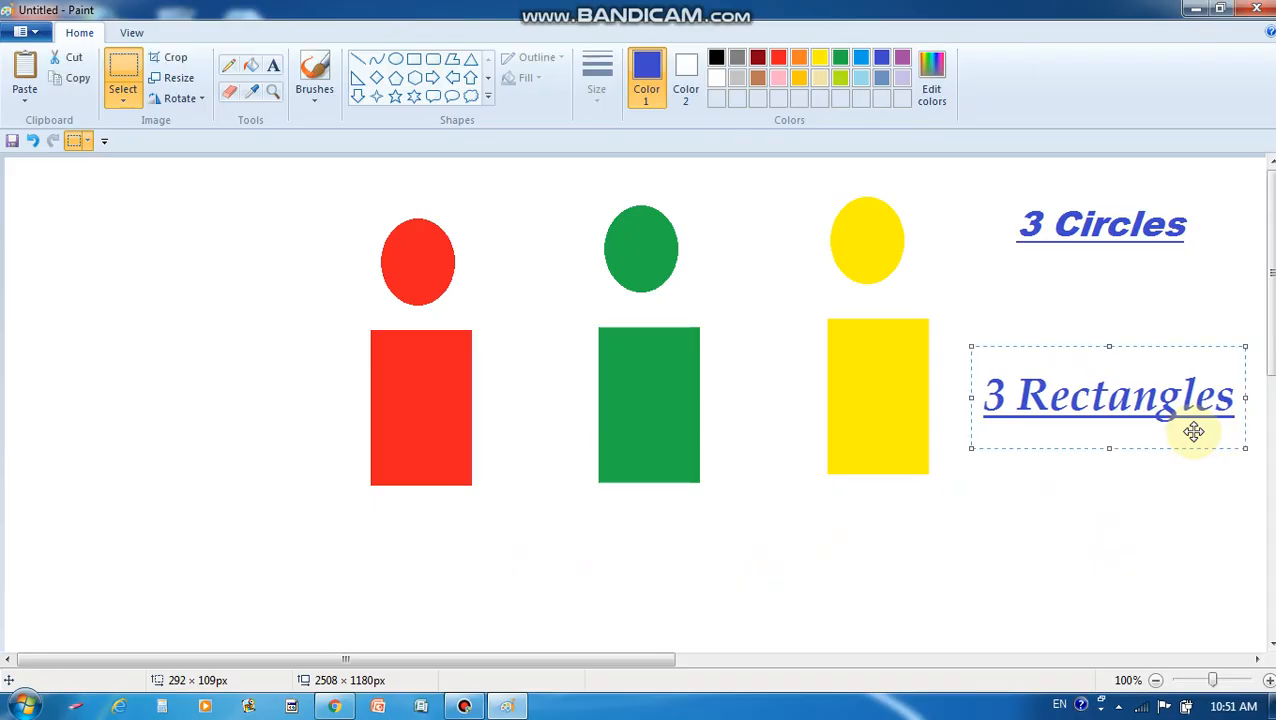
left_click(1136, 512)
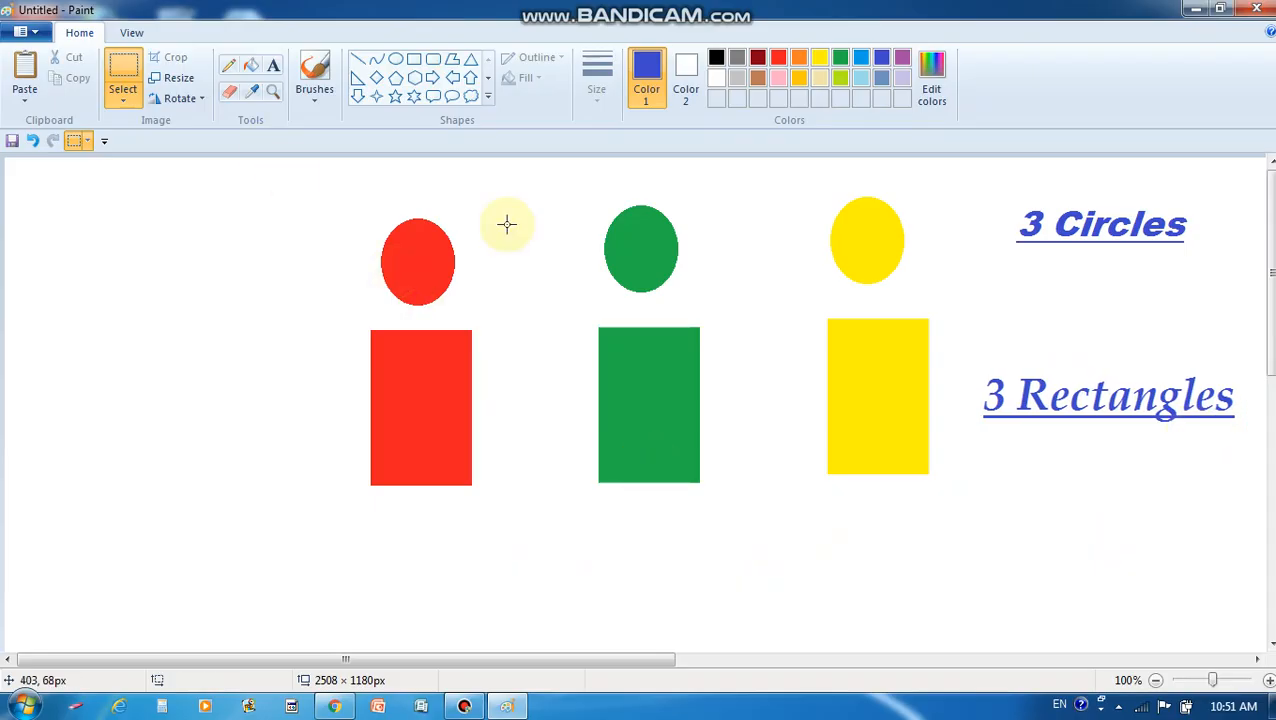
left_click_drag(1013, 191, 1235, 263)
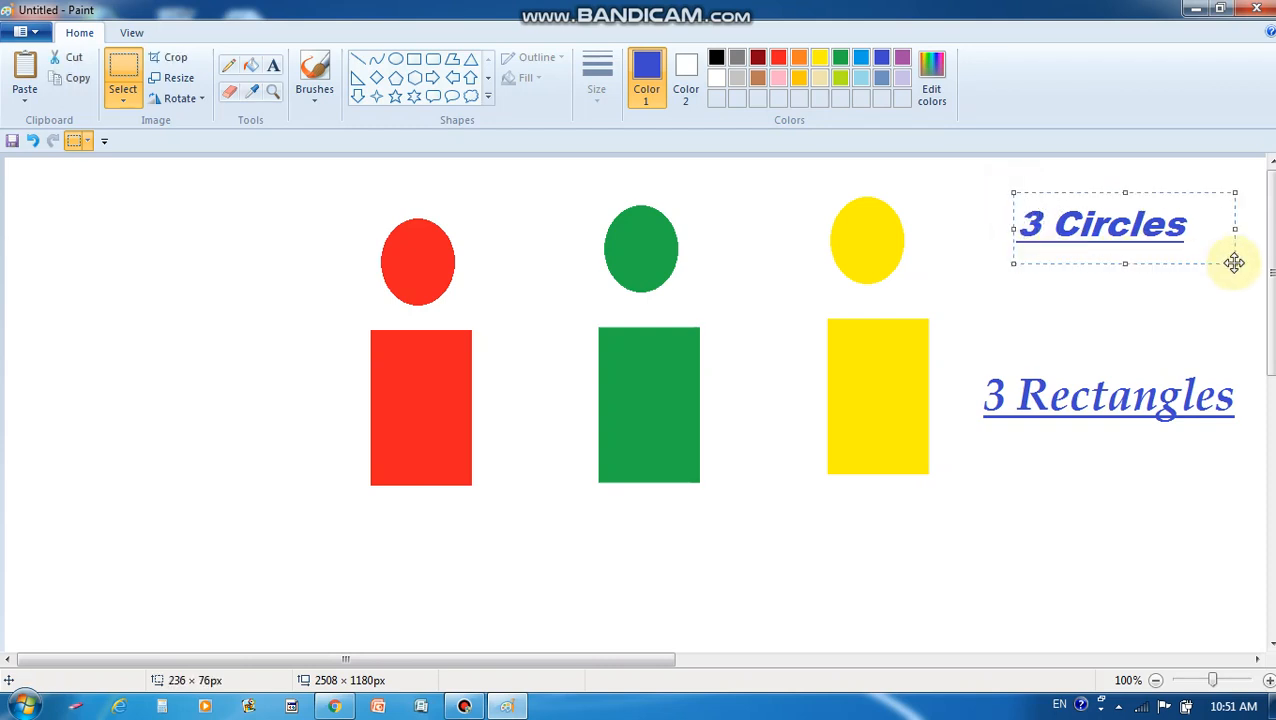
Duplicate '3 Circles' at the top-left, then copy and paste '3 Rectangles'
left_click(88, 78)
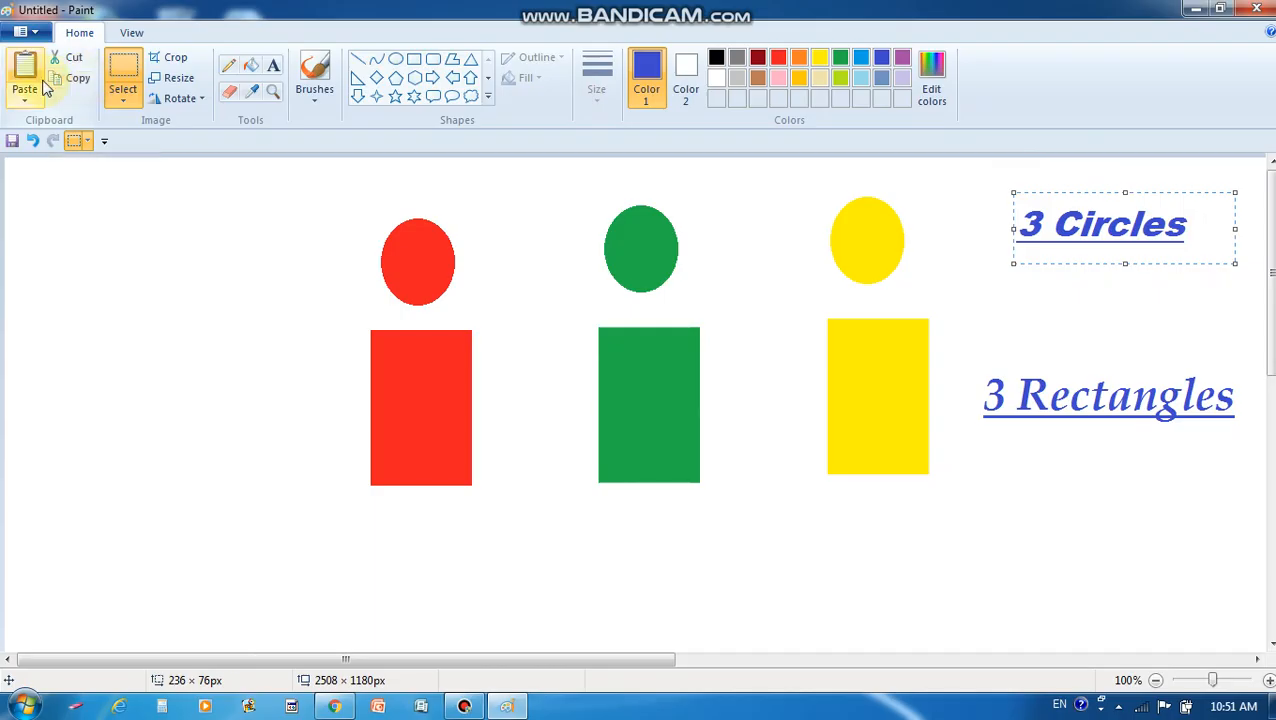
left_click(42, 88)
left_click_drag(188, 205, 236, 232)
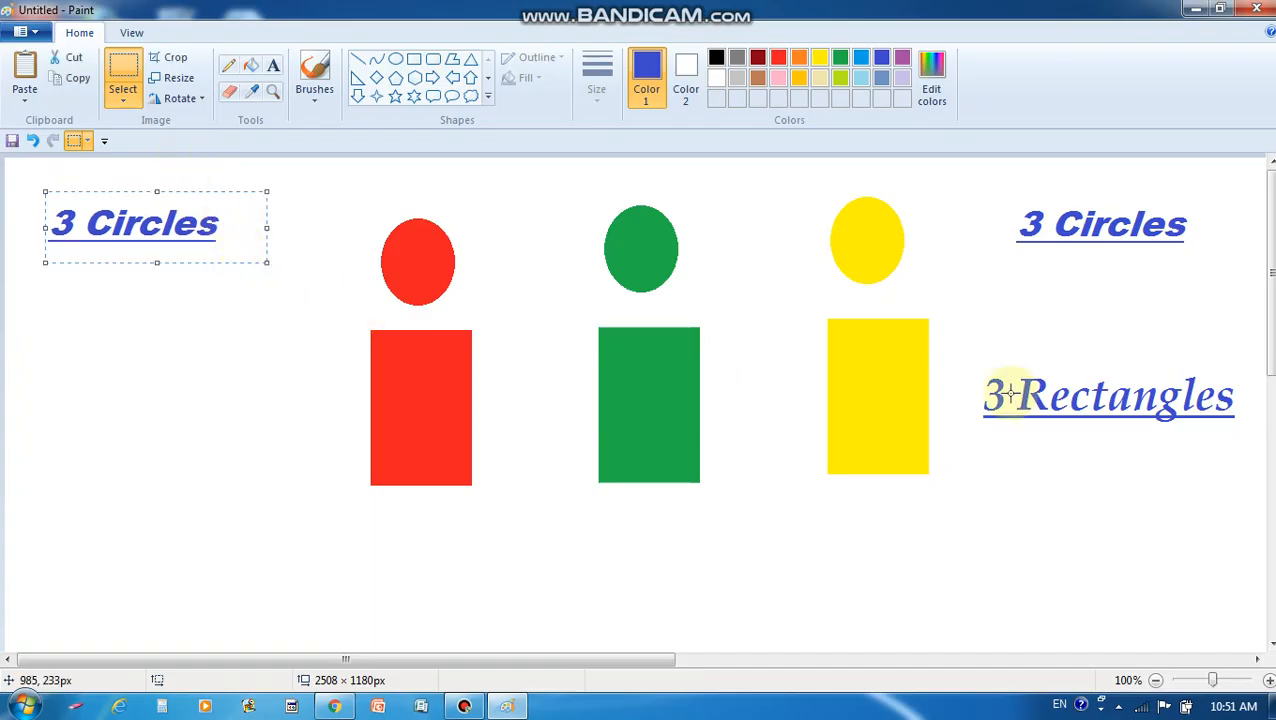
left_click_drag(978, 368, 1248, 452)
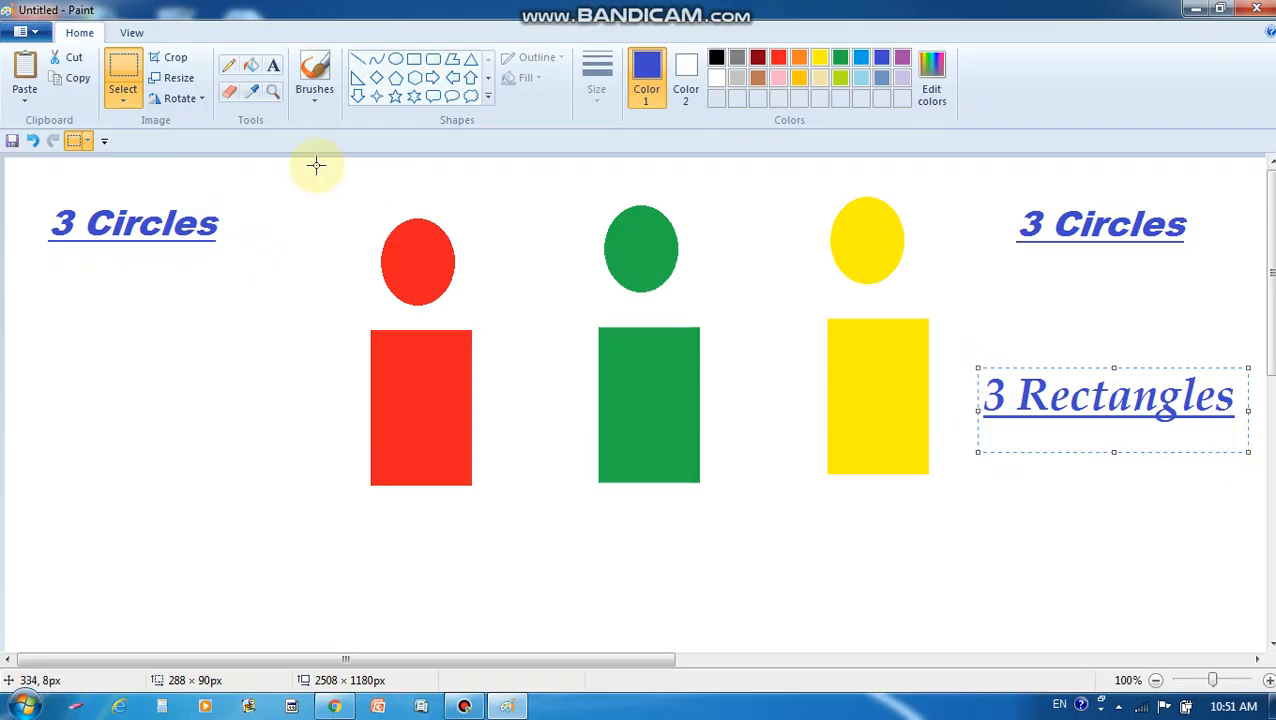
left_click(88, 86)
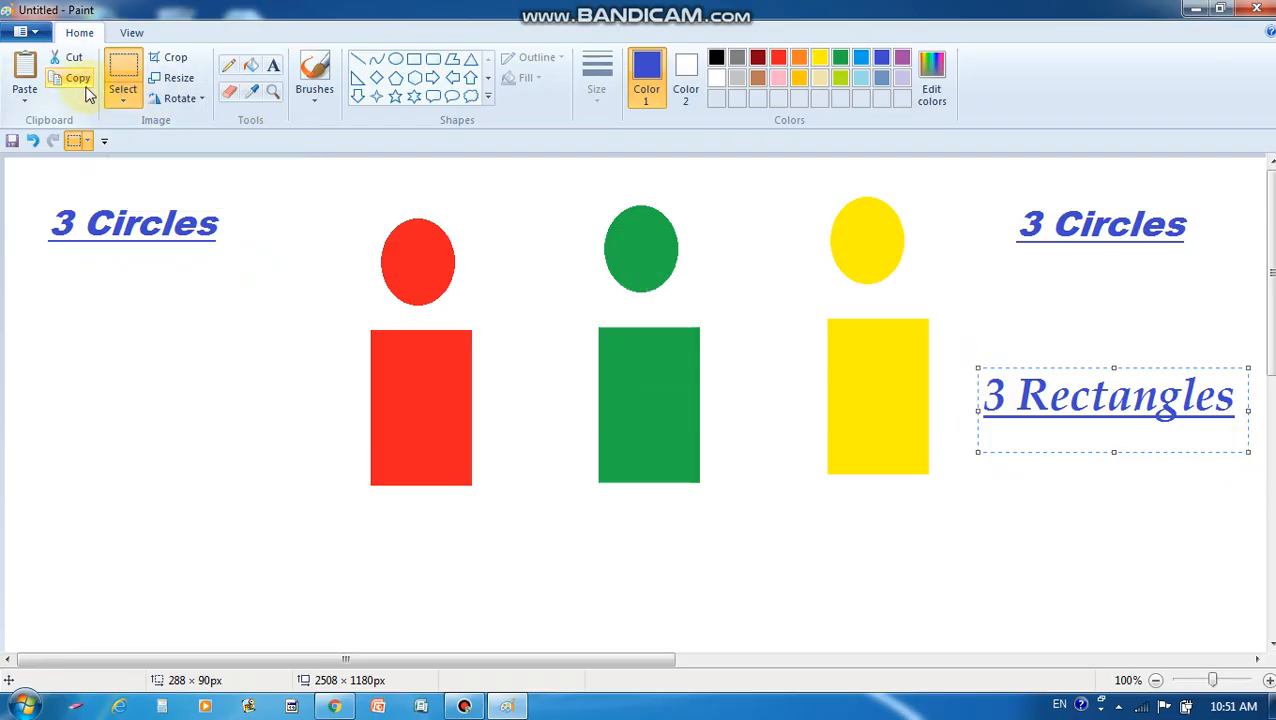
left_click(26, 70)
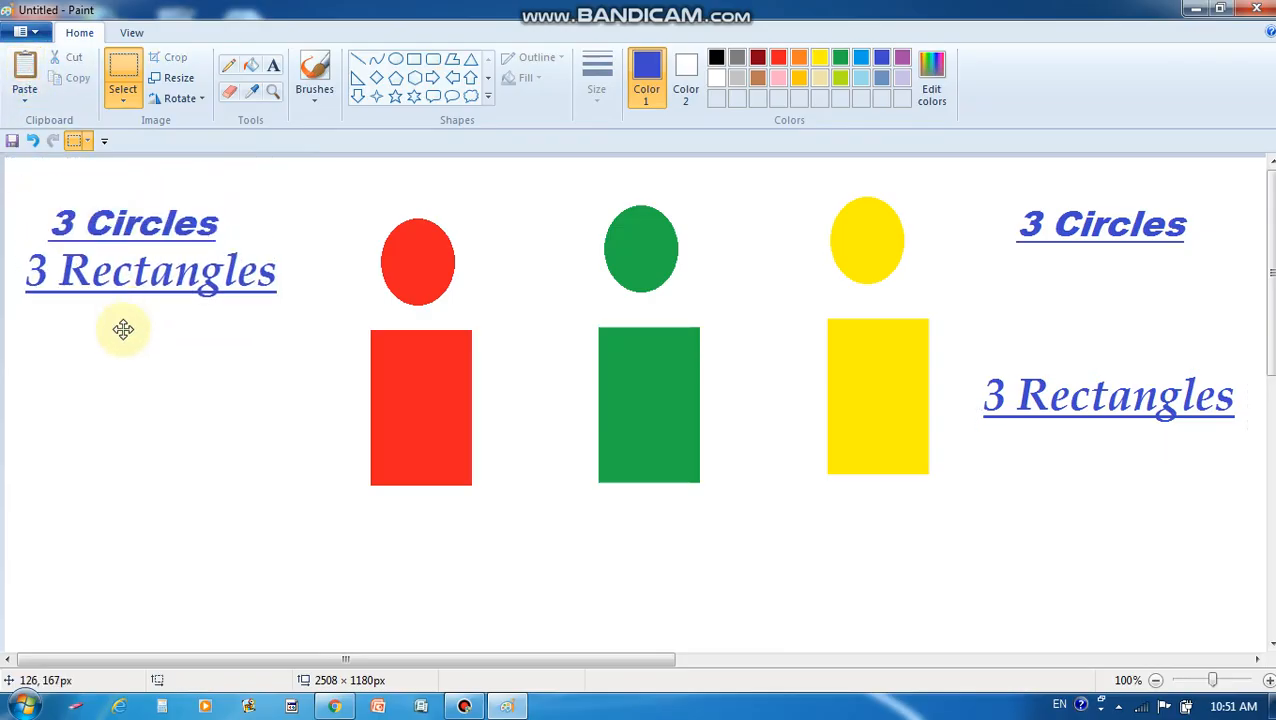